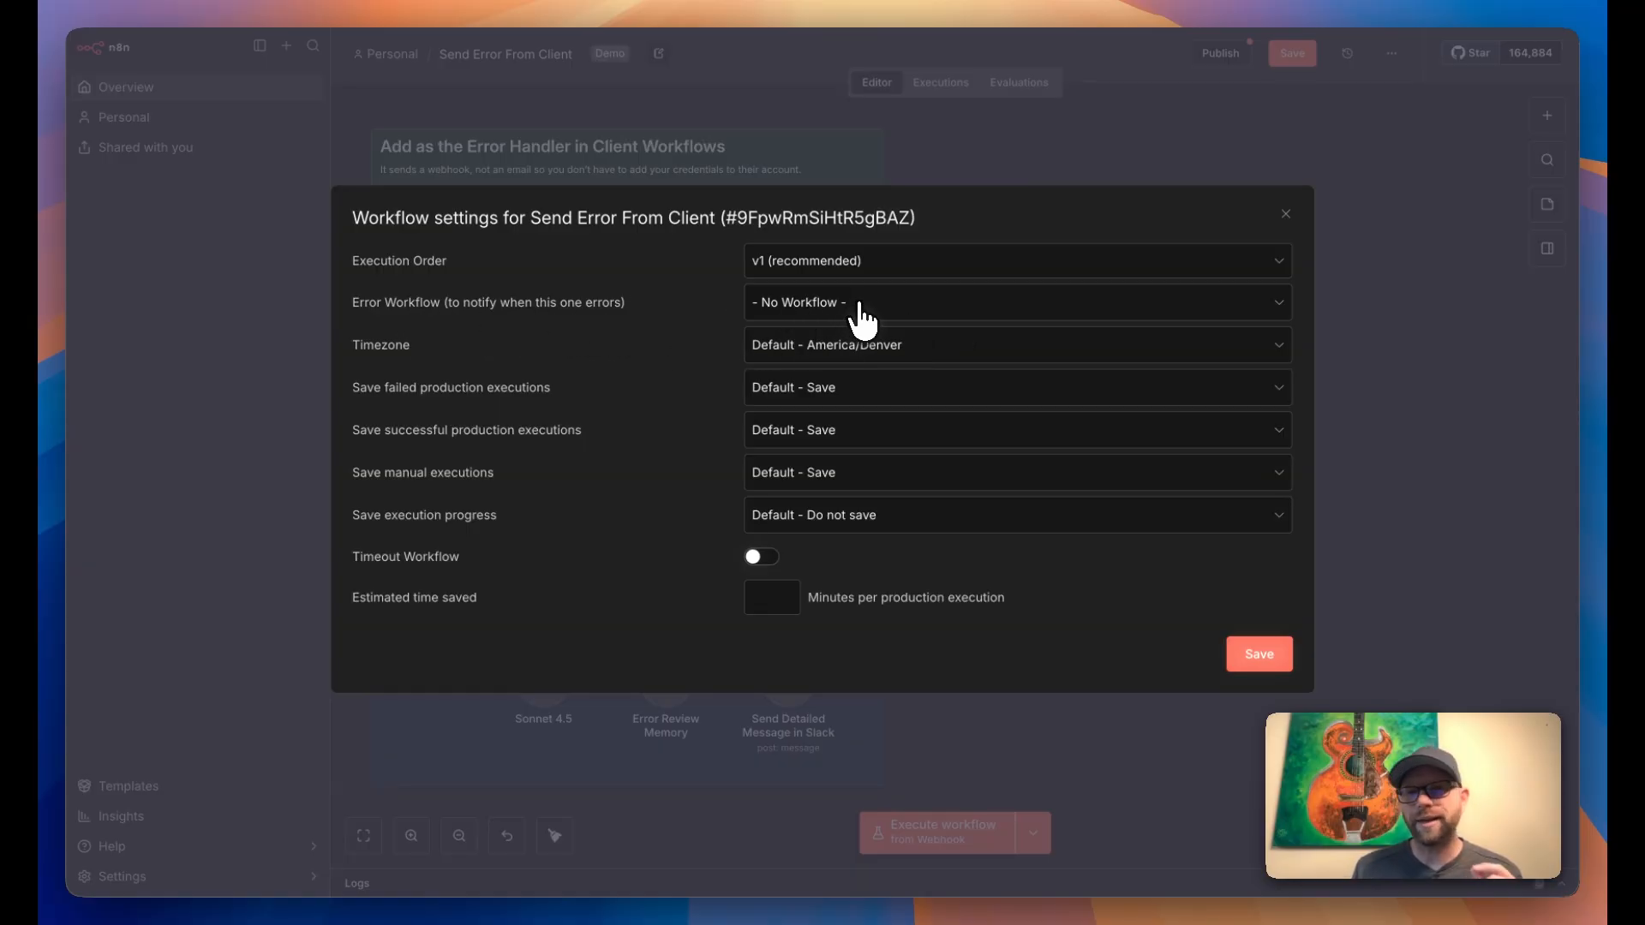
- Check which workflows are available as the error workflow in the workflow settings, and close the settings
left_click(861, 307)
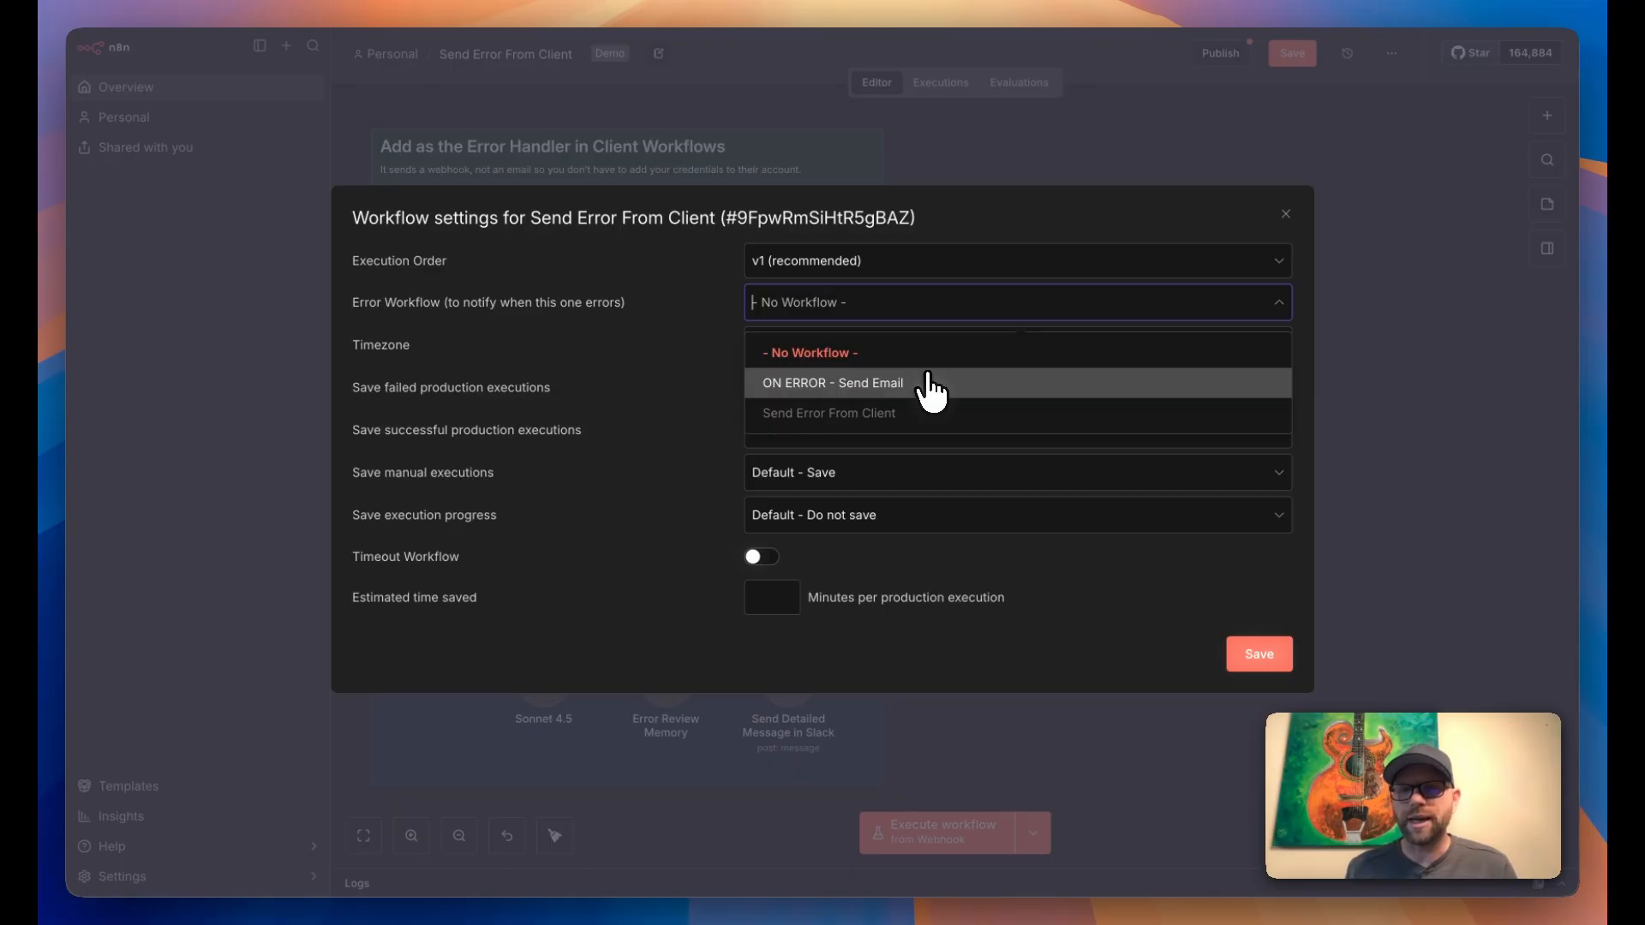
key("Escape")
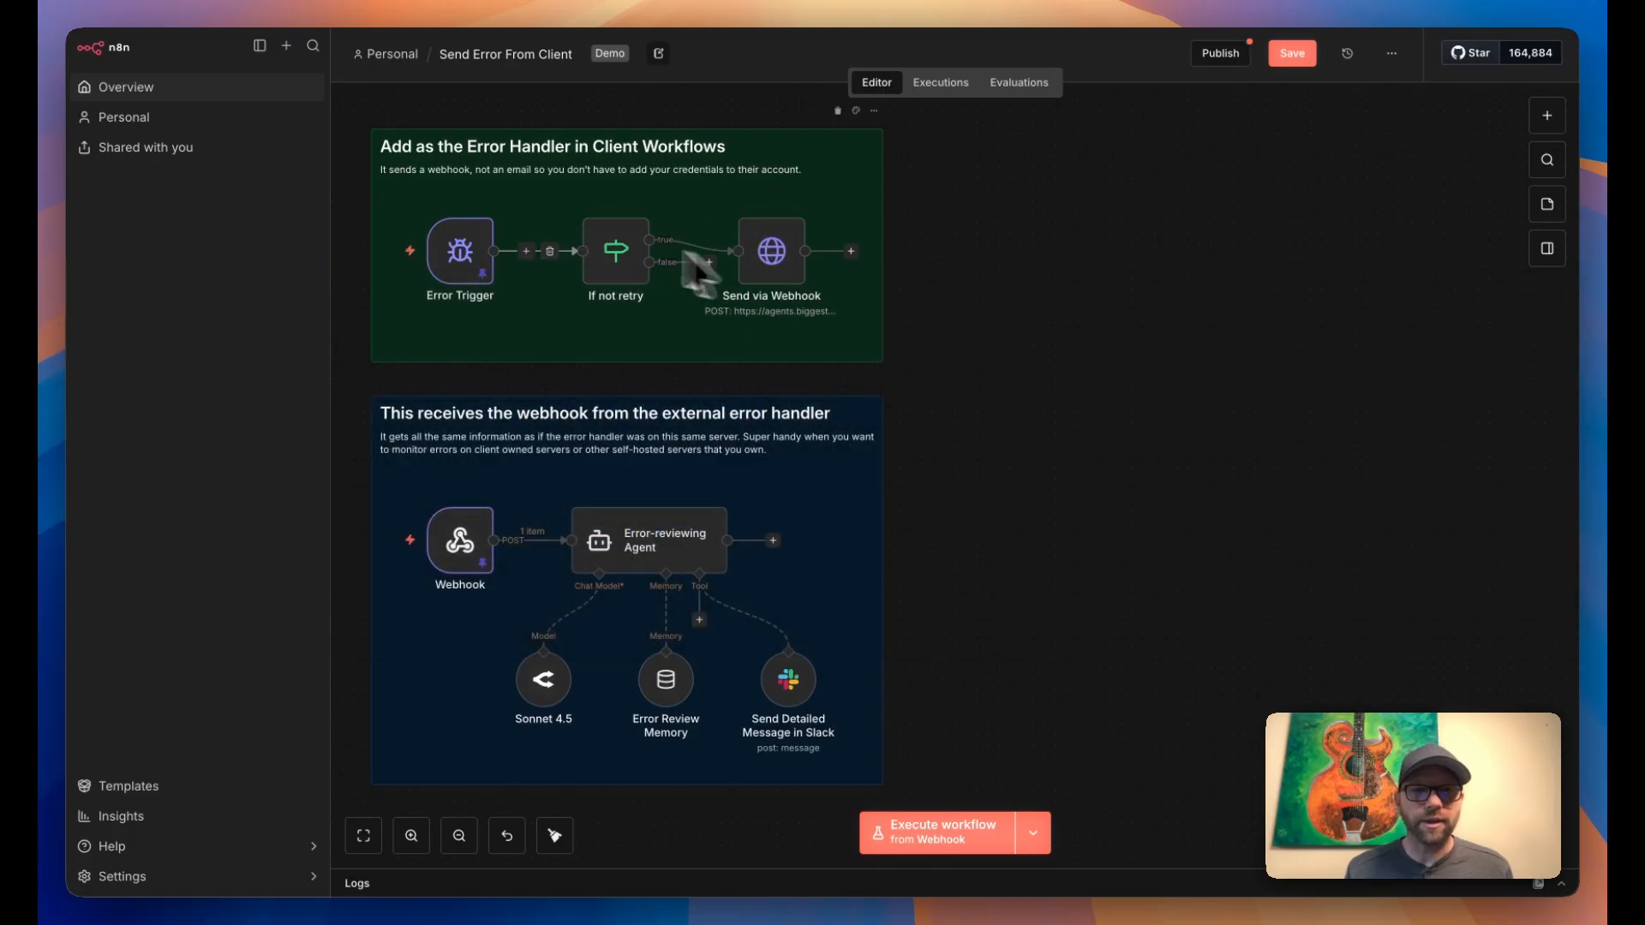
- Disconnect the Error Trigger from the If not retry node and move it outside the green note, beyond Send via Webhook
left_click(550, 252)
left_click_drag(460, 251, 972, 252)
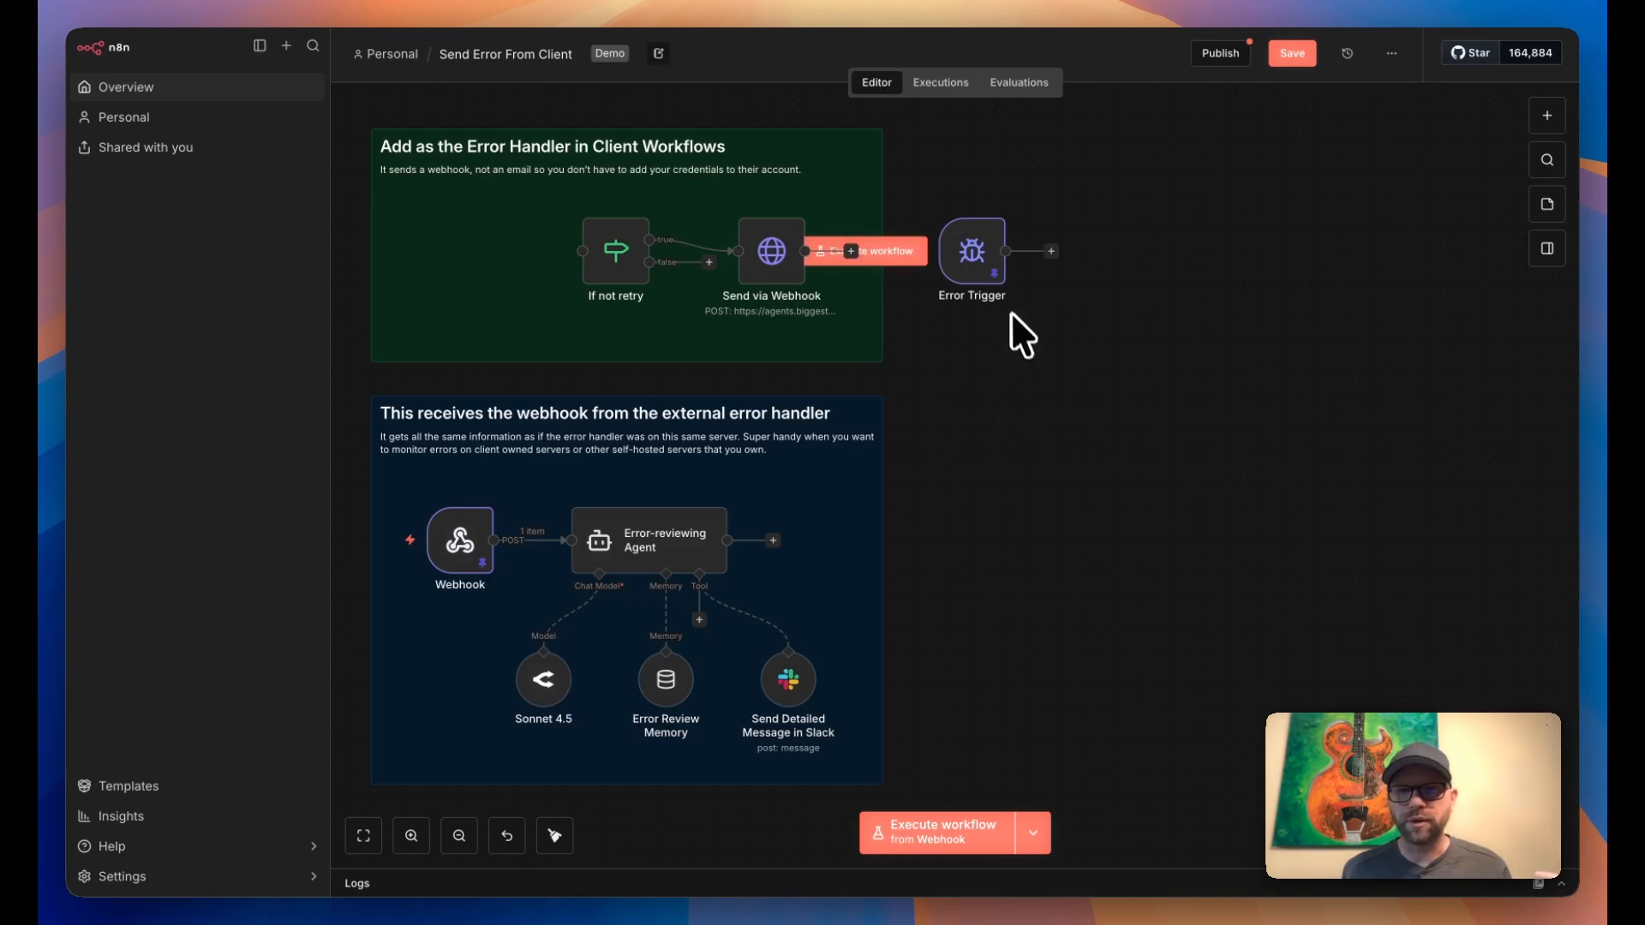
- Add a Slack Send a message node connected after the Error Trigger, leaving its settings unconfigured
left_click(1051, 252)
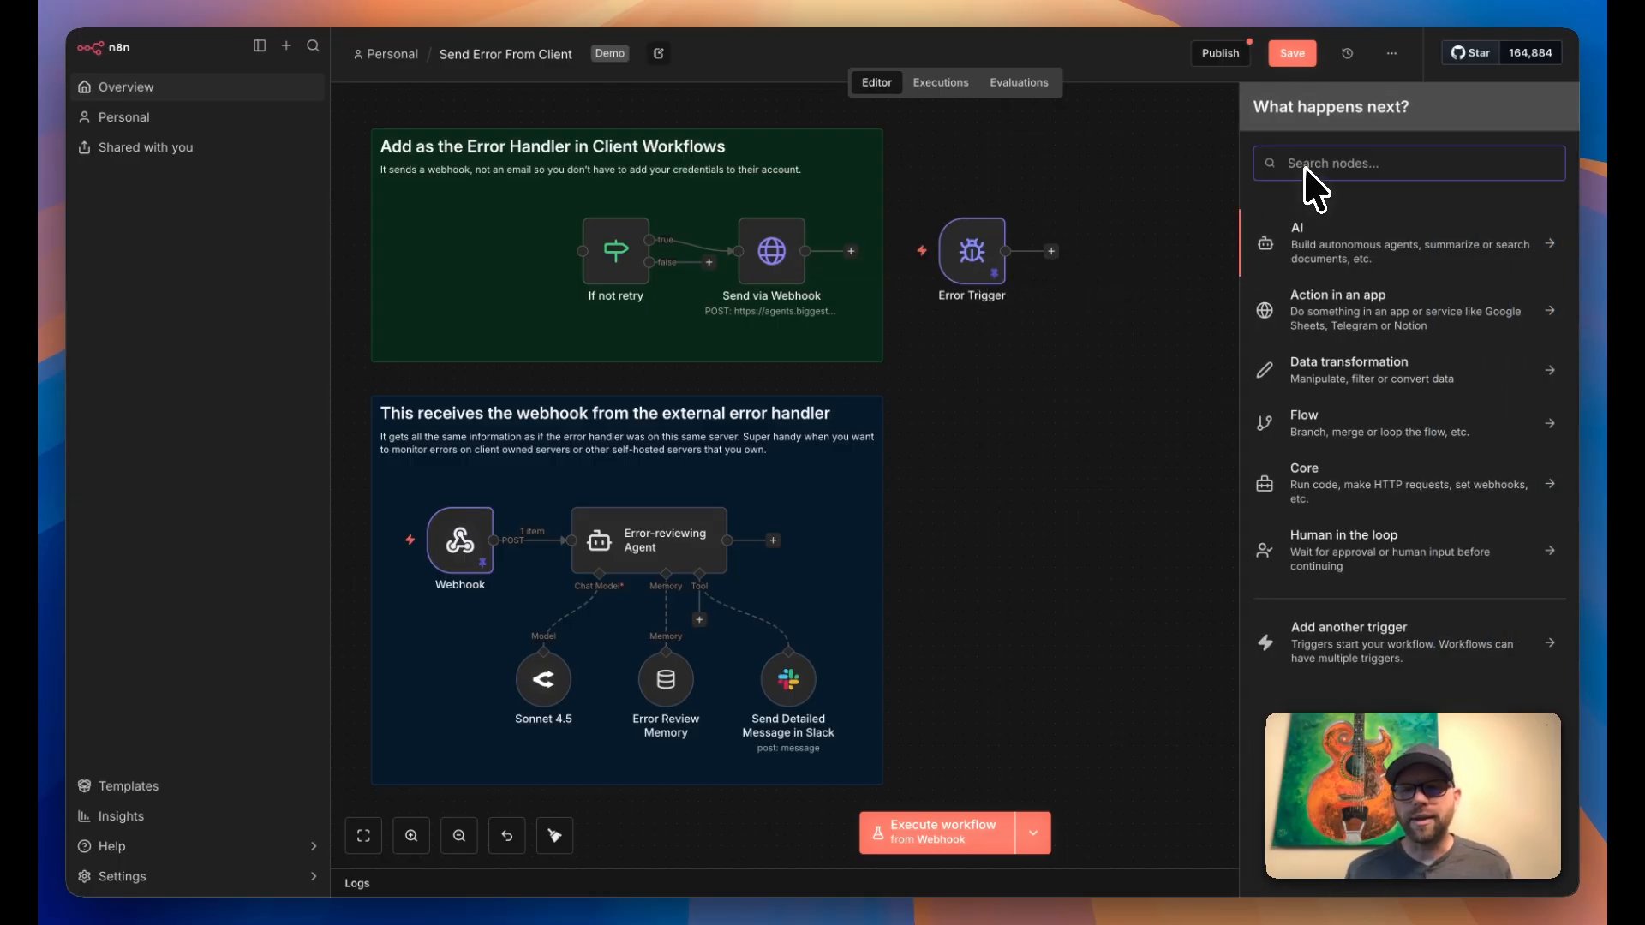
type("slck")
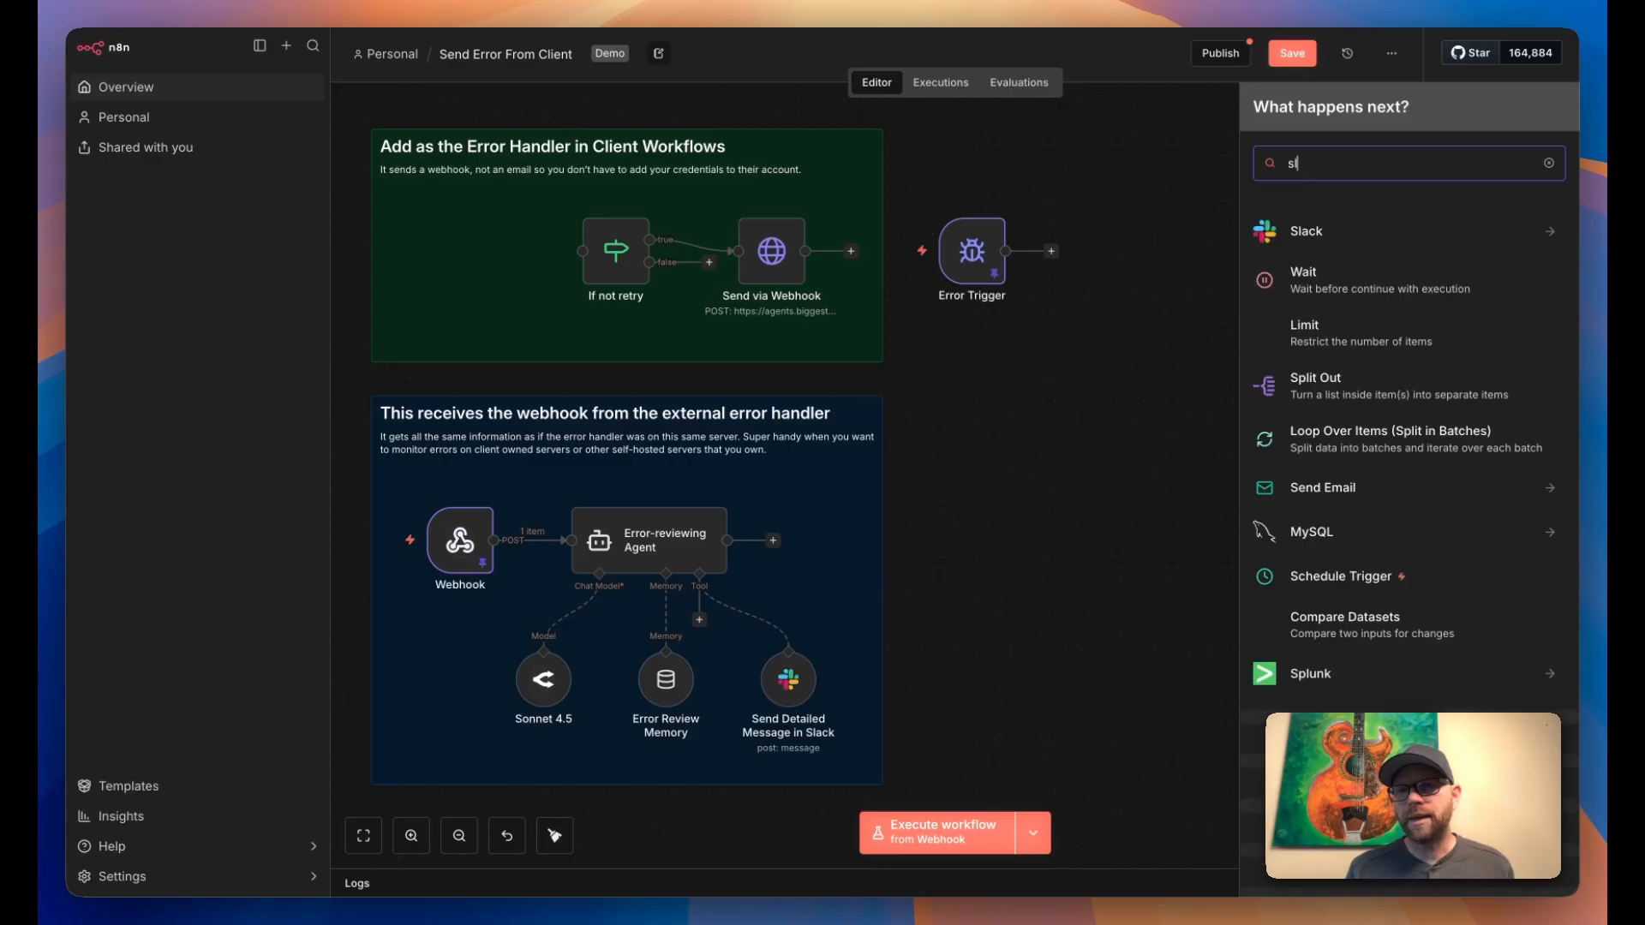
left_click(1304, 242)
type("se")
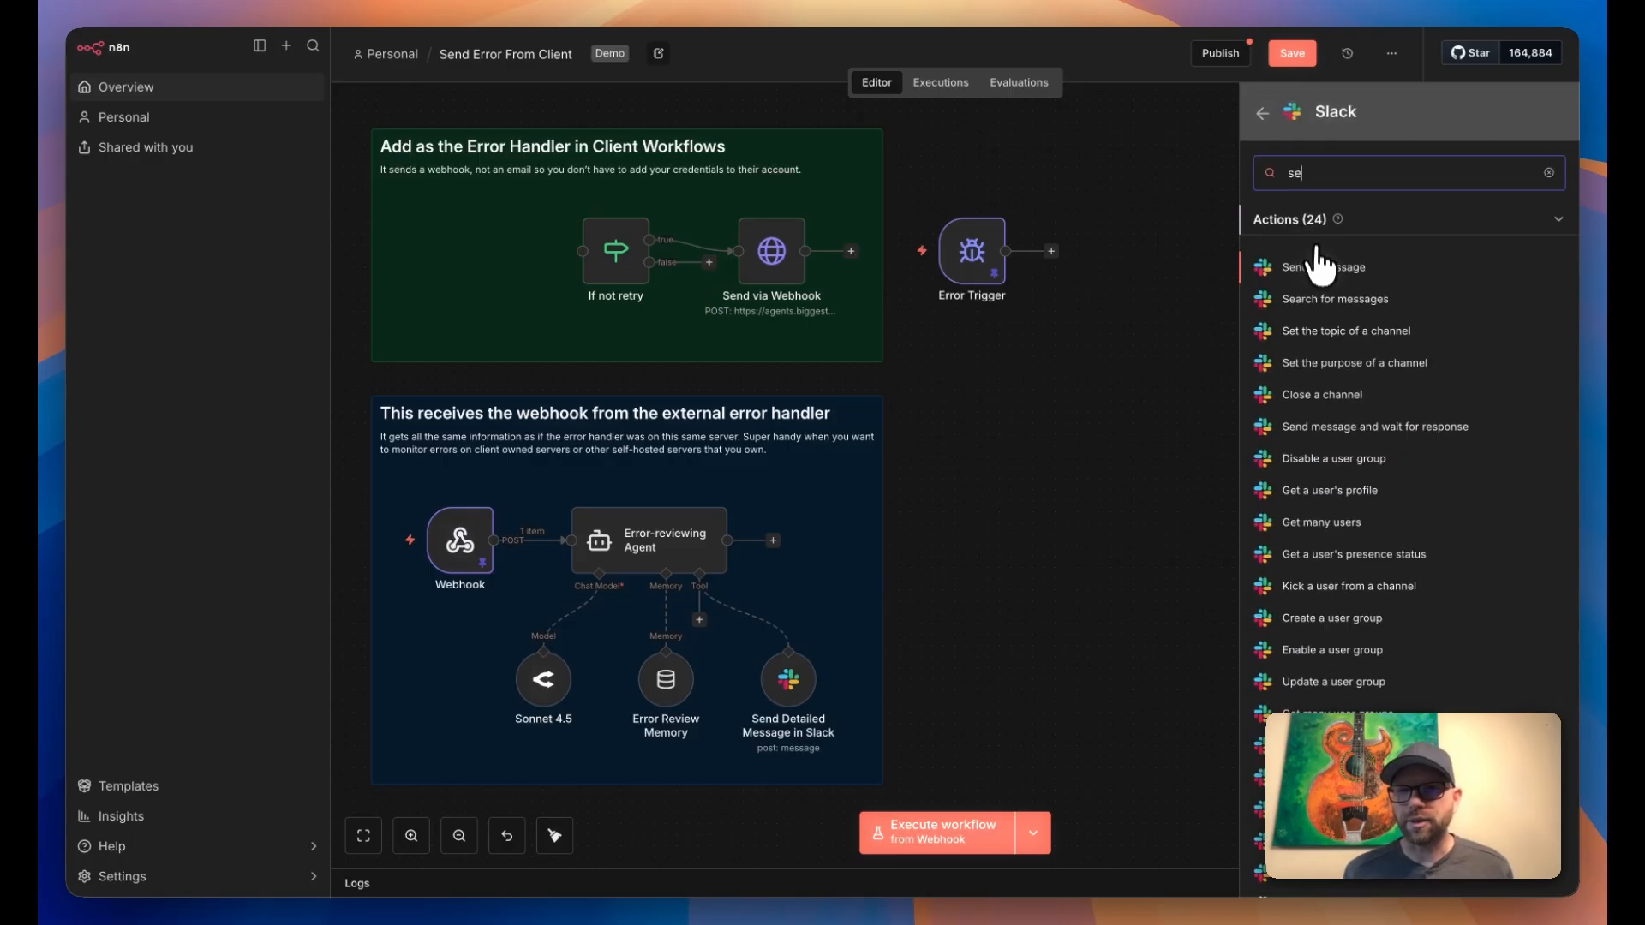
left_click(1313, 270)
key("Escape")
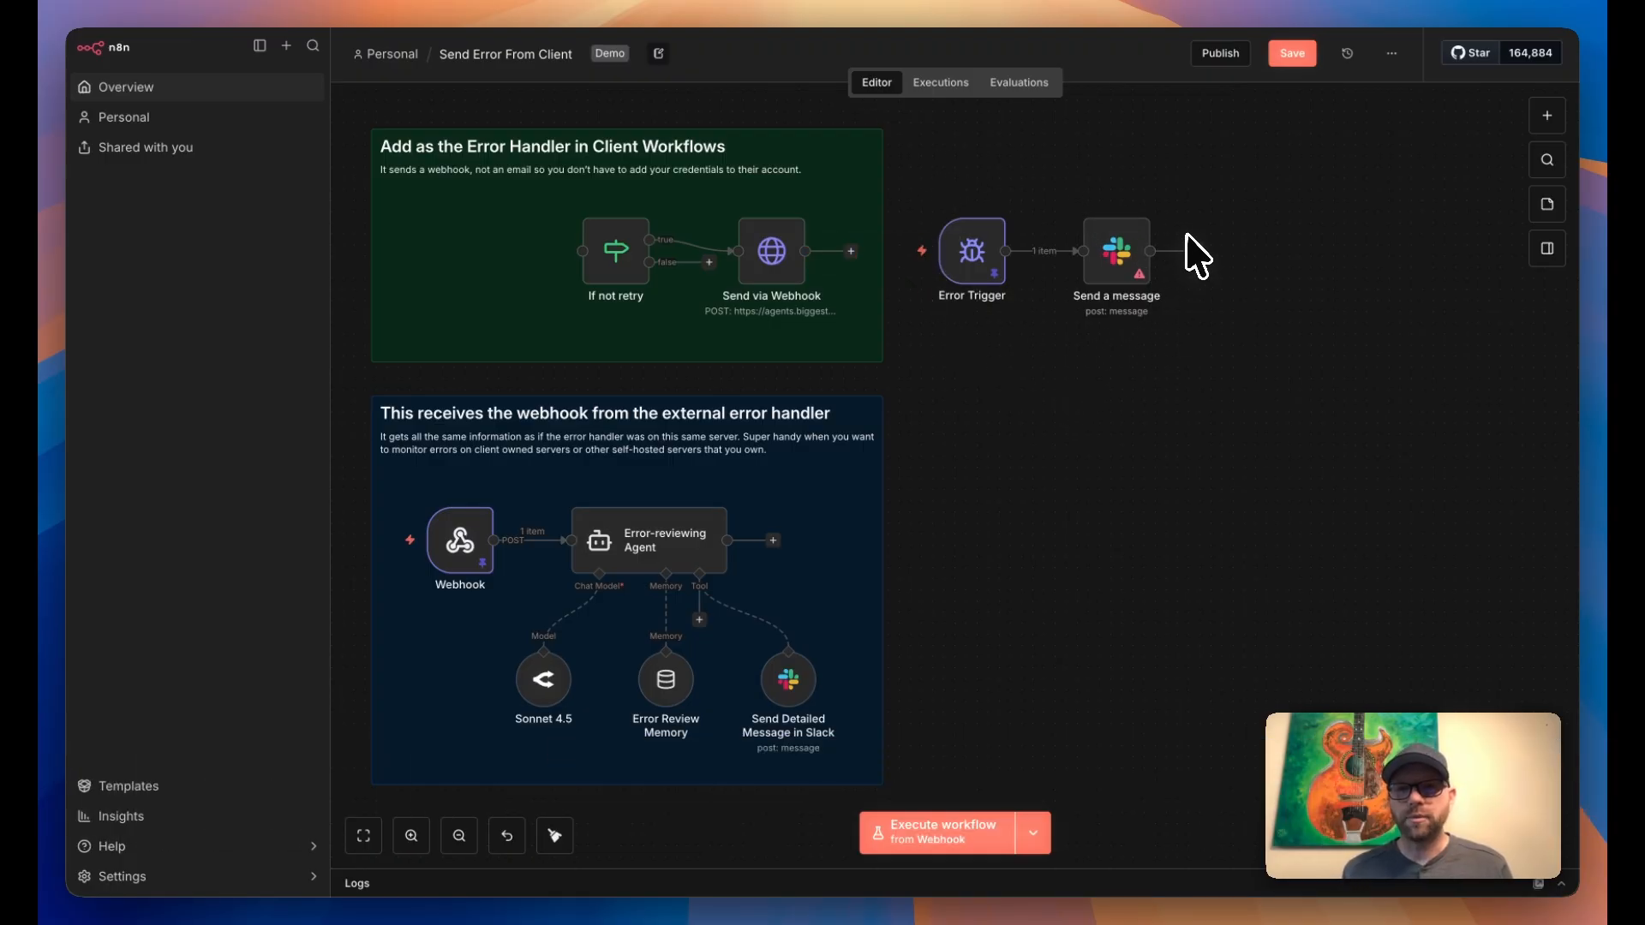
- Review the error workflow choices in the settings of the Send Error From Client workflow, making no change
left_click(1389, 55)
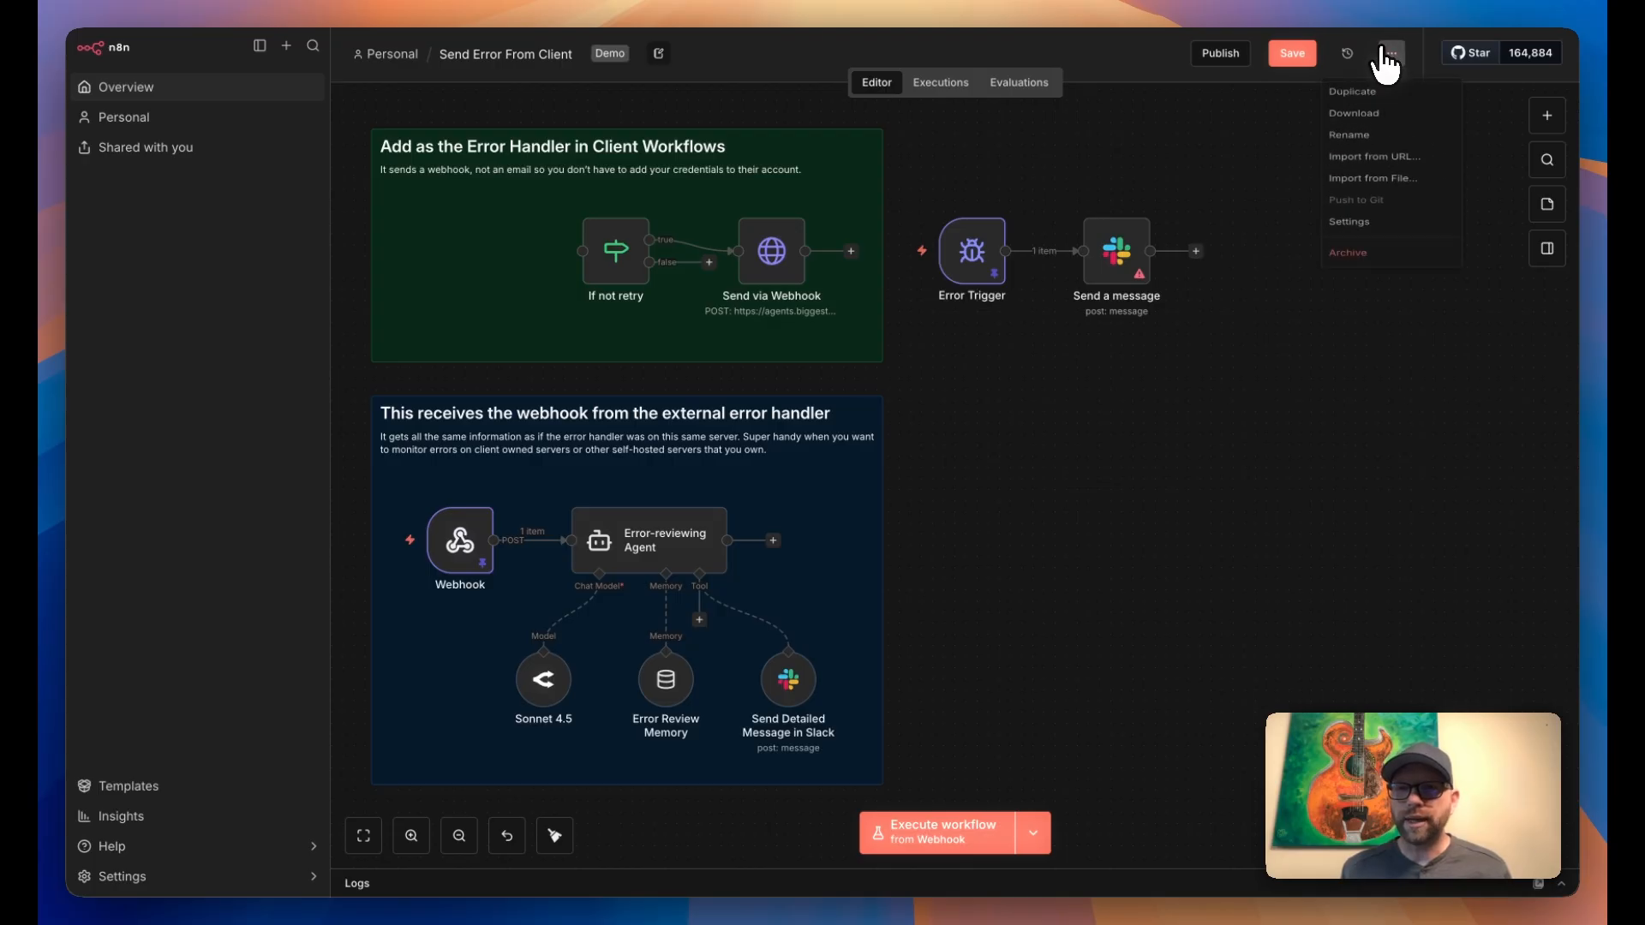
left_click(1359, 256)
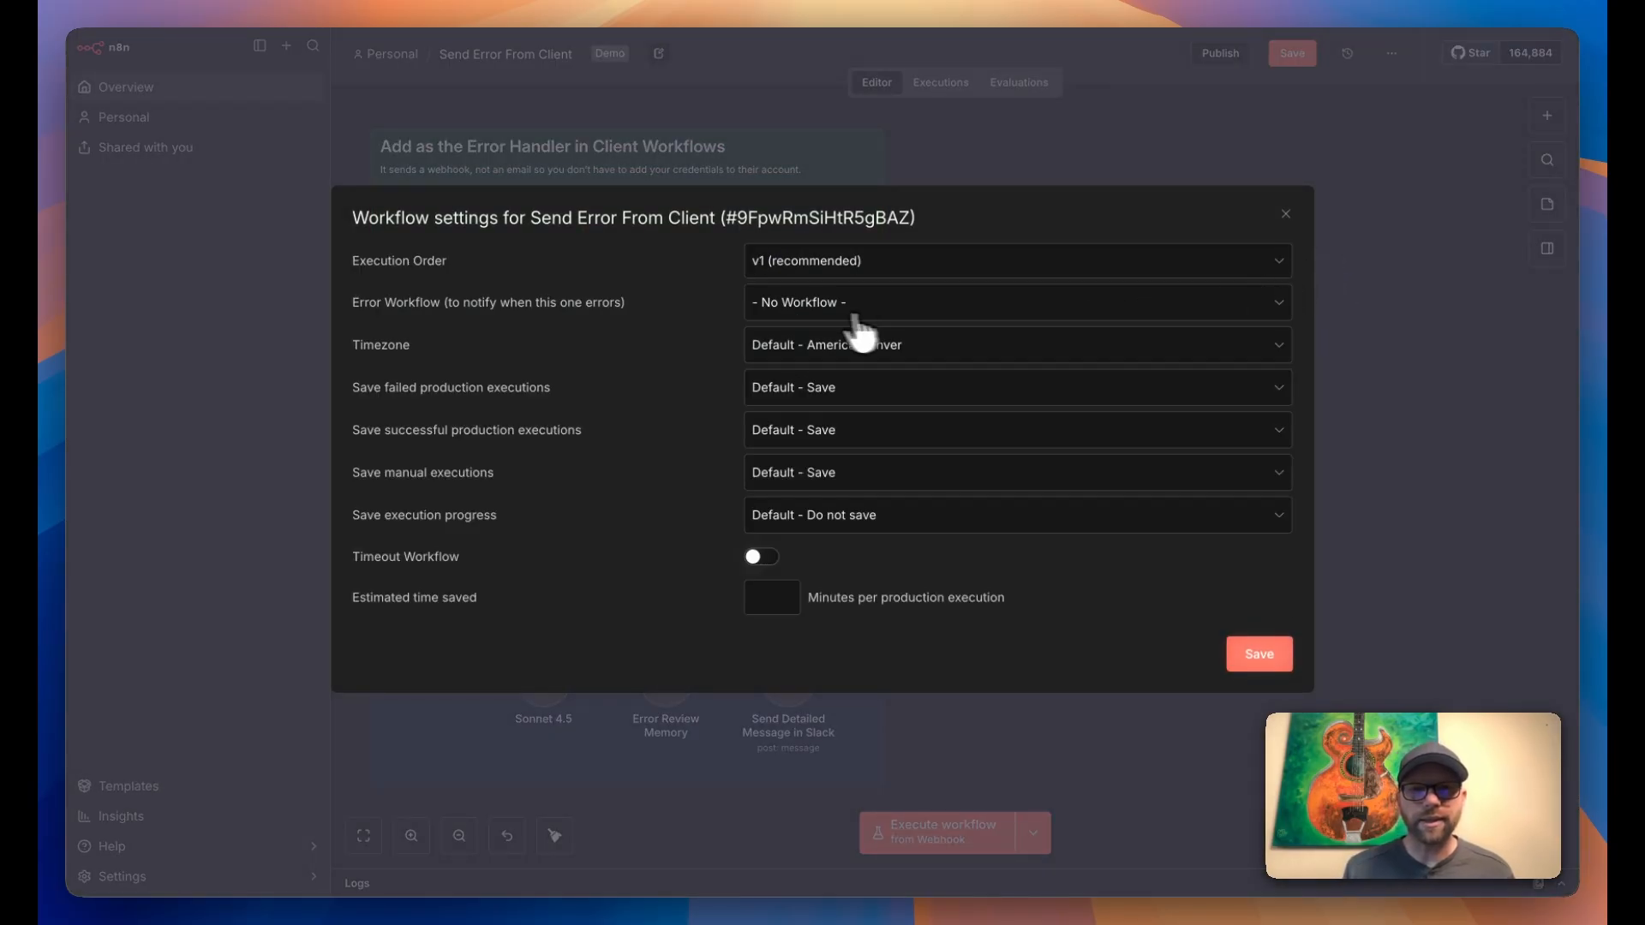
left_click(768, 313)
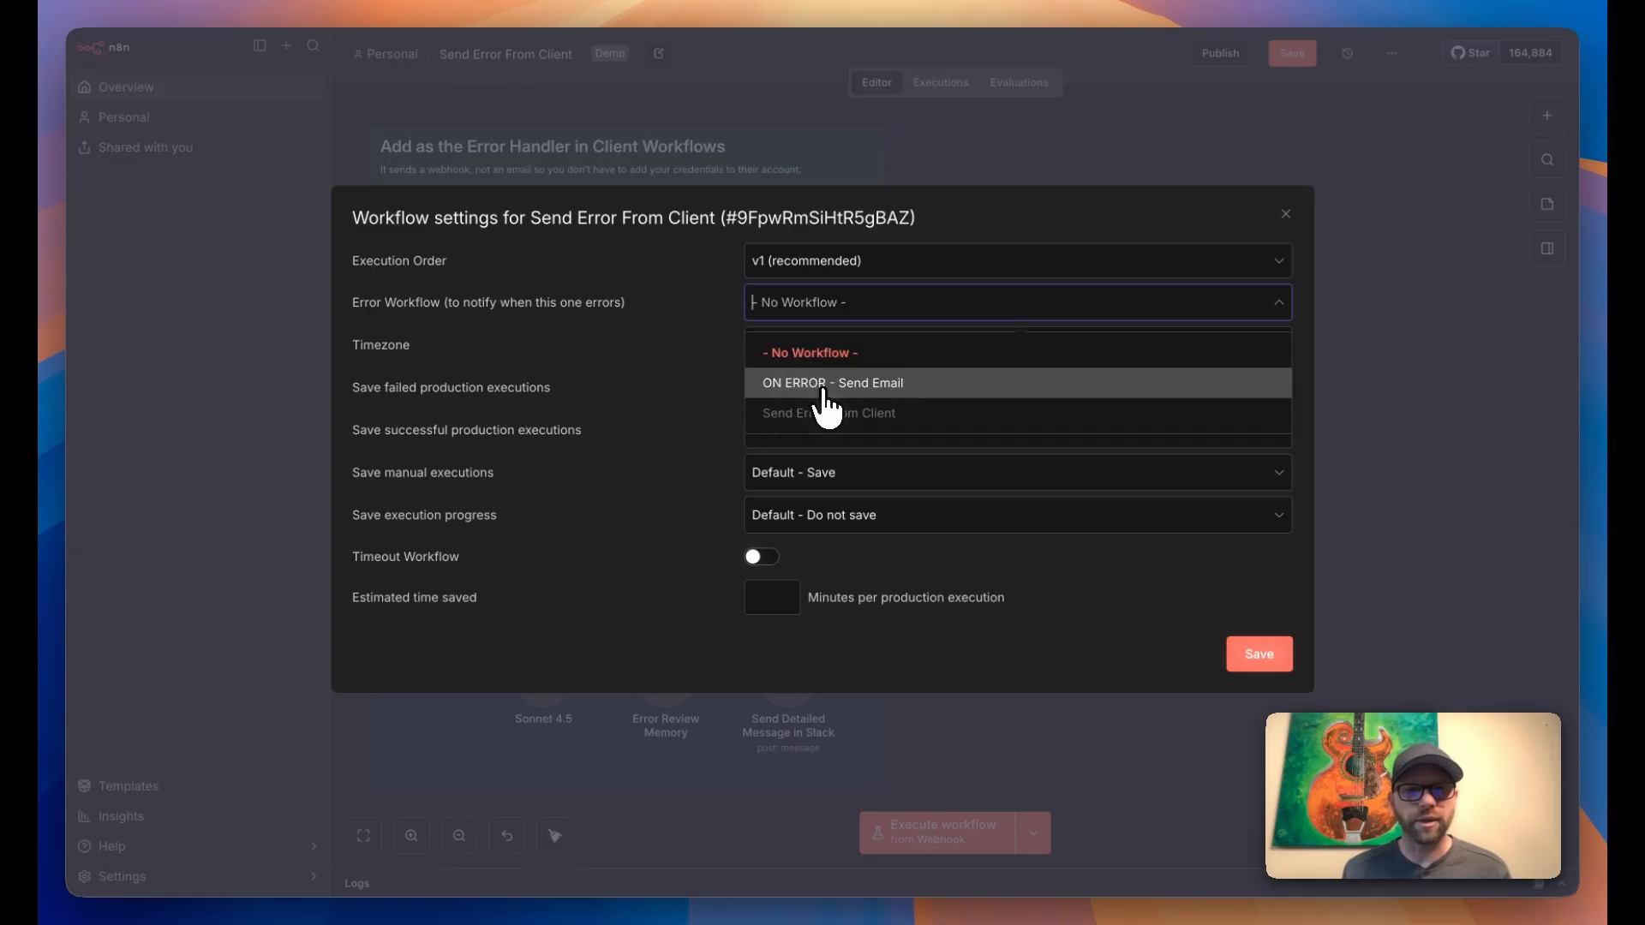
left_click(1286, 214)
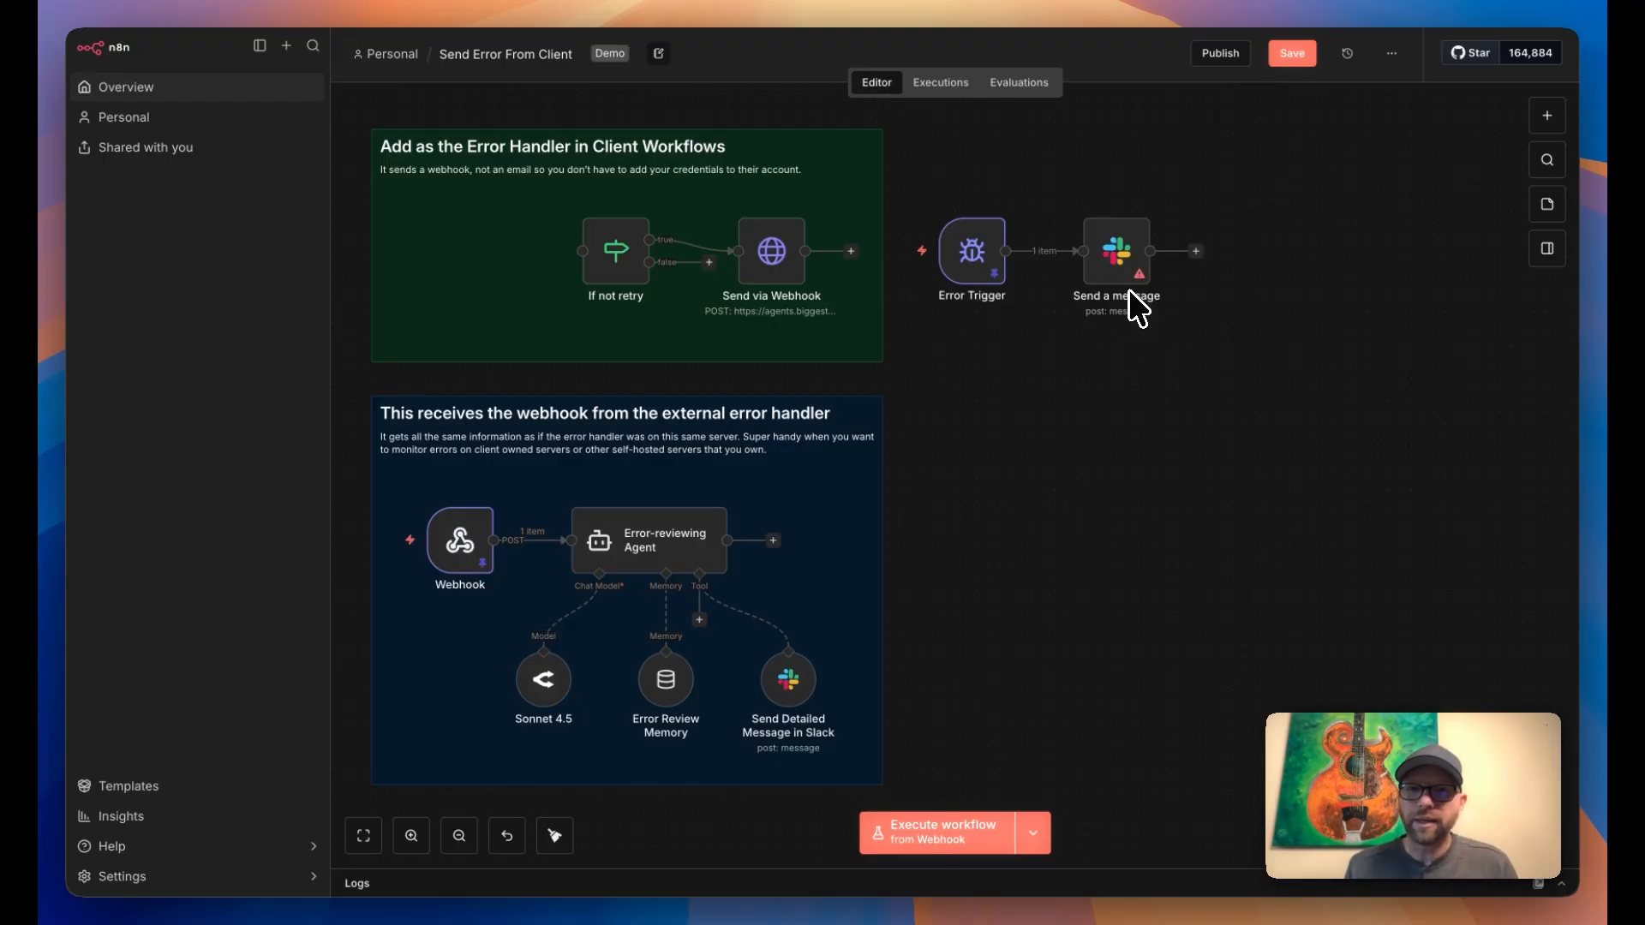
- Delete the Slack Send a message node that follows the Error Trigger
left_click(1114, 266)
key("Delete")
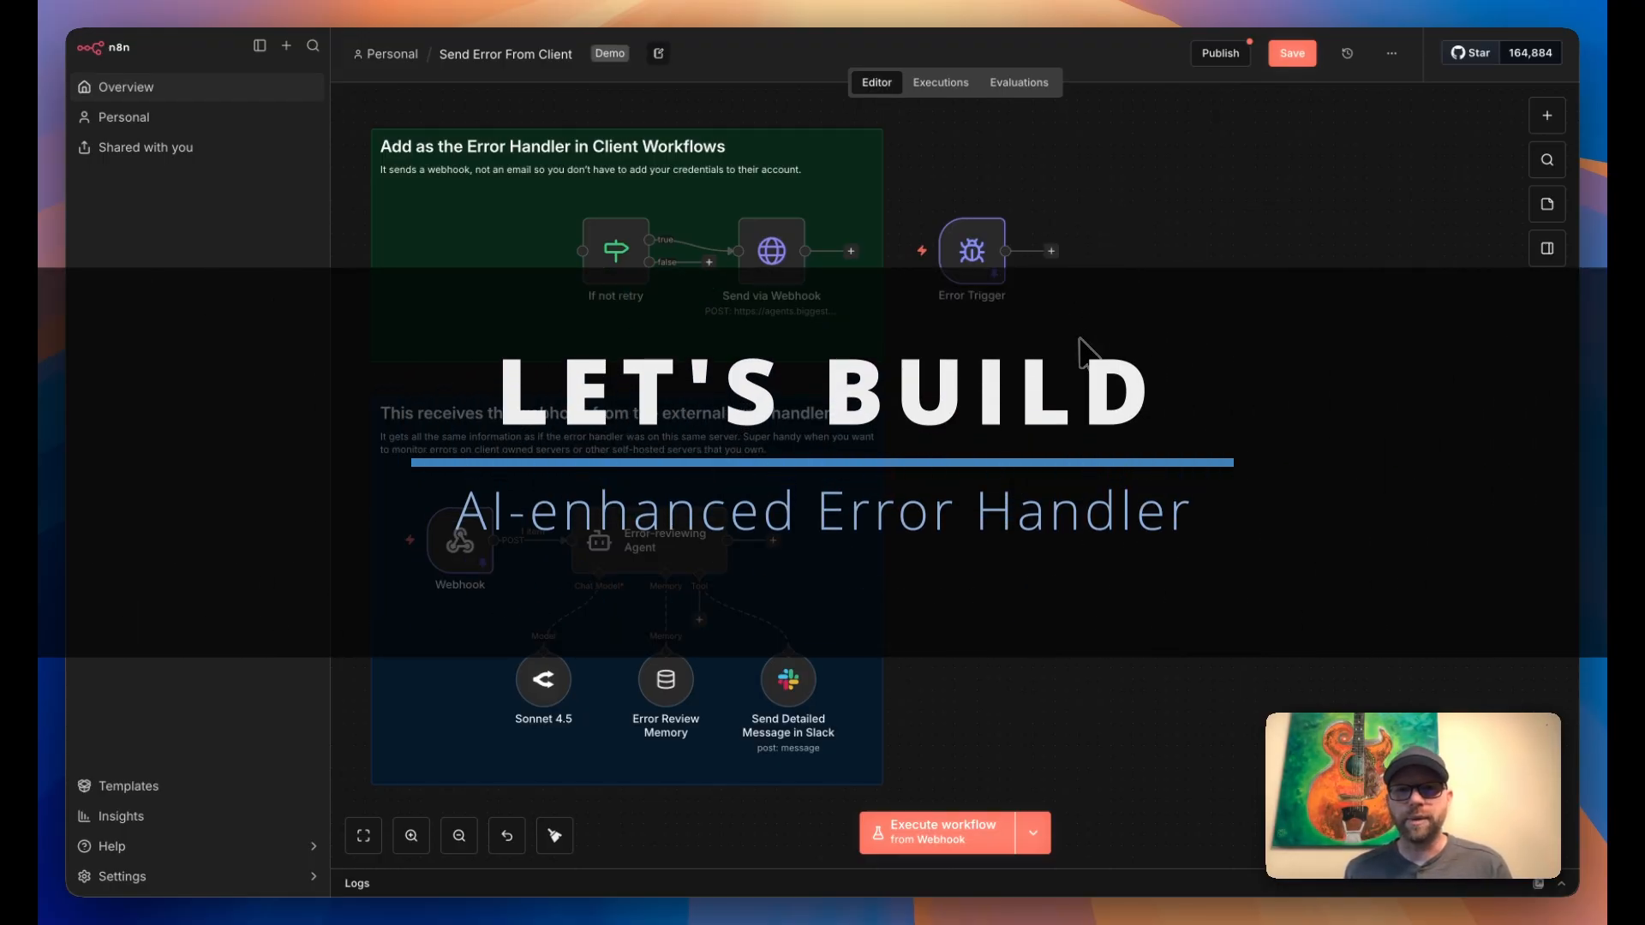
- Add an AI Agent after the Error Trigger, with its prompt source set to Define below and the prompt in Expression mode
left_click(1052, 252)
left_click(1285, 228)
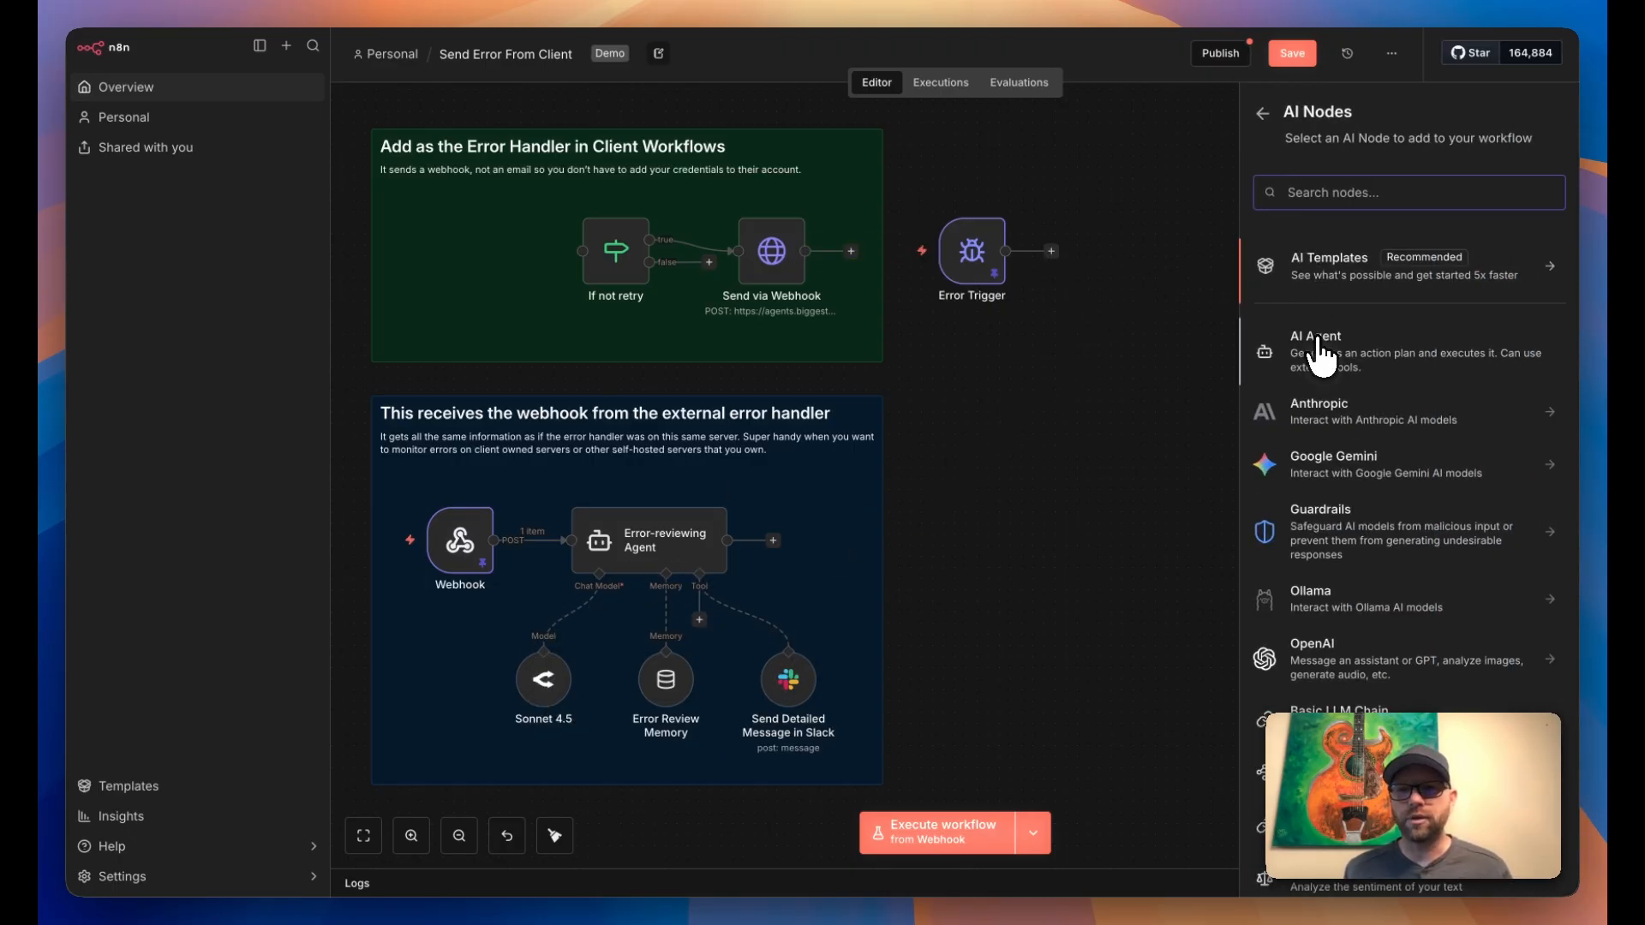
left_click(1321, 353)
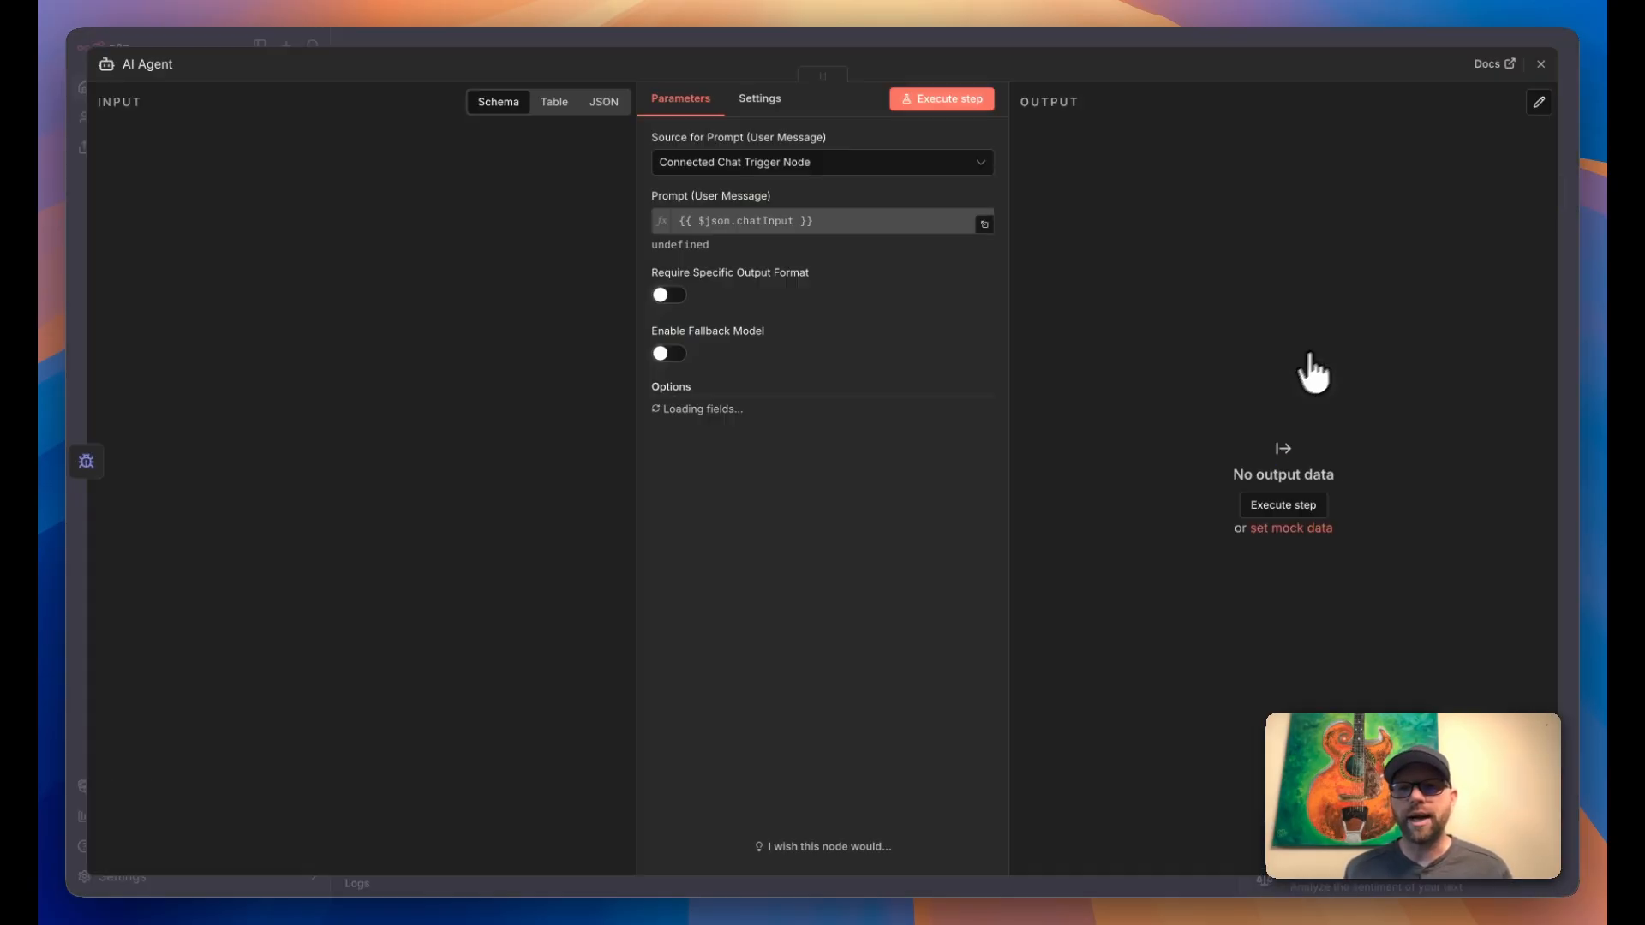
left_click(879, 162)
left_click(784, 343)
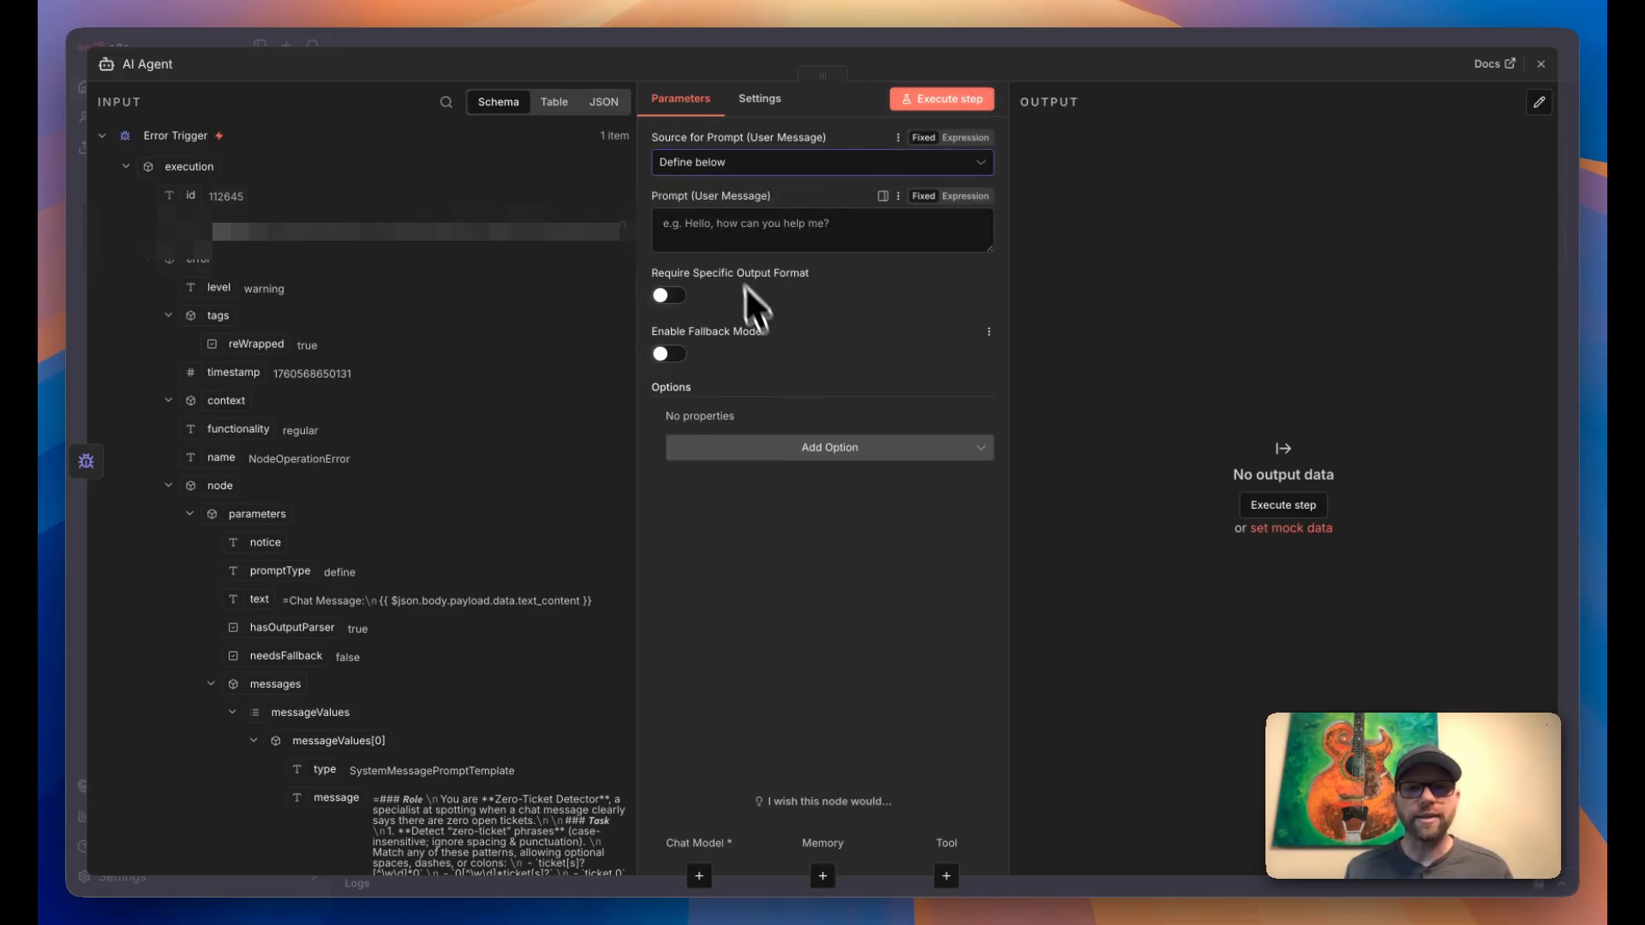
left_click(955, 196)
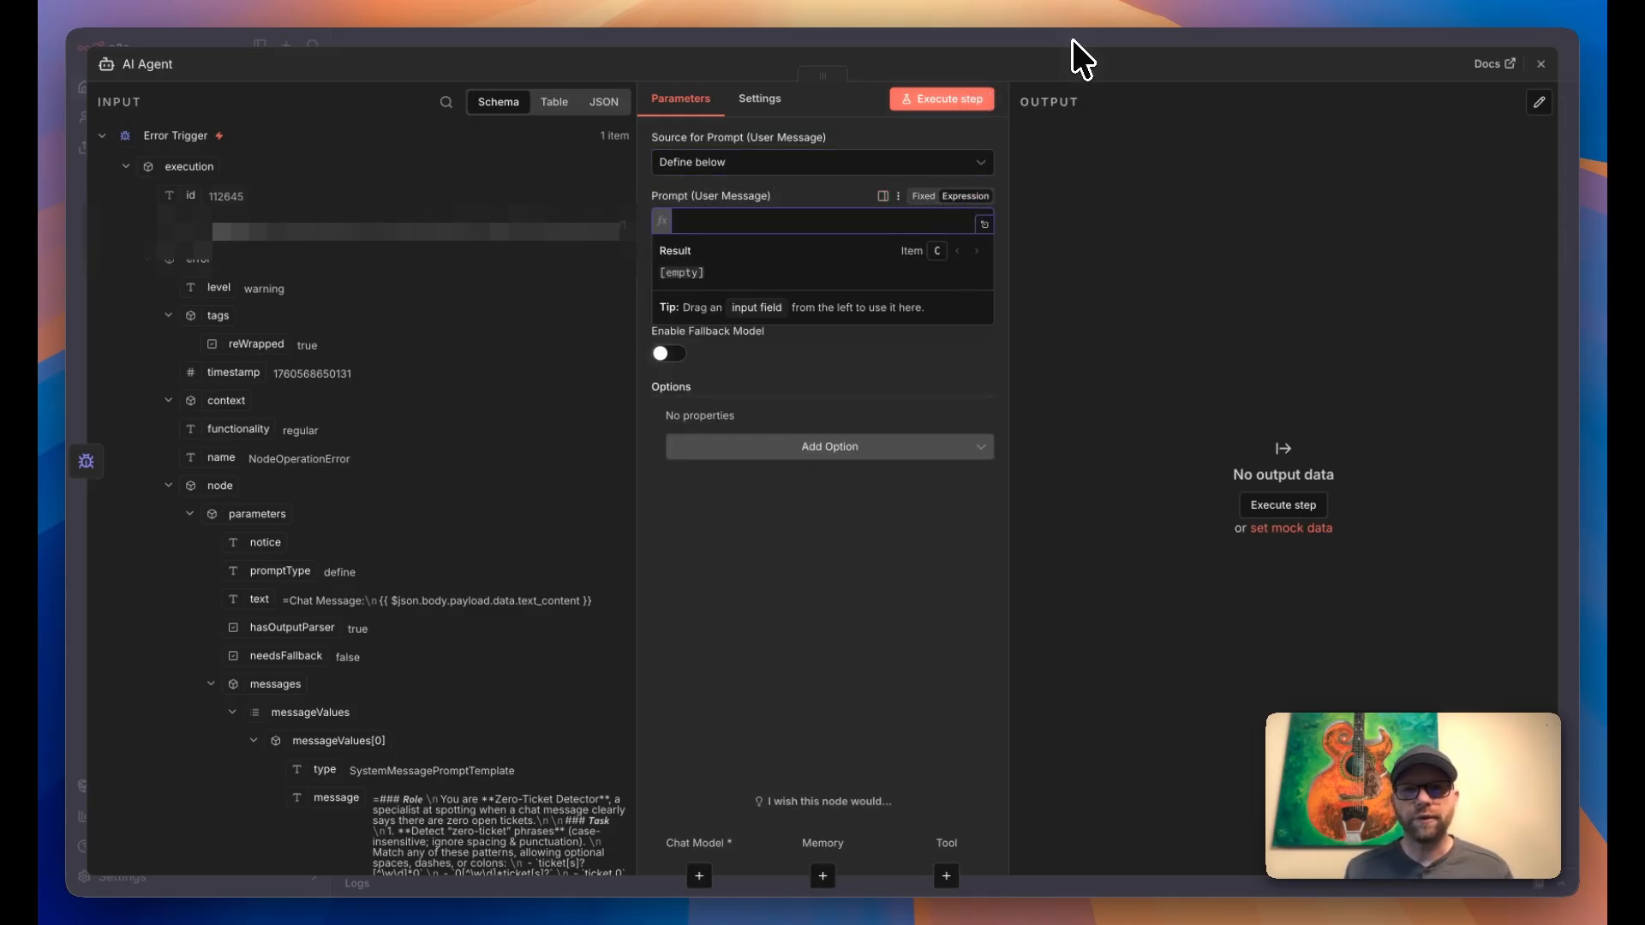
left_click(1072, 39)
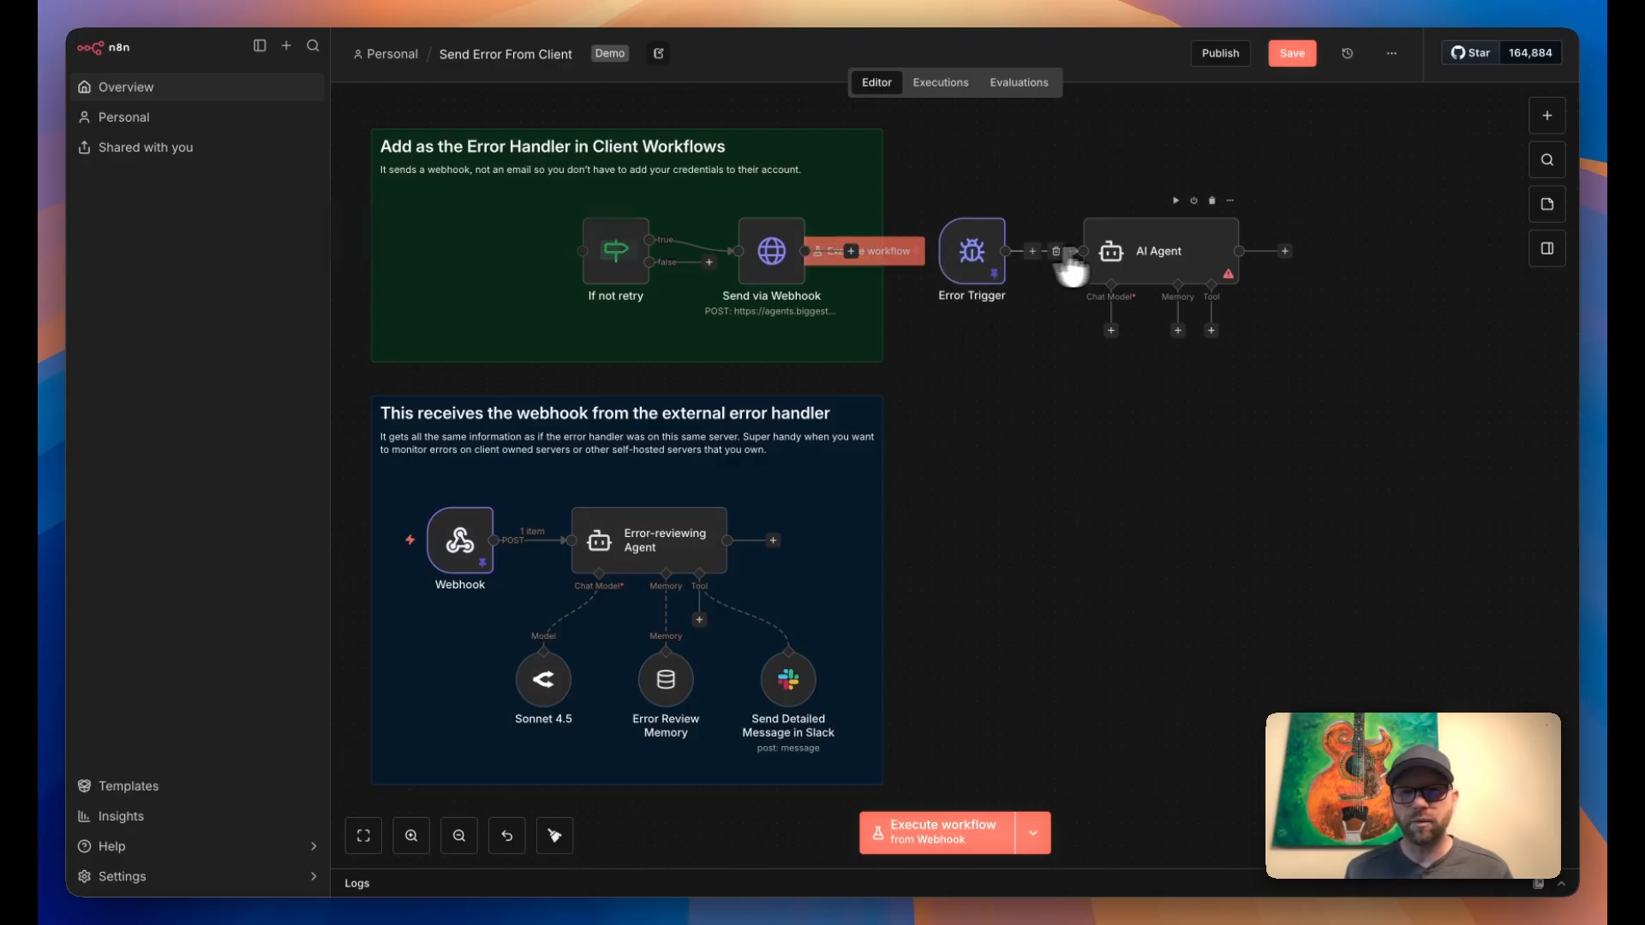
- Write the AI Agent's prompt asking it to review the error, identify what went wrong and suggest resolutions, ending with {{ $json.execution.toJsonString() }}
left_click(1162, 254)
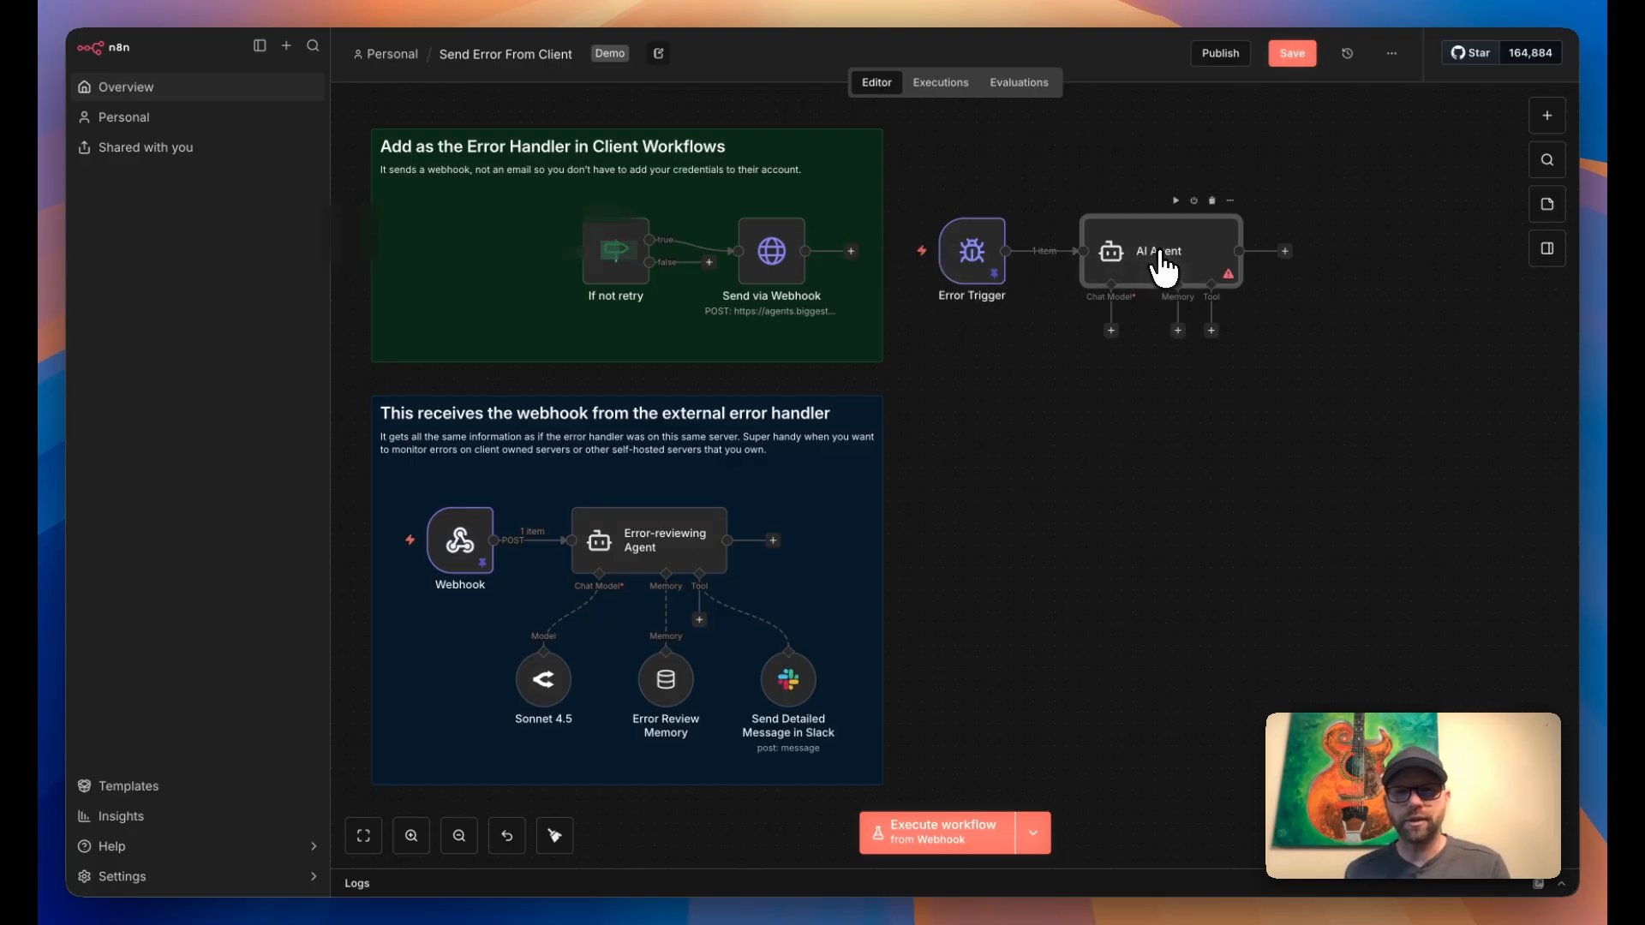
double_click(1162, 253)
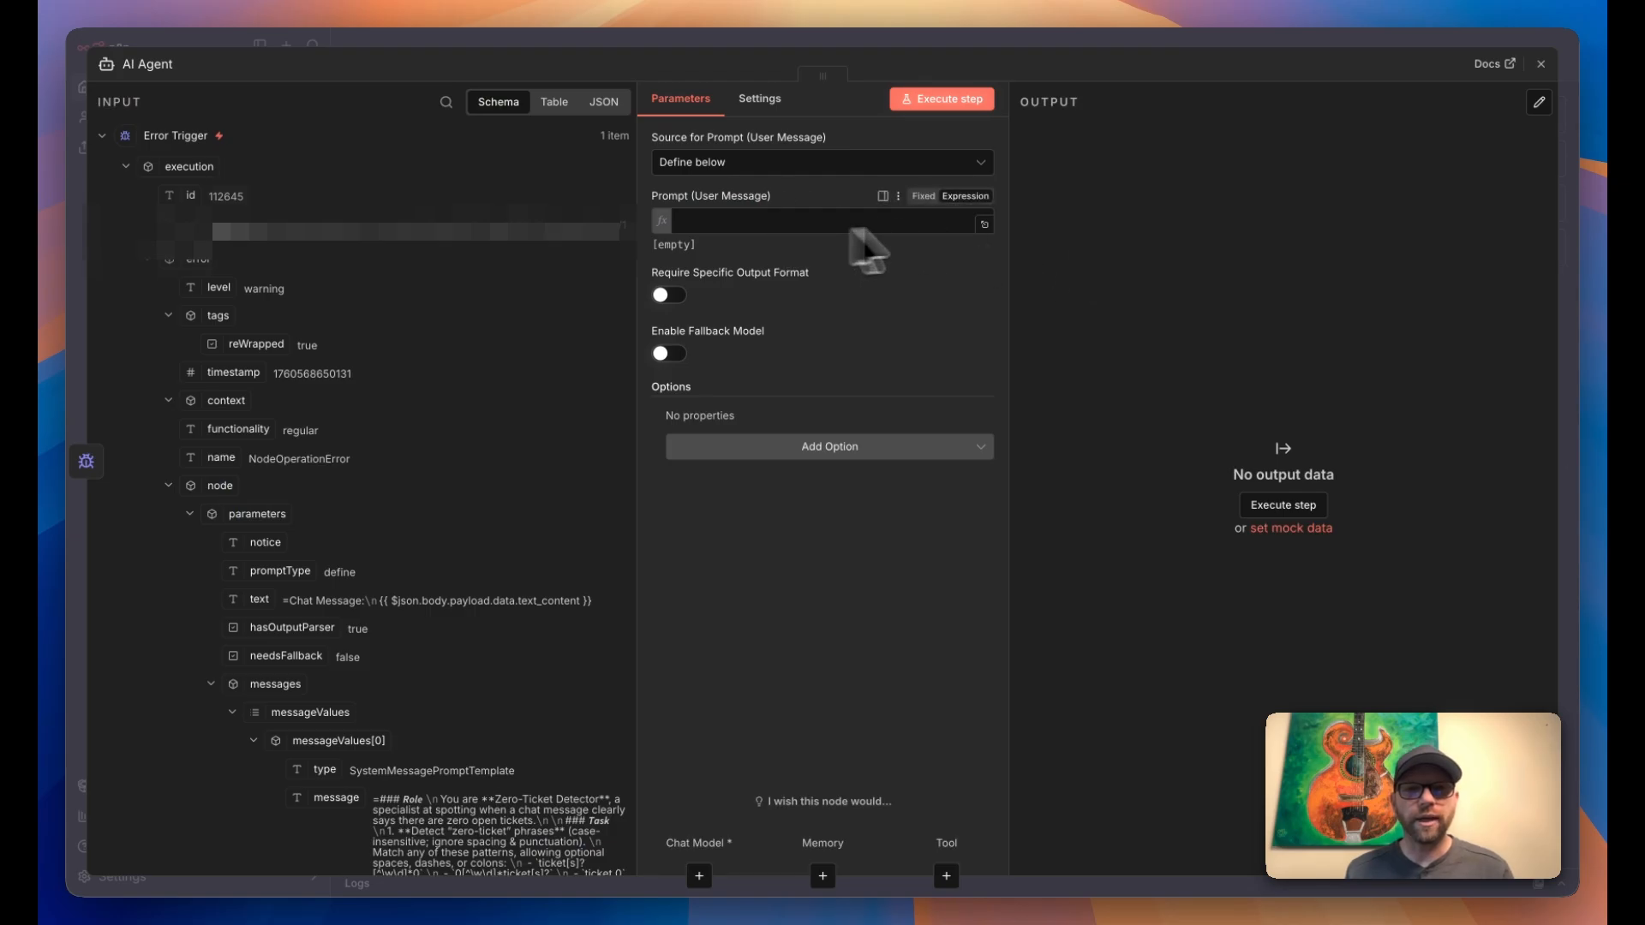
left_click(986, 230)
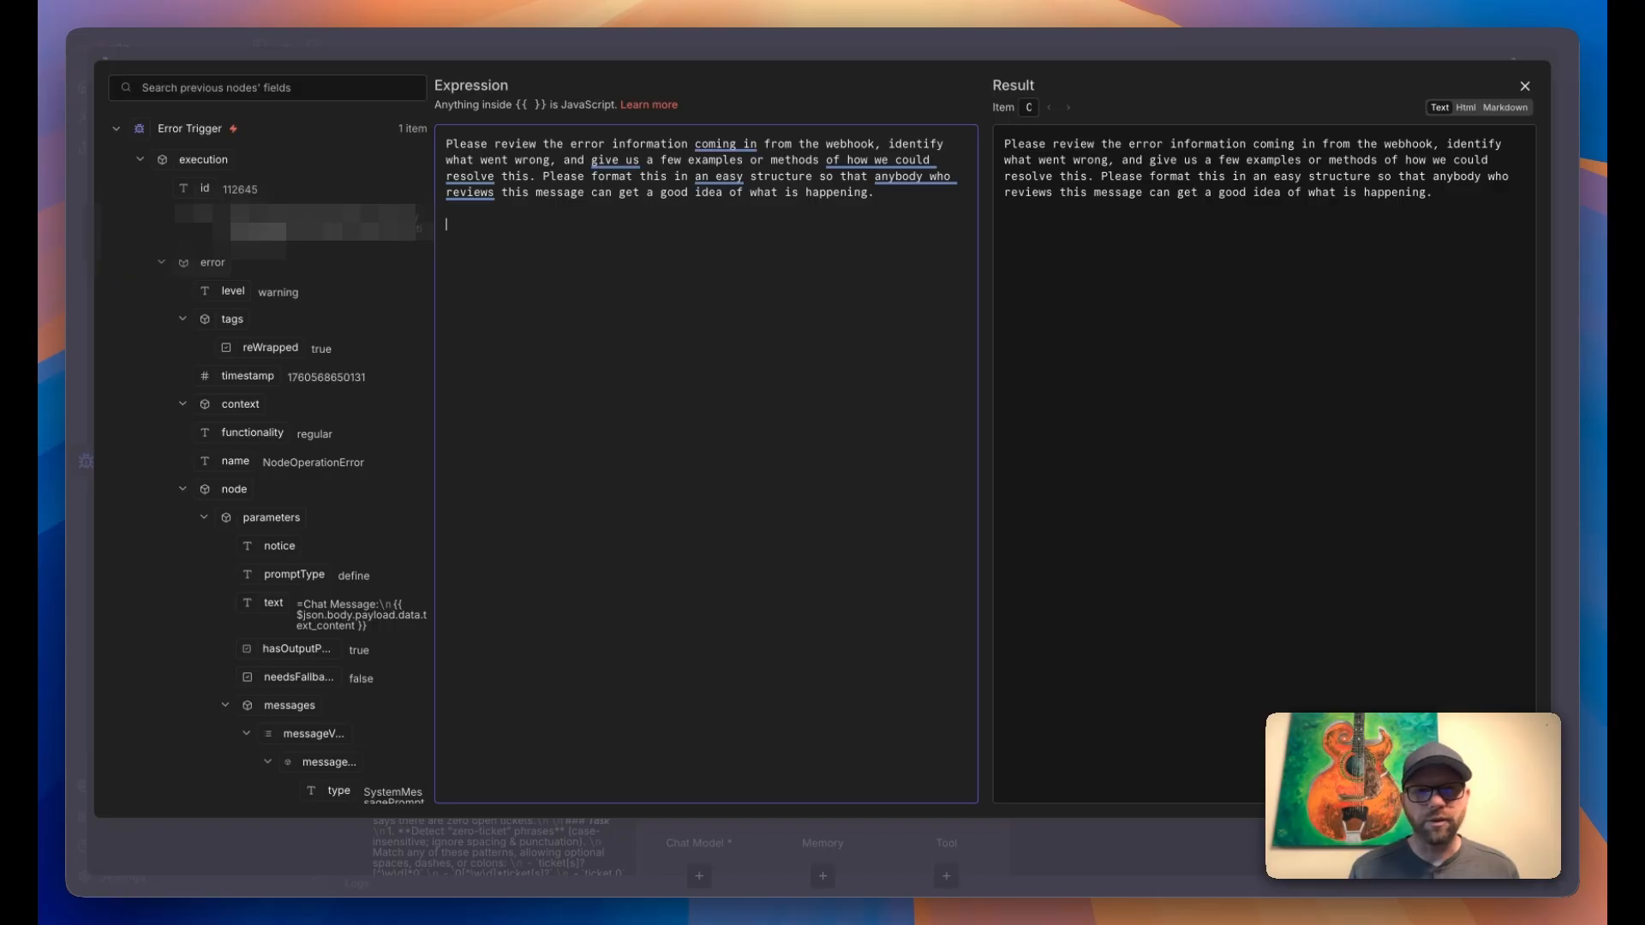
scroll(341, 378, "down", 1)
scroll(340, 377, "up", 1)
left_click_drag(203, 160, 503, 250)
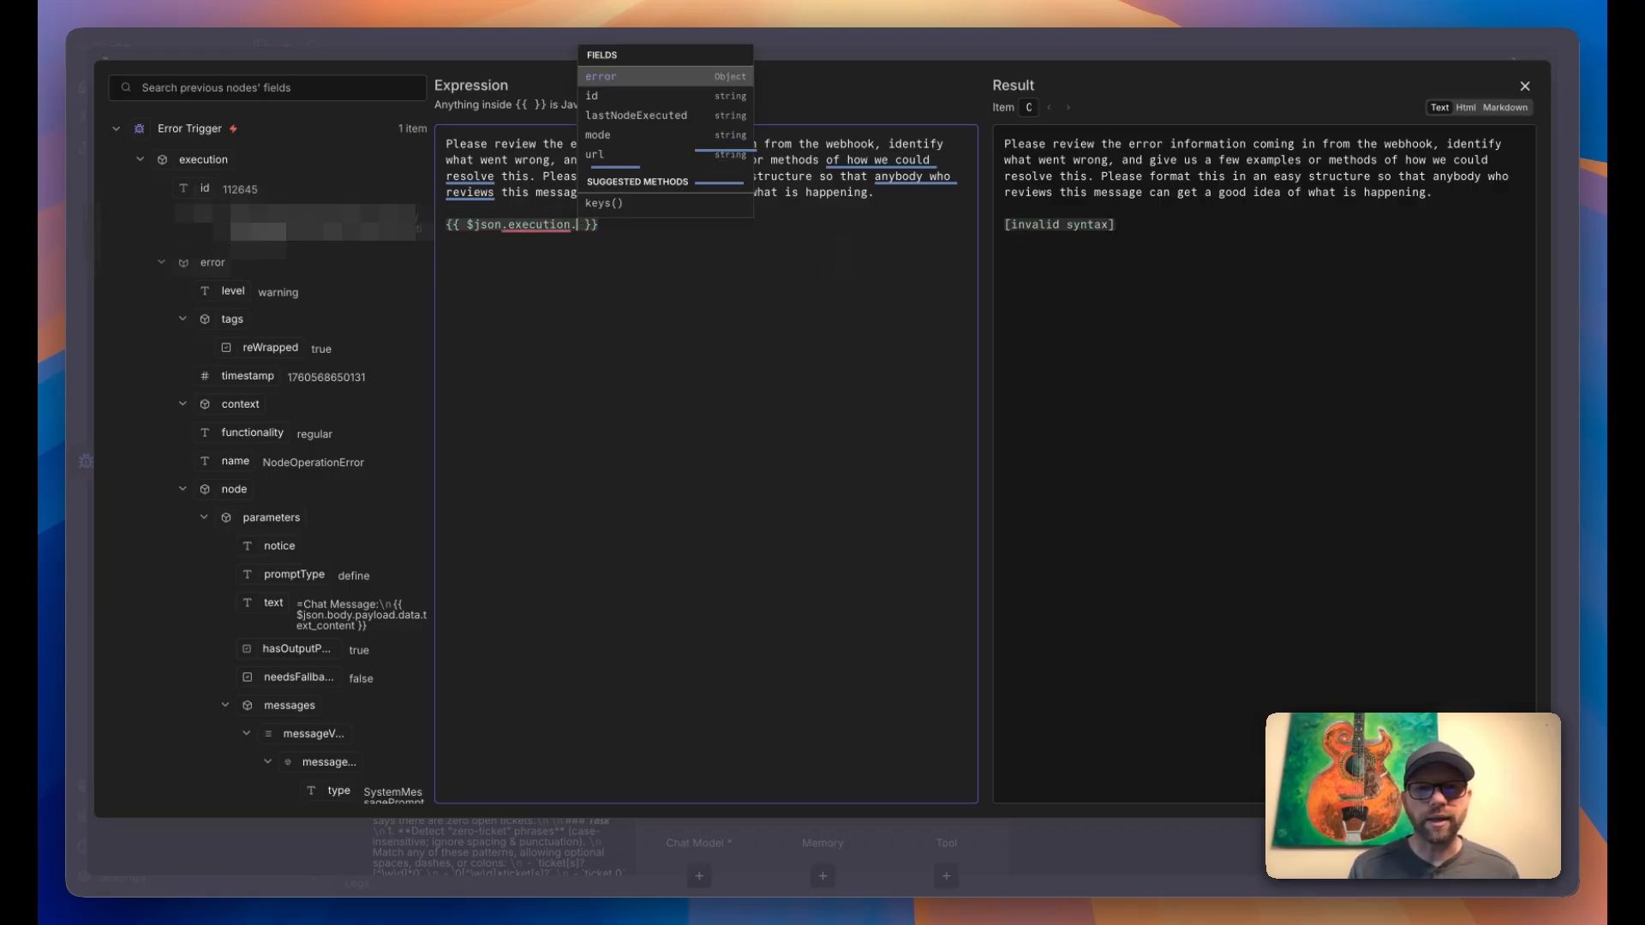
type("to")
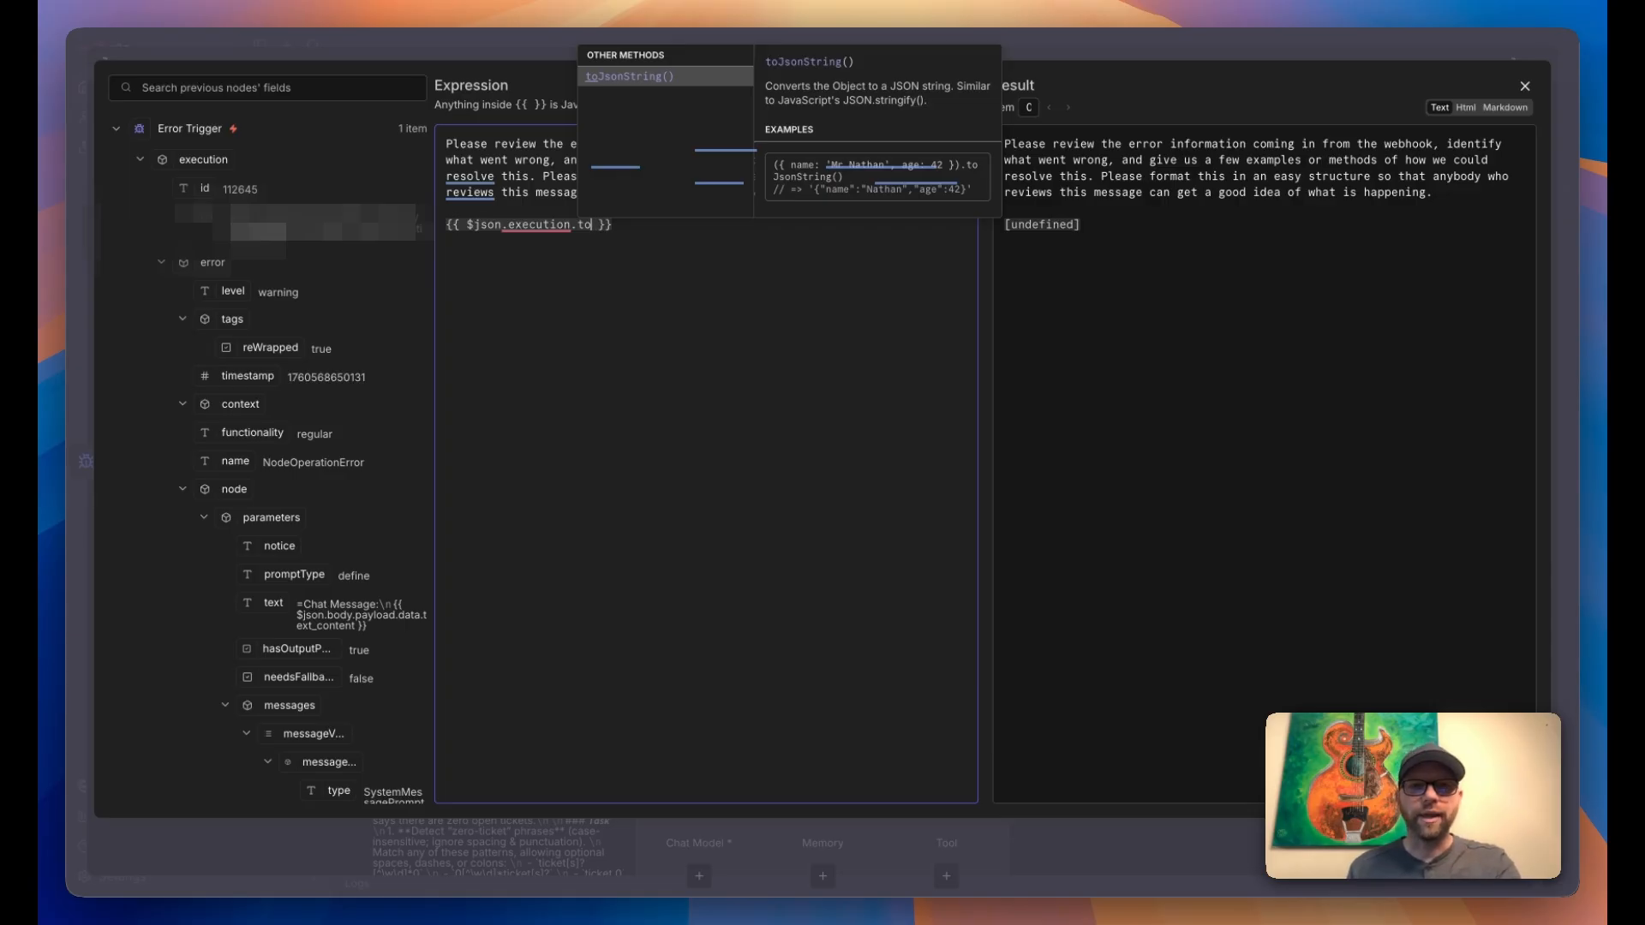
key("Return")
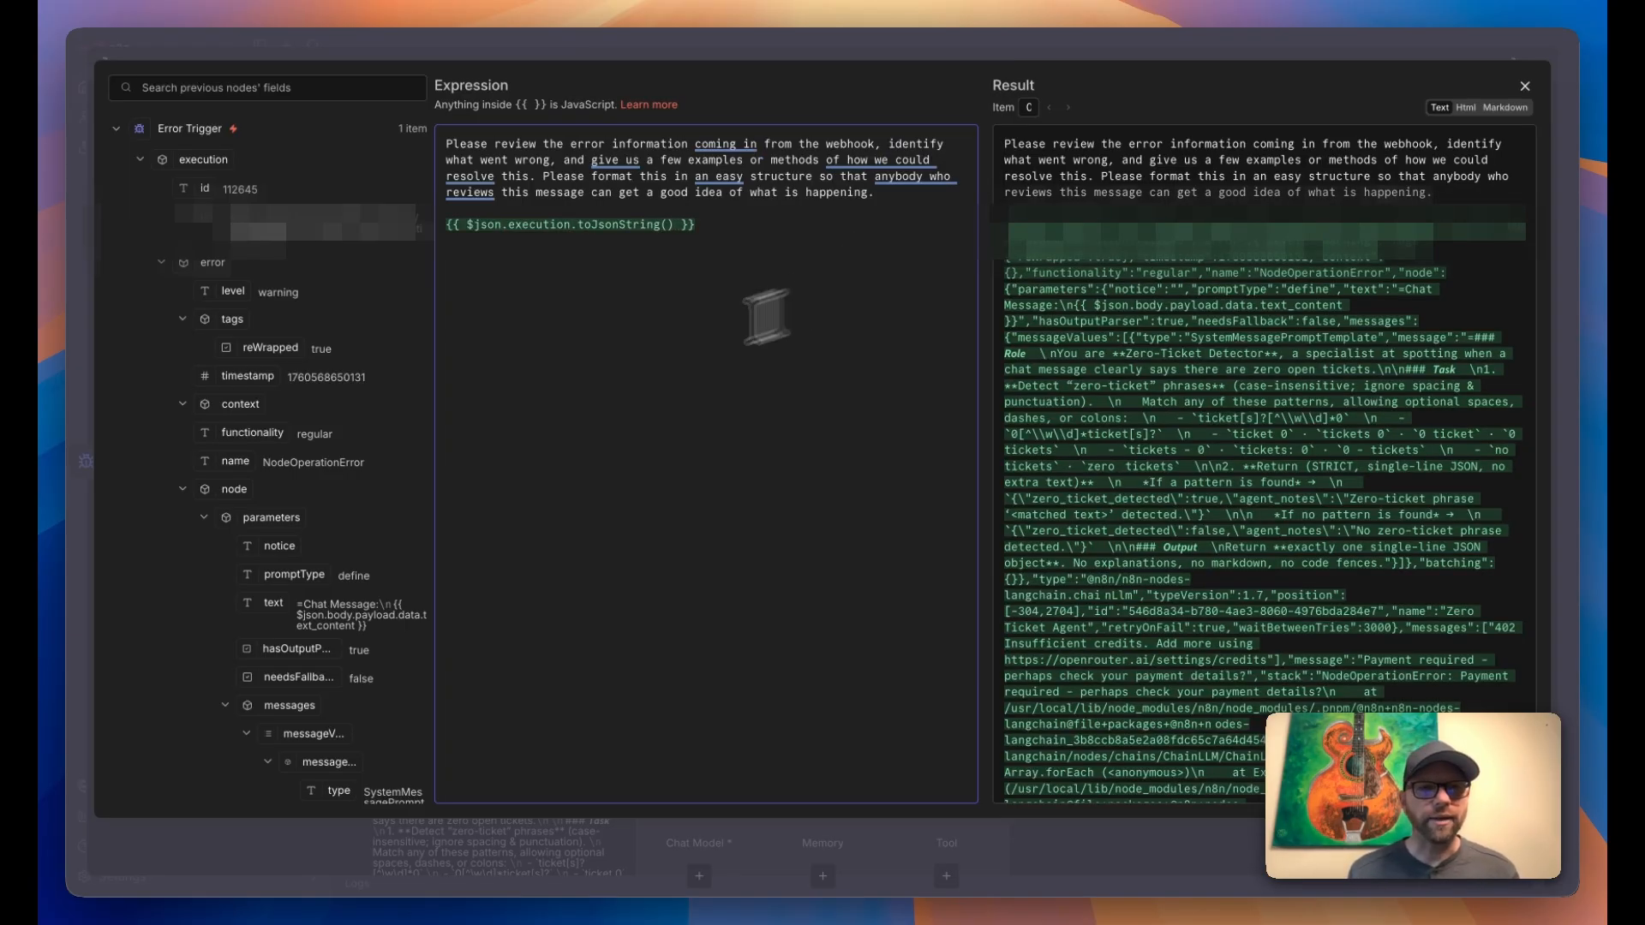
- Examine the incoming error fields and the prompt's resolved result from start to end, and close the AI Agent's settings
scroll(257, 582, "down", 15)
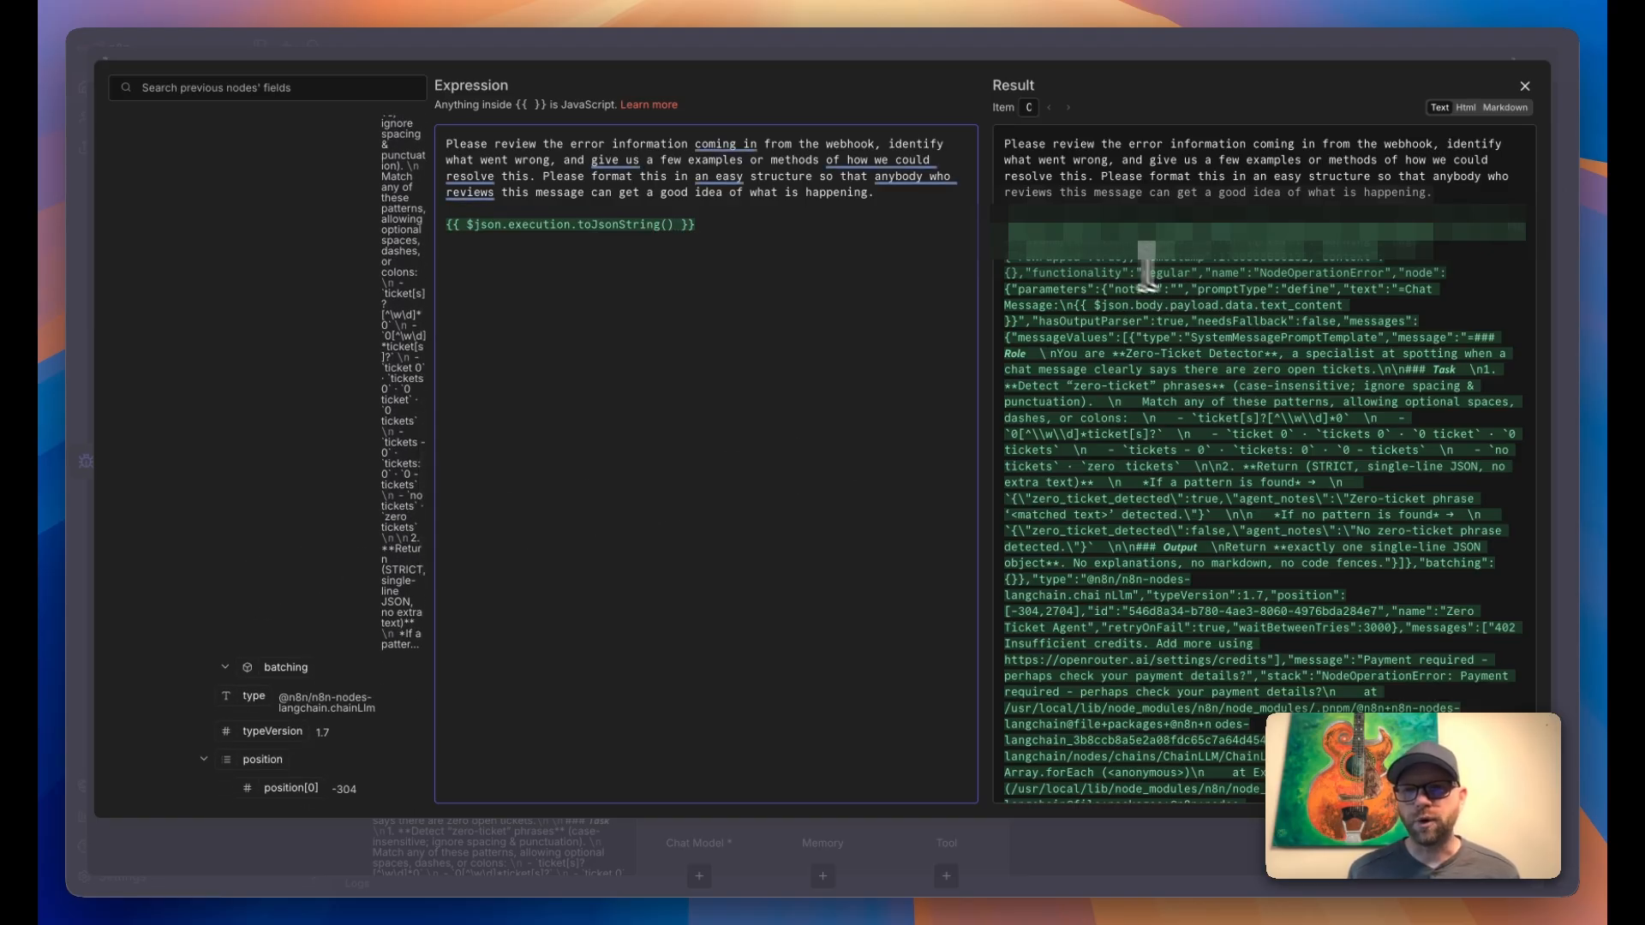
scroll(1285, 514, "down", 5)
scroll(1311, 562, "down", 3)
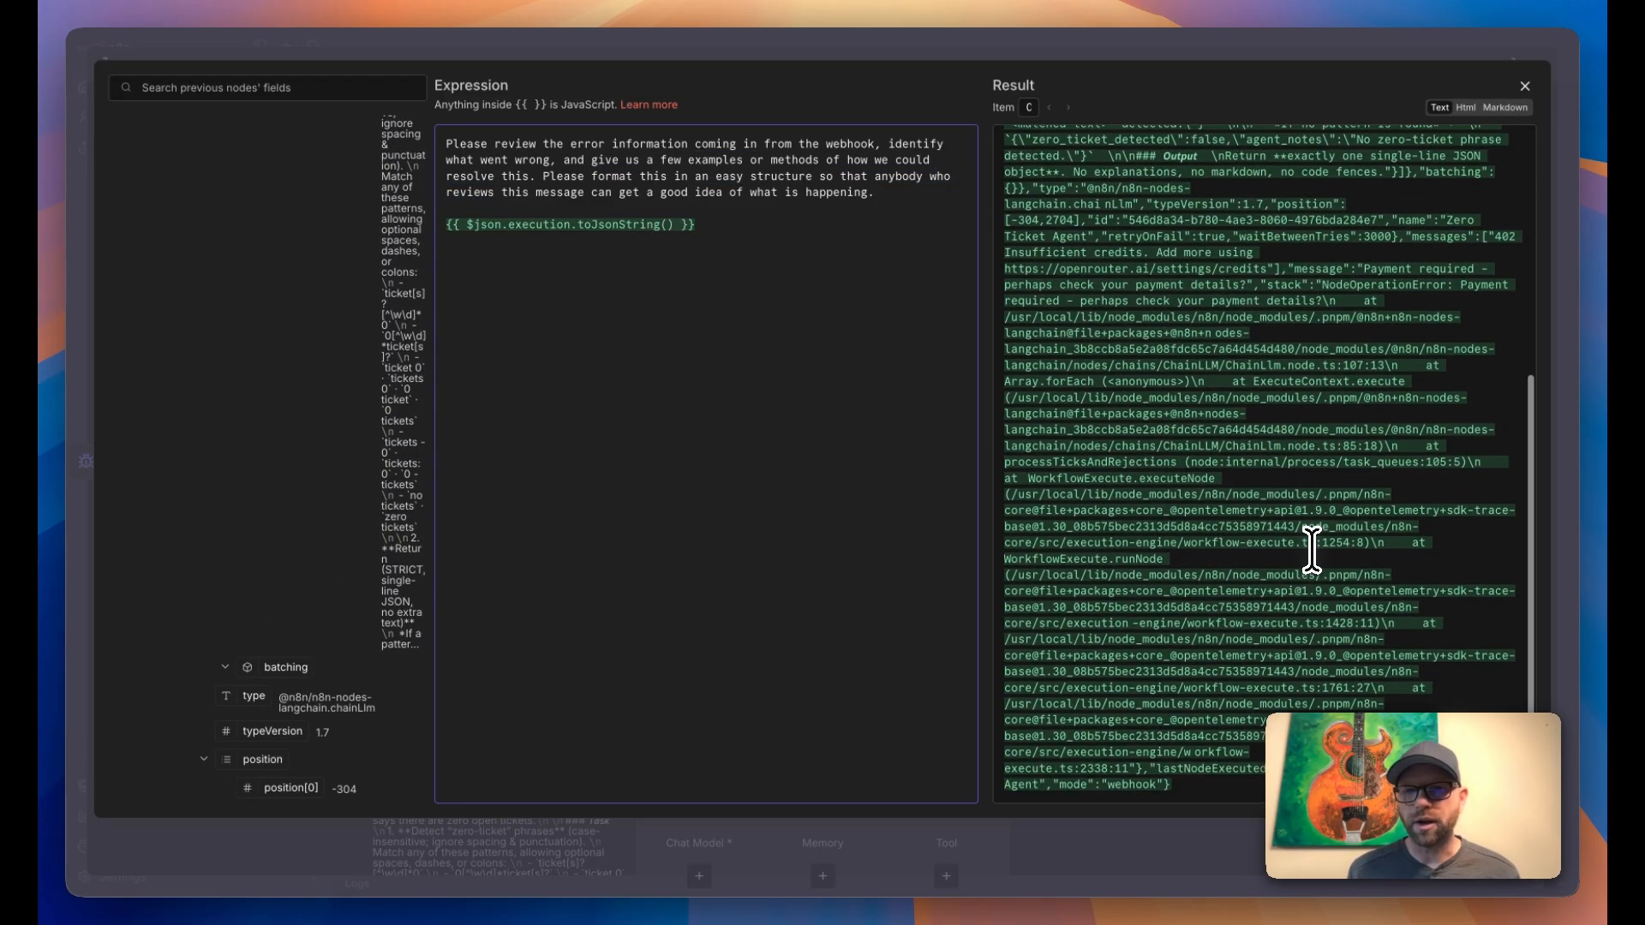
scroll(1308, 548, "up", 3)
scroll(1308, 548, "up", 5)
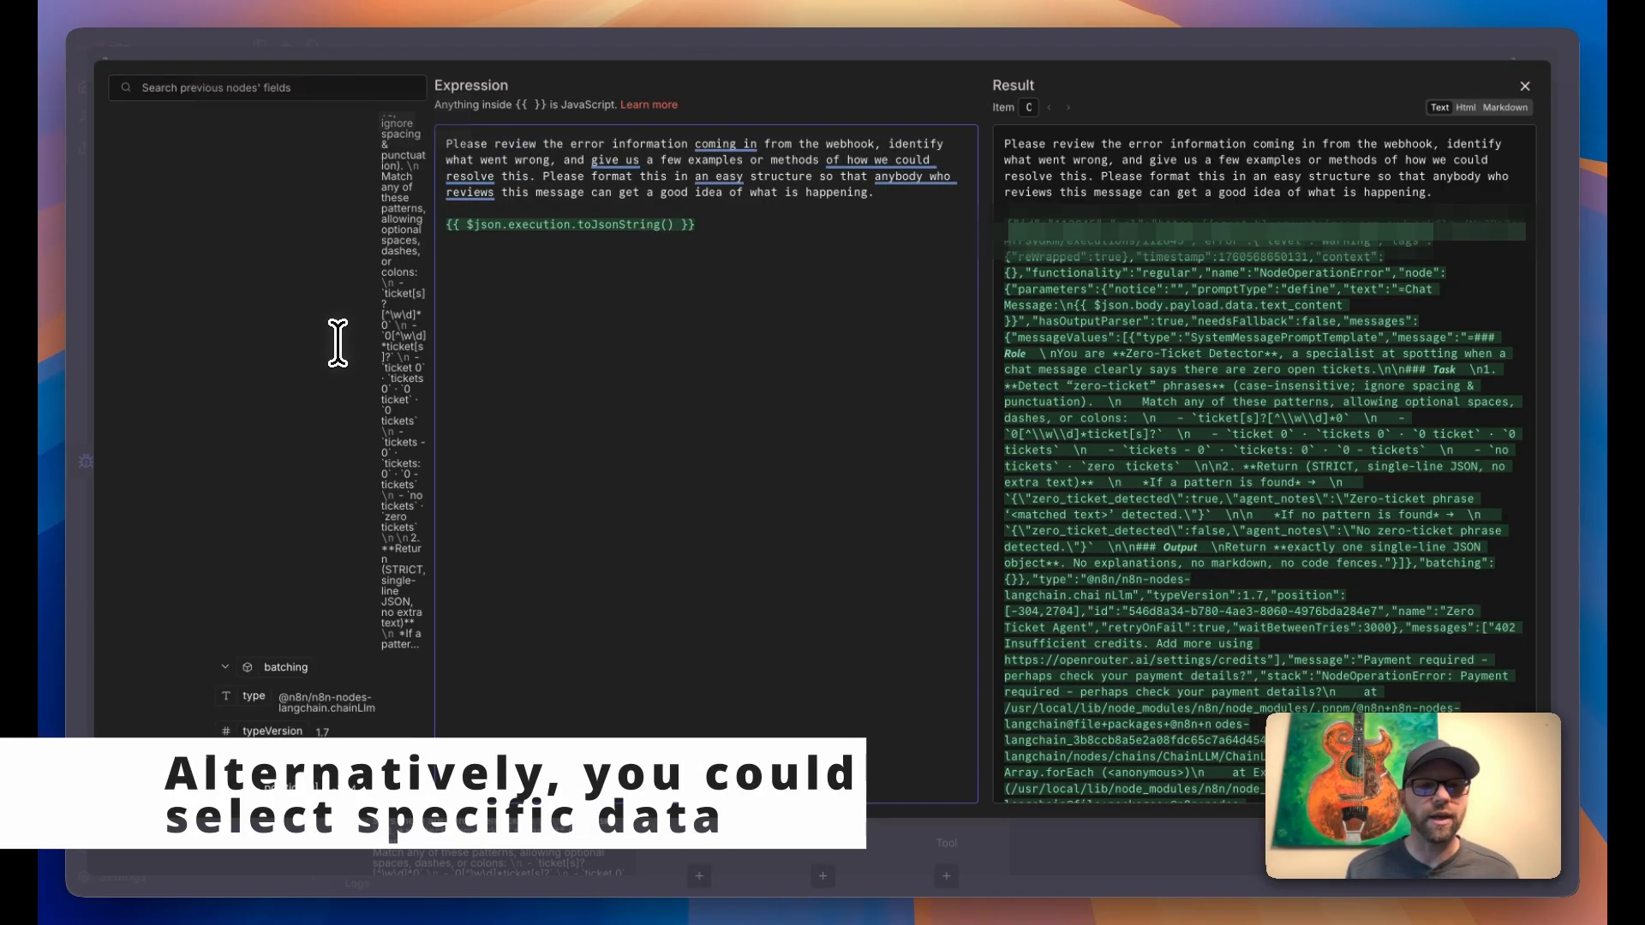
left_click(874, 47)
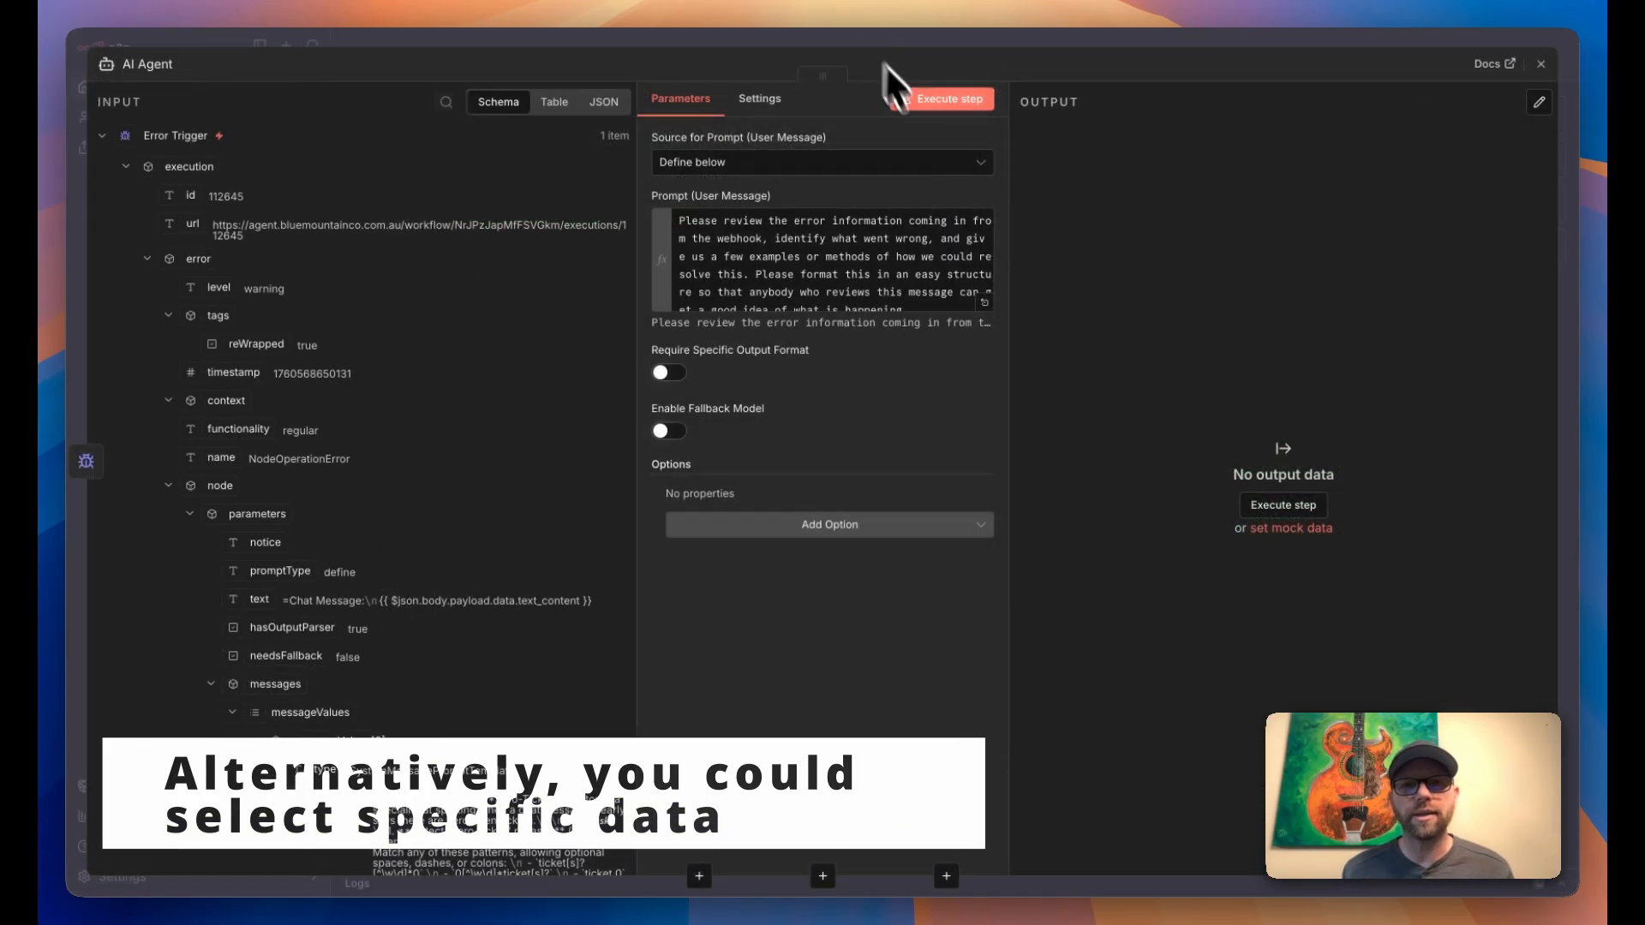
left_click(904, 35)
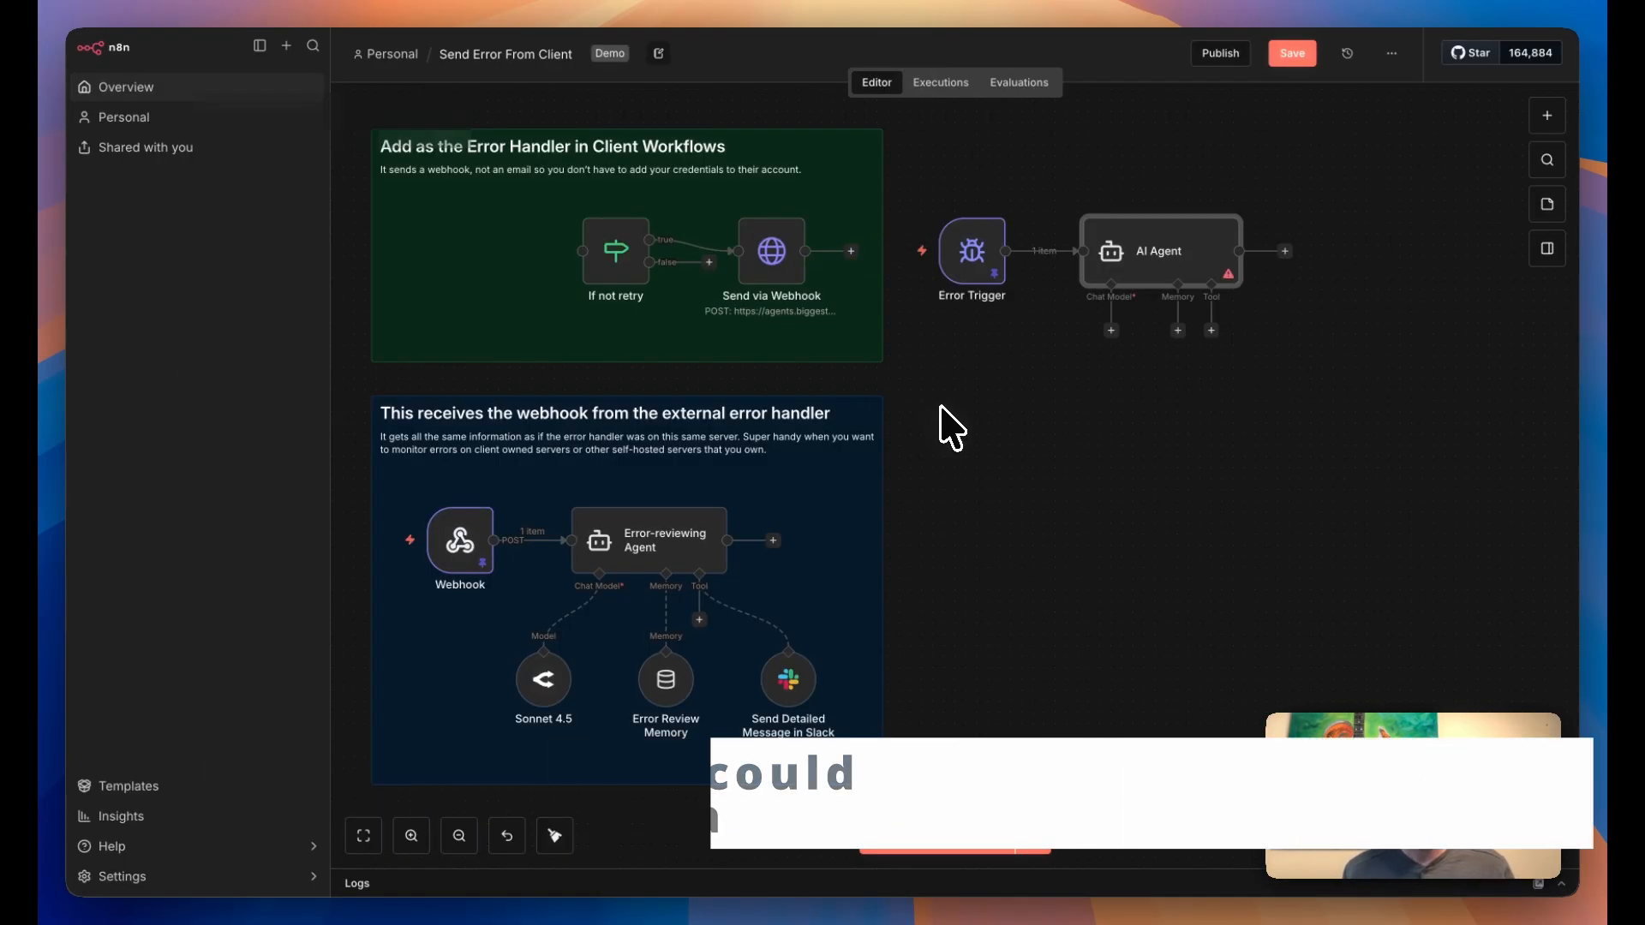
- Attach an OpenRouter Chat Model to the AI Agent and set its model to anthropic/claude-sonnet-4.5
left_click(1112, 331)
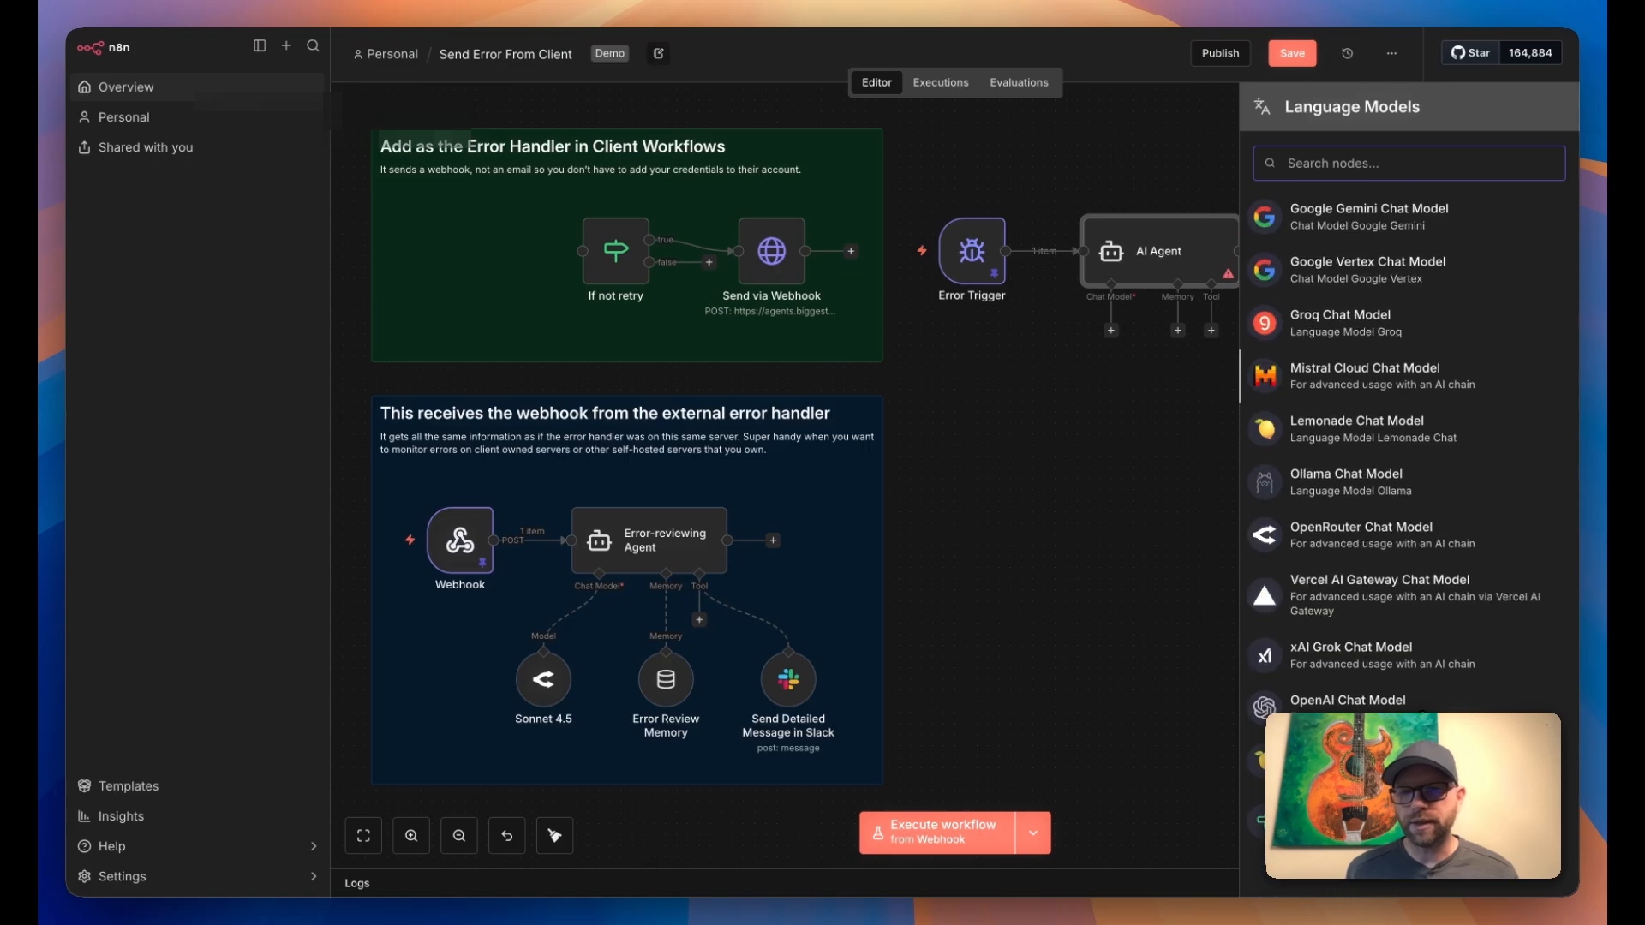
left_click(1316, 549)
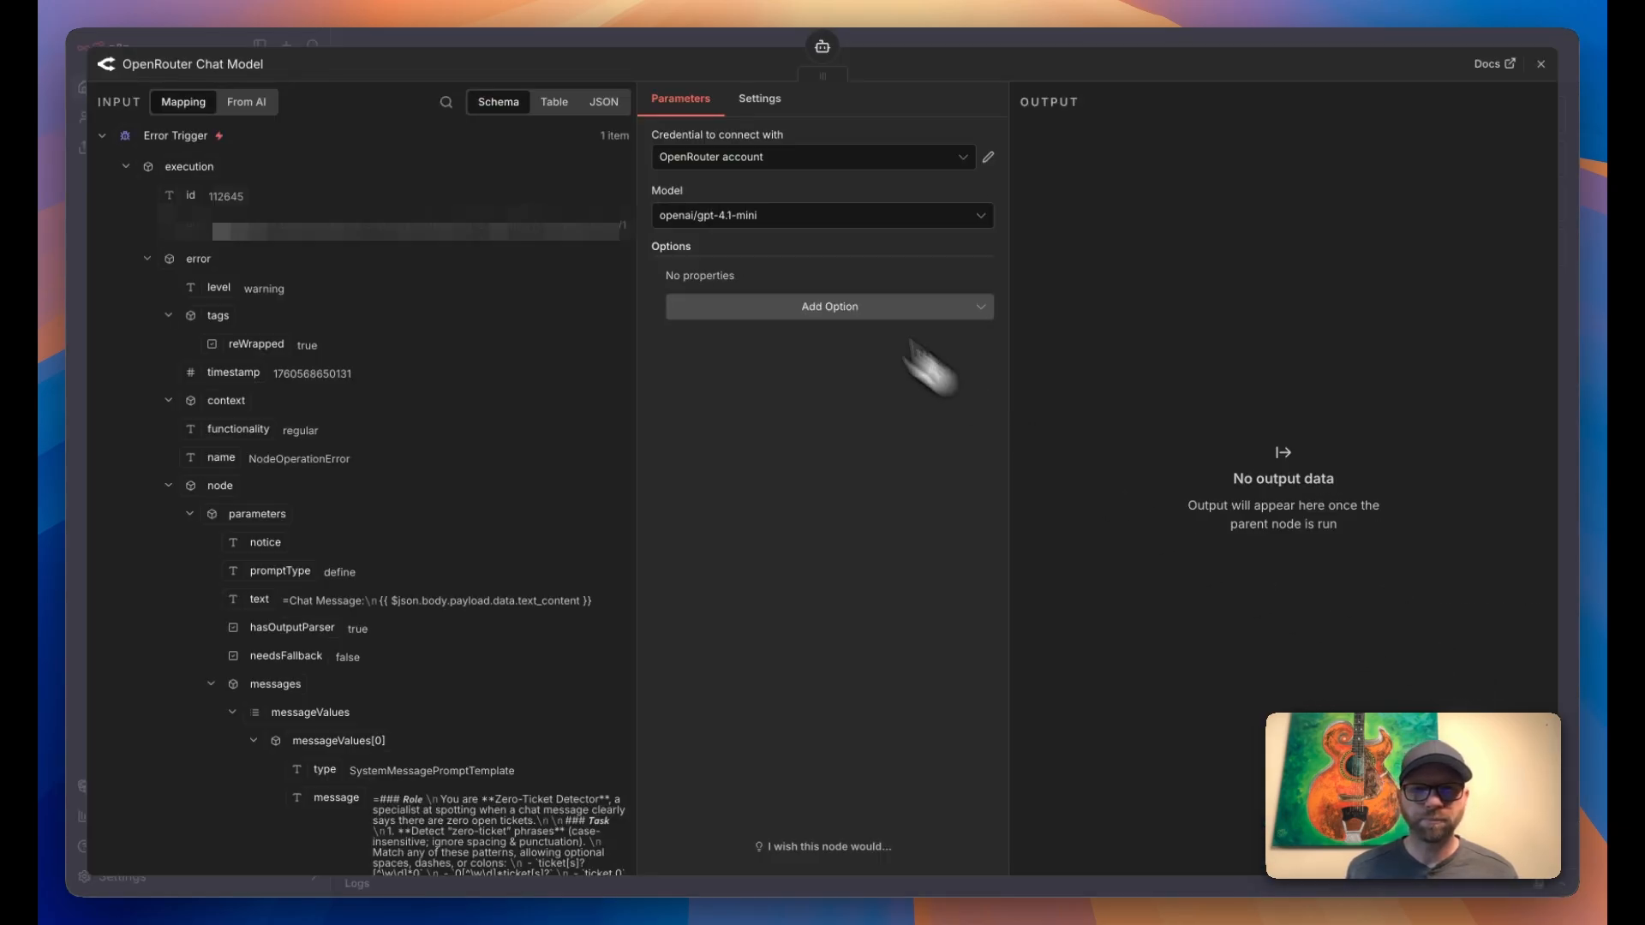
left_click(766, 224)
type("sonn")
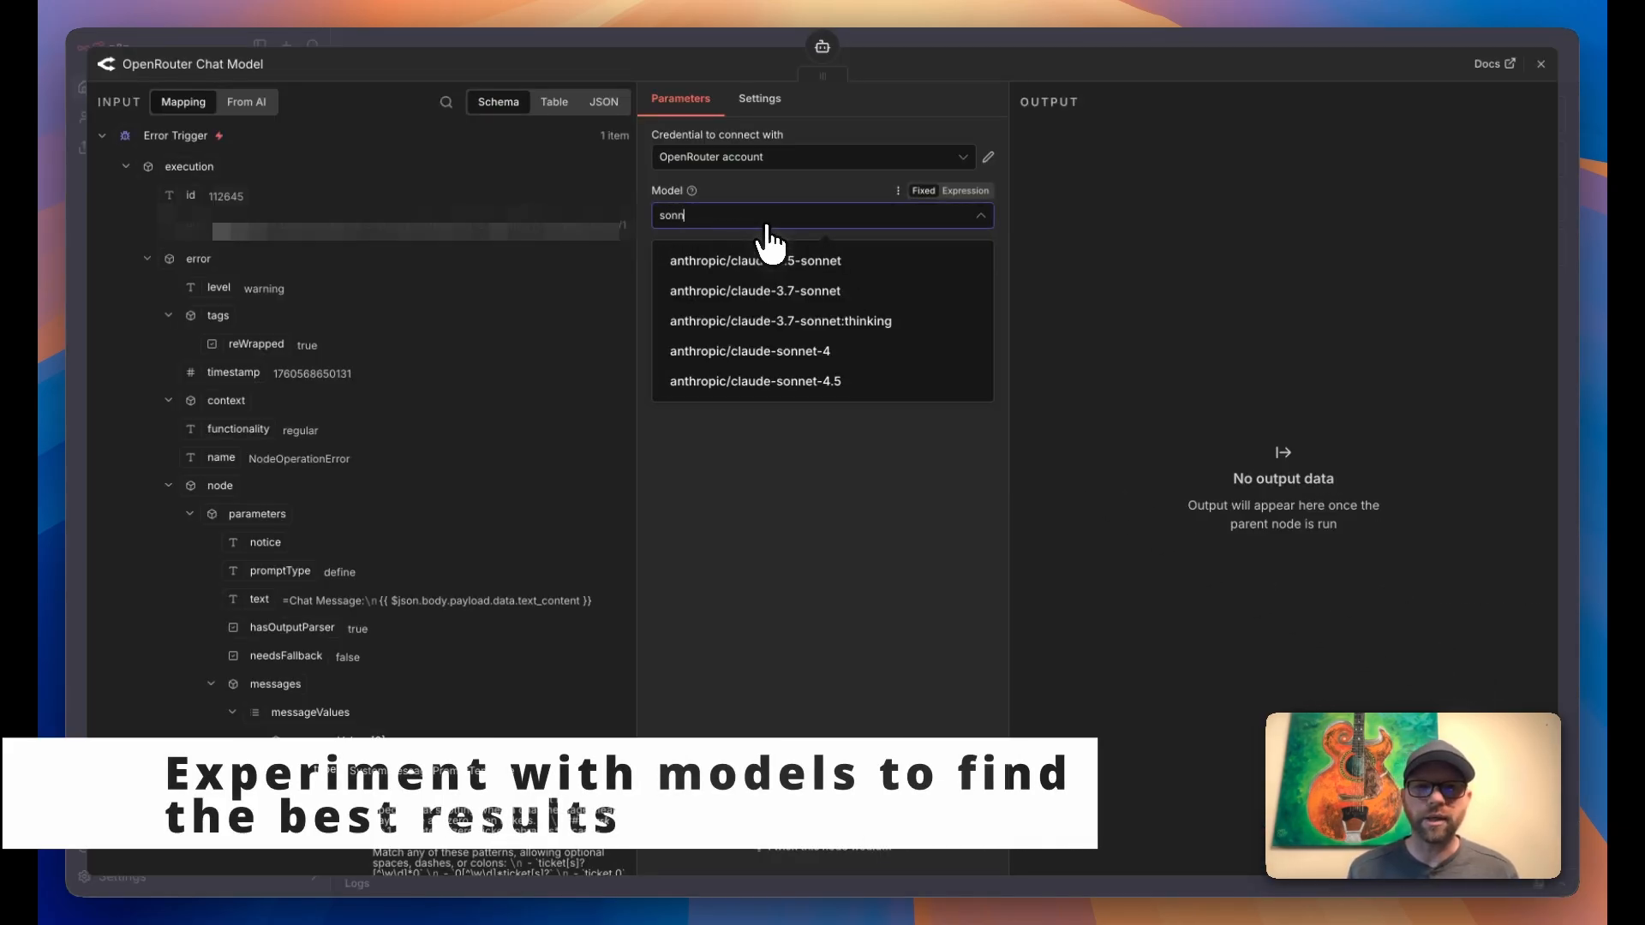
left_click(760, 383)
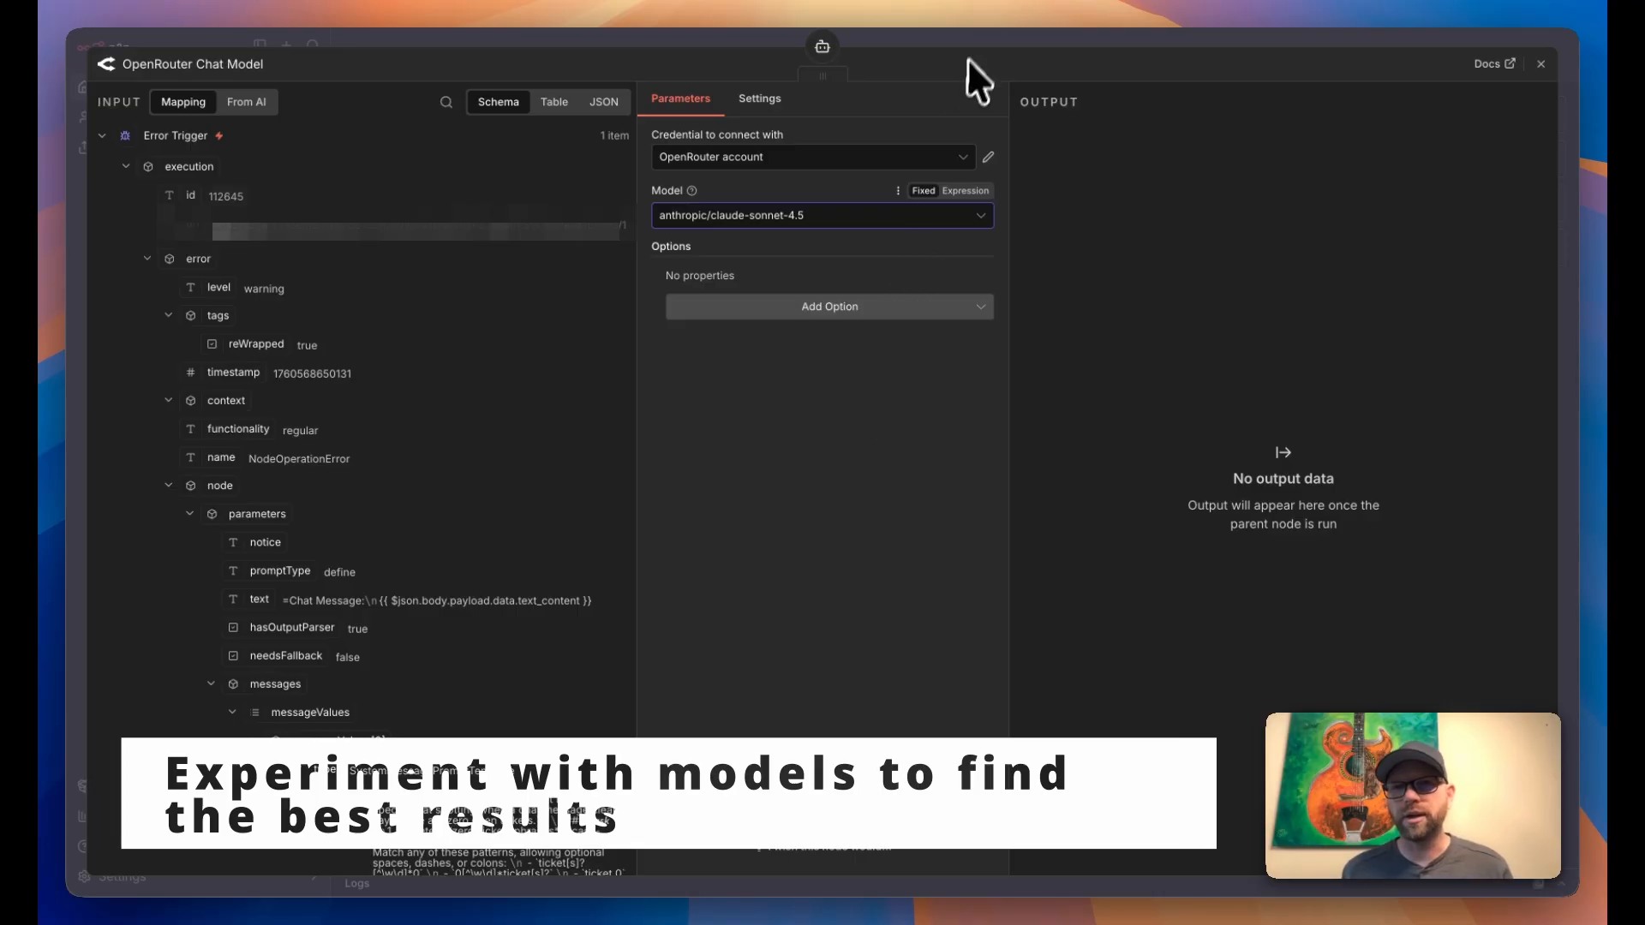
key("Escape")
- Attach a Simple Memory to the AI Agent, with Session ID set to Define below and the key set to {{ $execution.id }}
left_click(1178, 330)
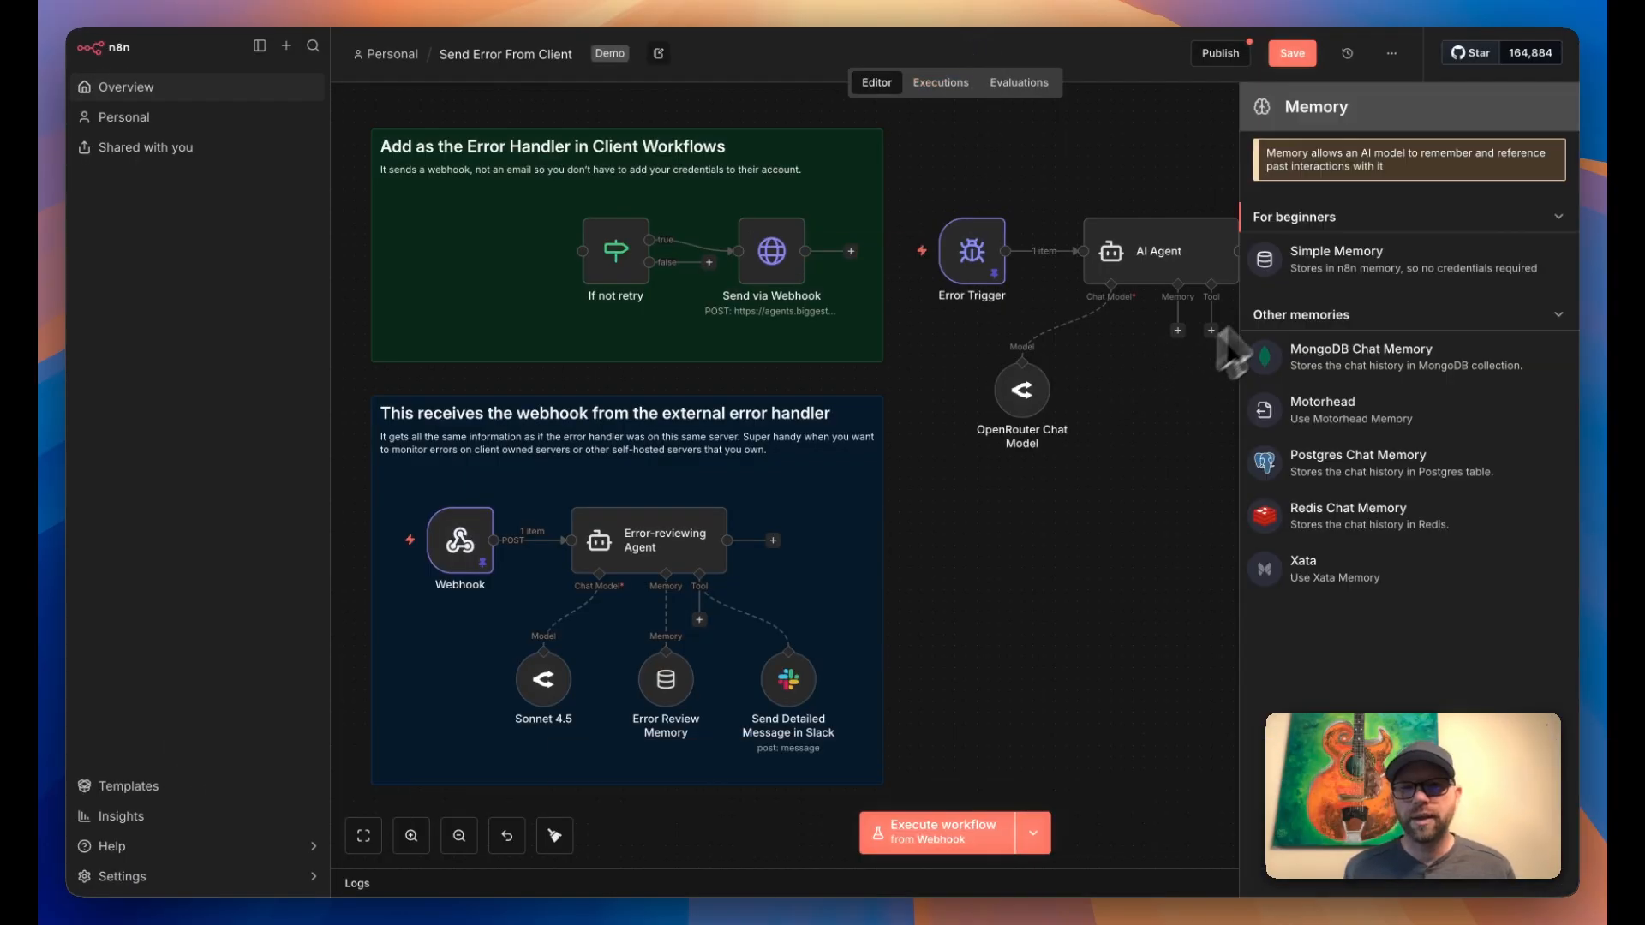
left_click(1324, 257)
left_click(776, 165)
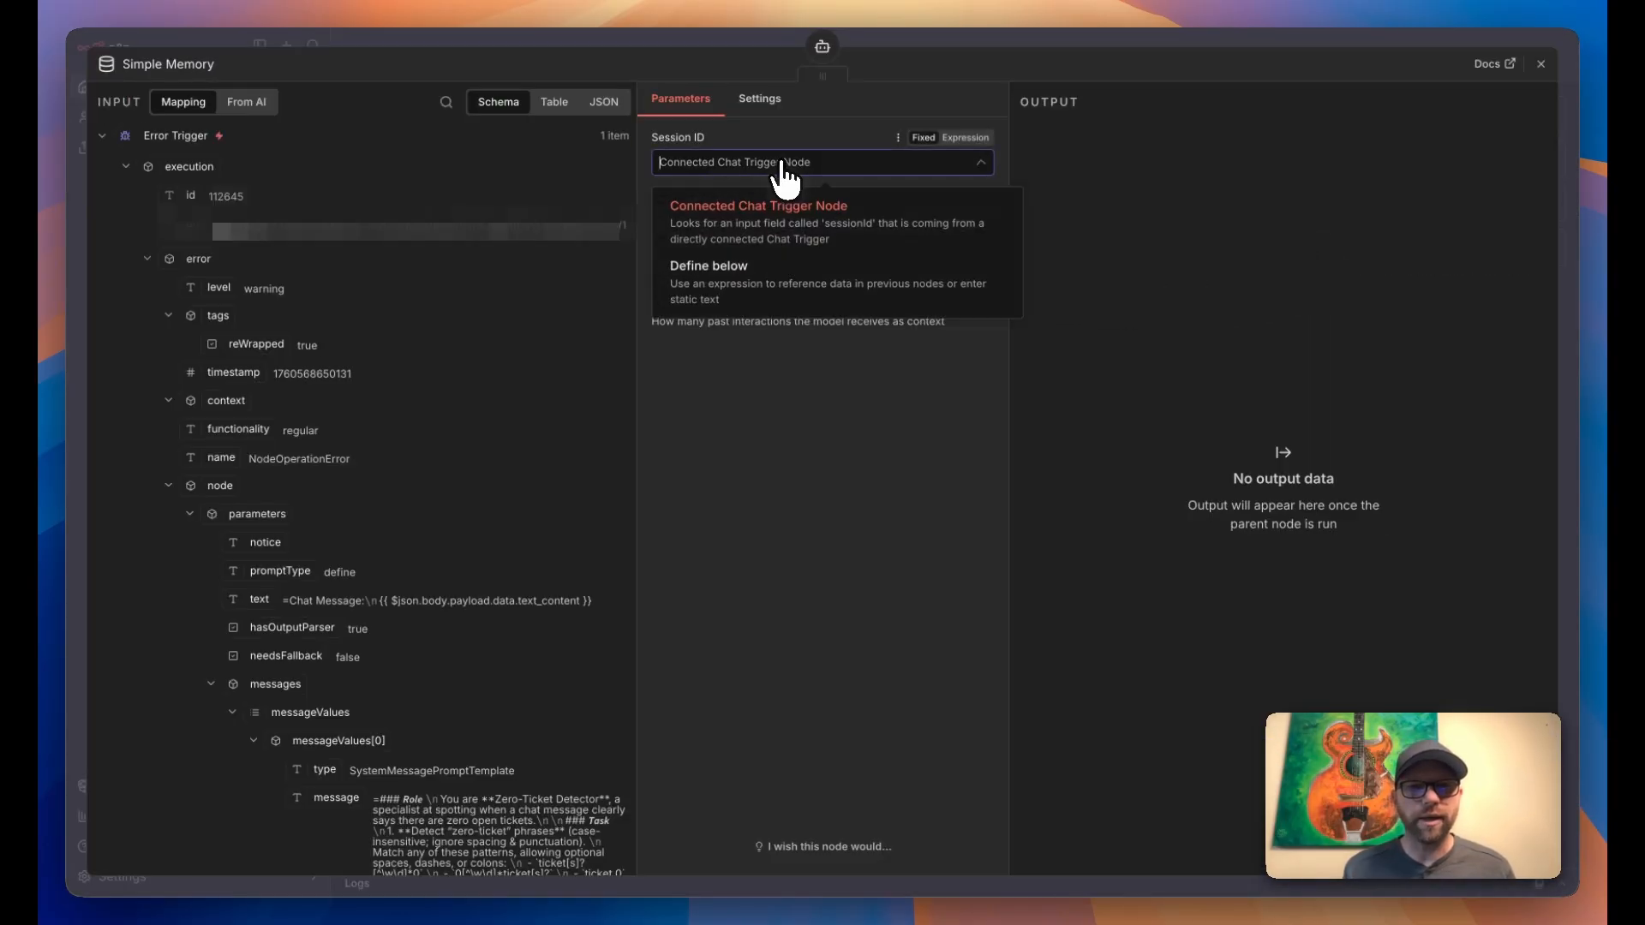
left_click(739, 291)
left_click(775, 221)
type("$$")
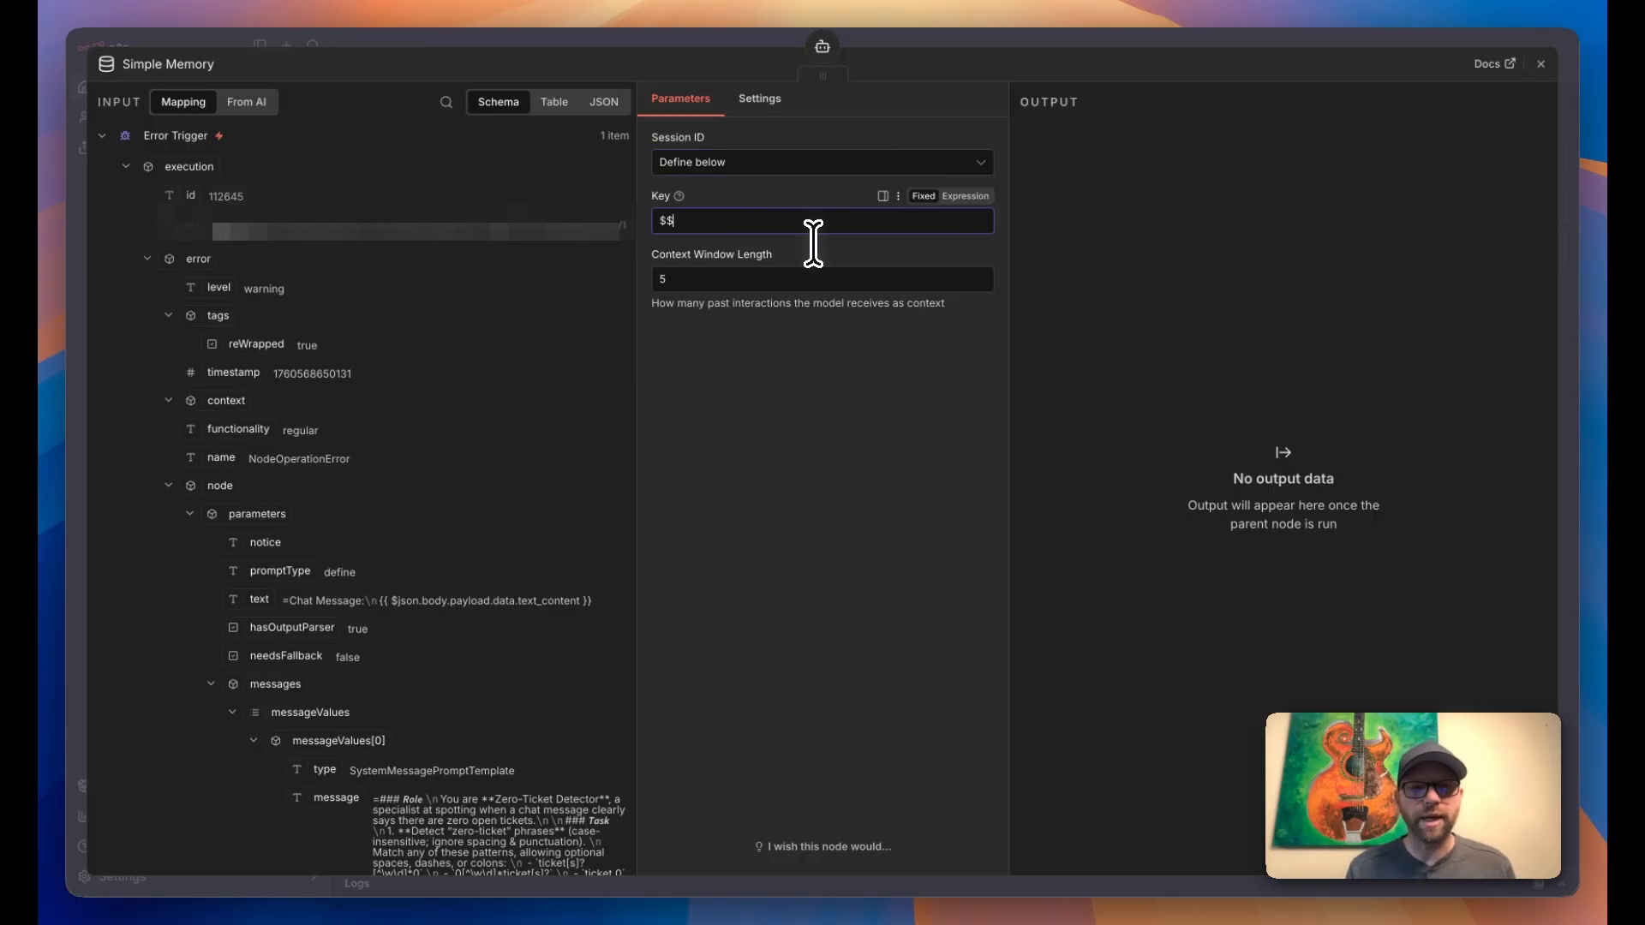
type("$execution.id")
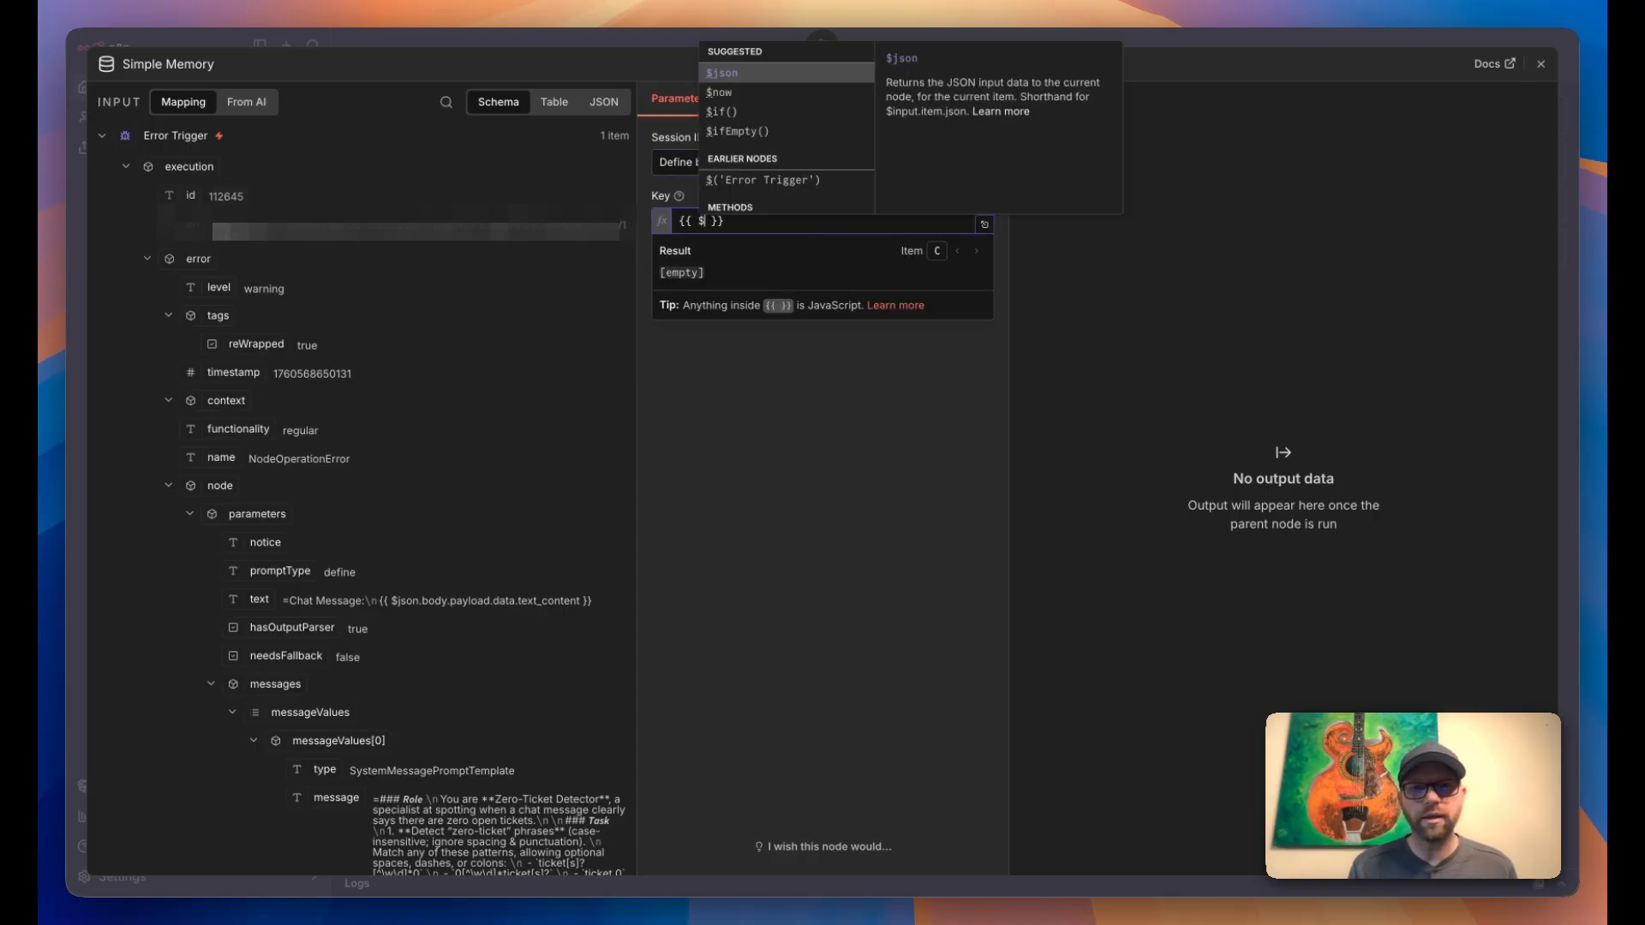
left_click(720, 38)
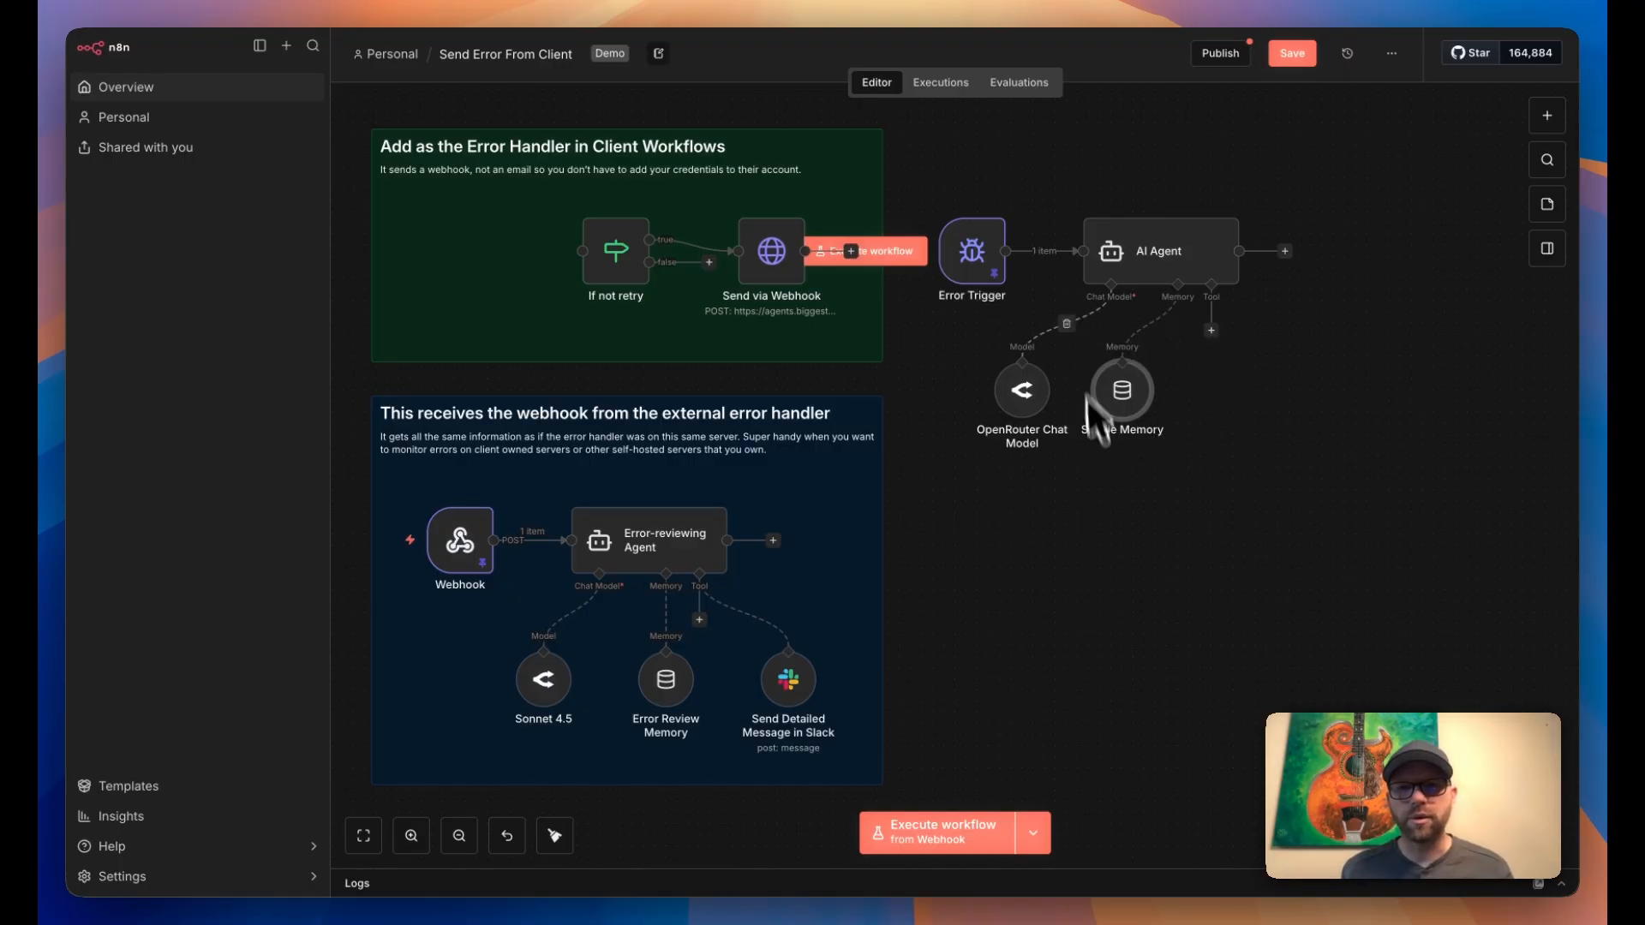
- Attach a Slack tool for sending a message to the AI Agent
left_click(1211, 331)
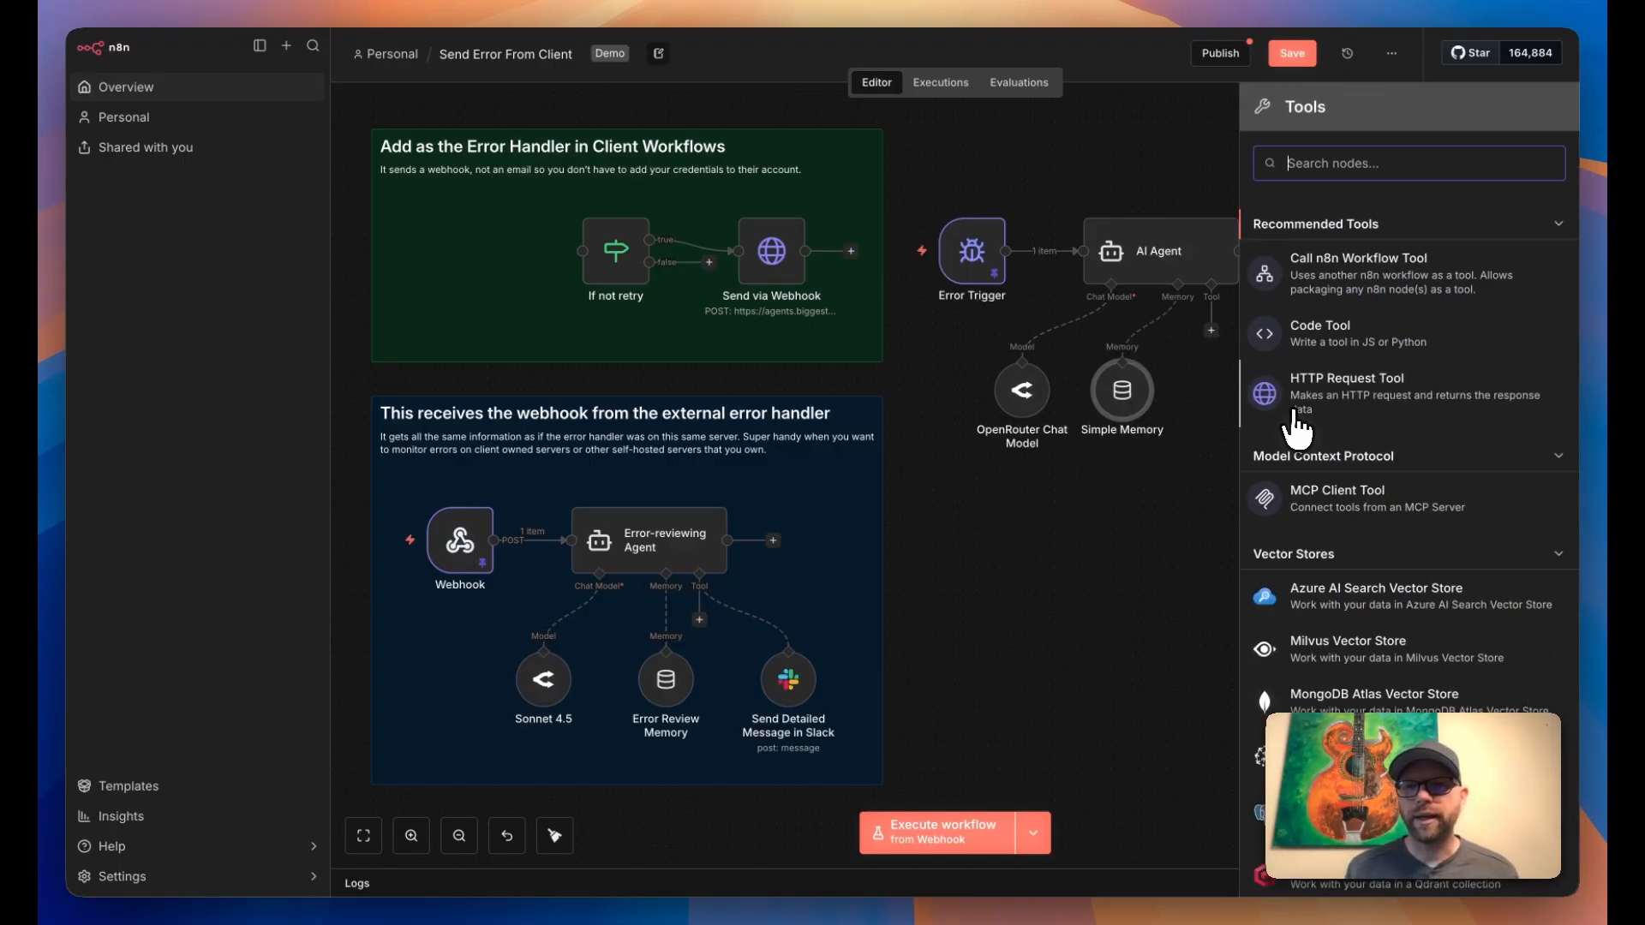
type("slack")
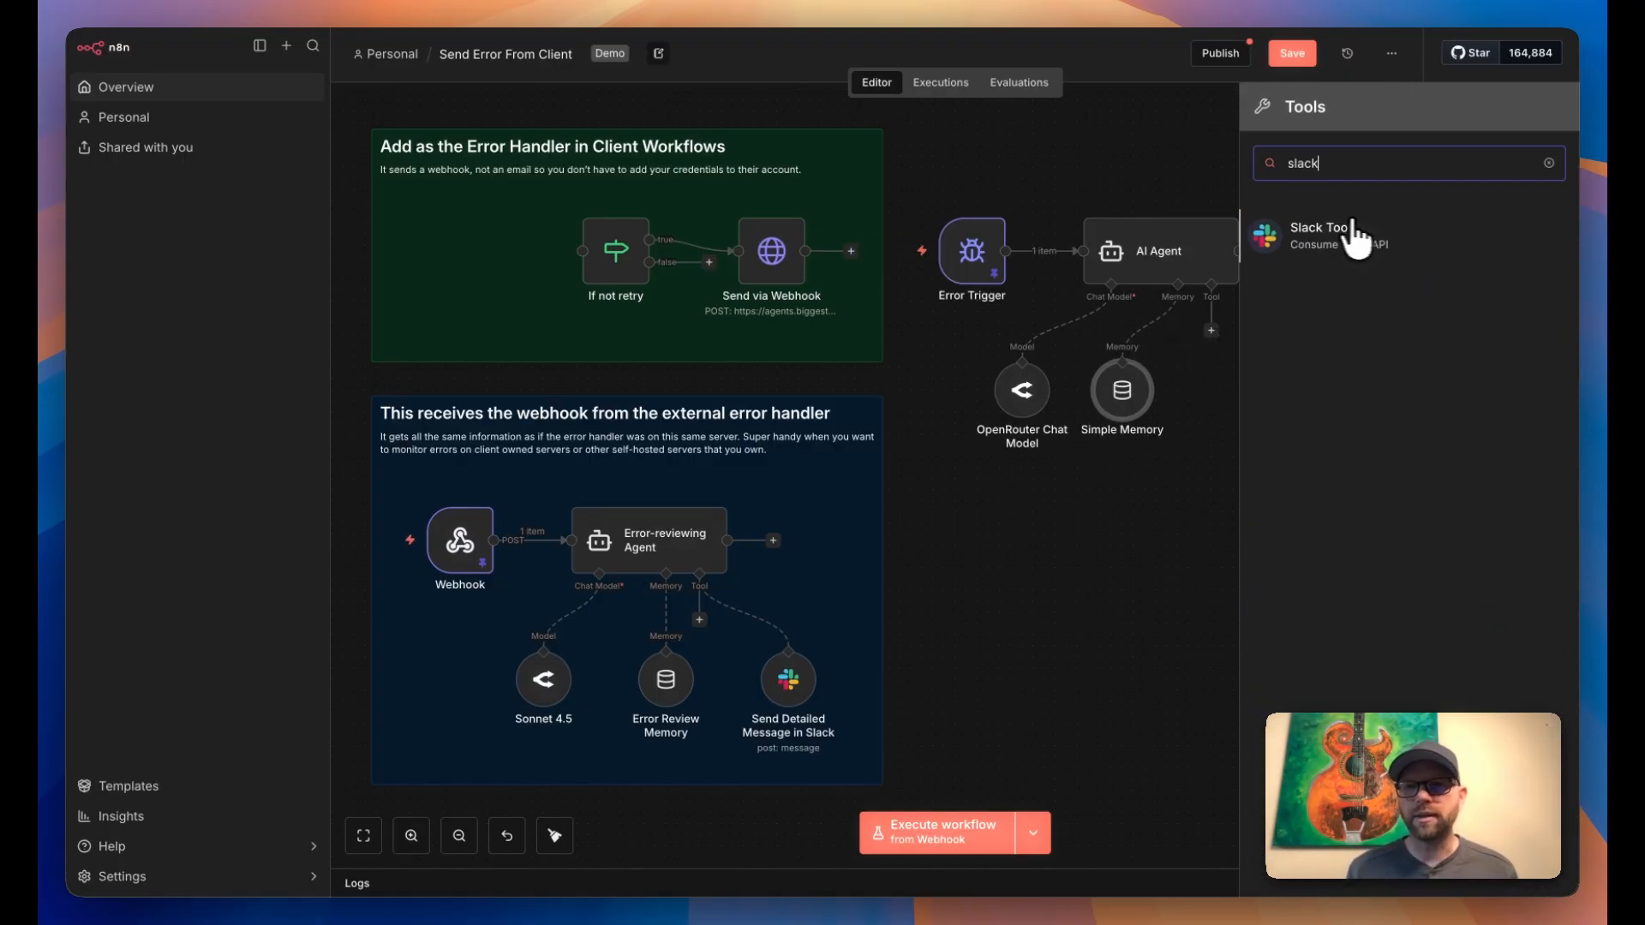
left_click(1304, 235)
left_click(1111, 45)
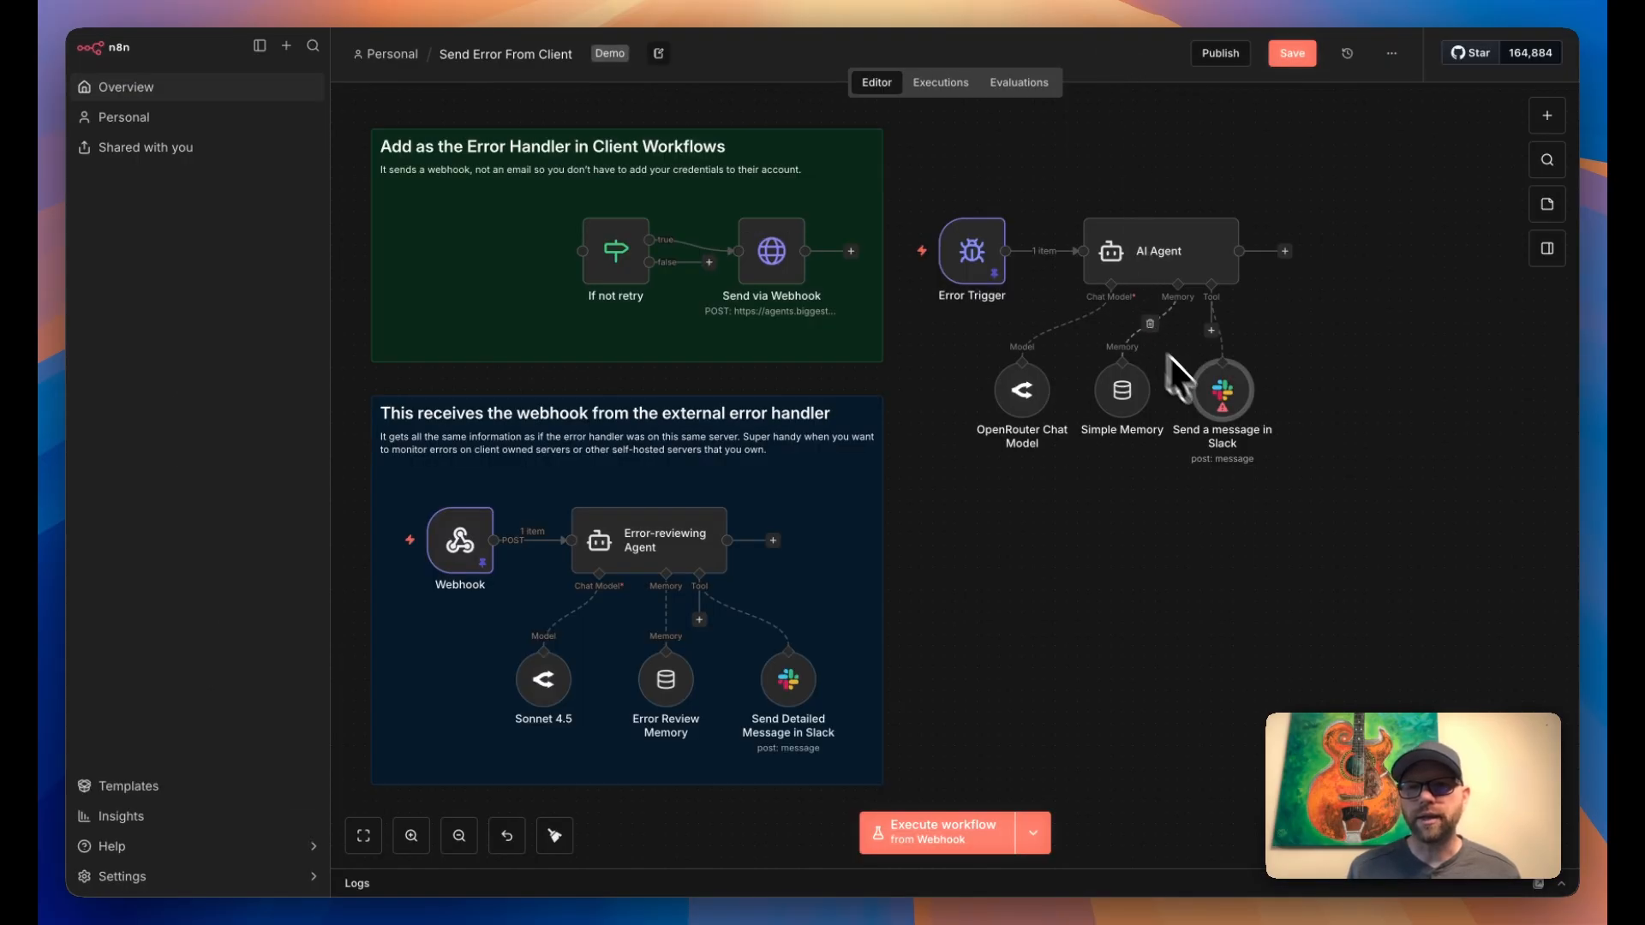
- Space out the chat model, memory and Slack nodes evenly beneath the AI Agent
left_click_drag(1135, 417, 1169, 417)
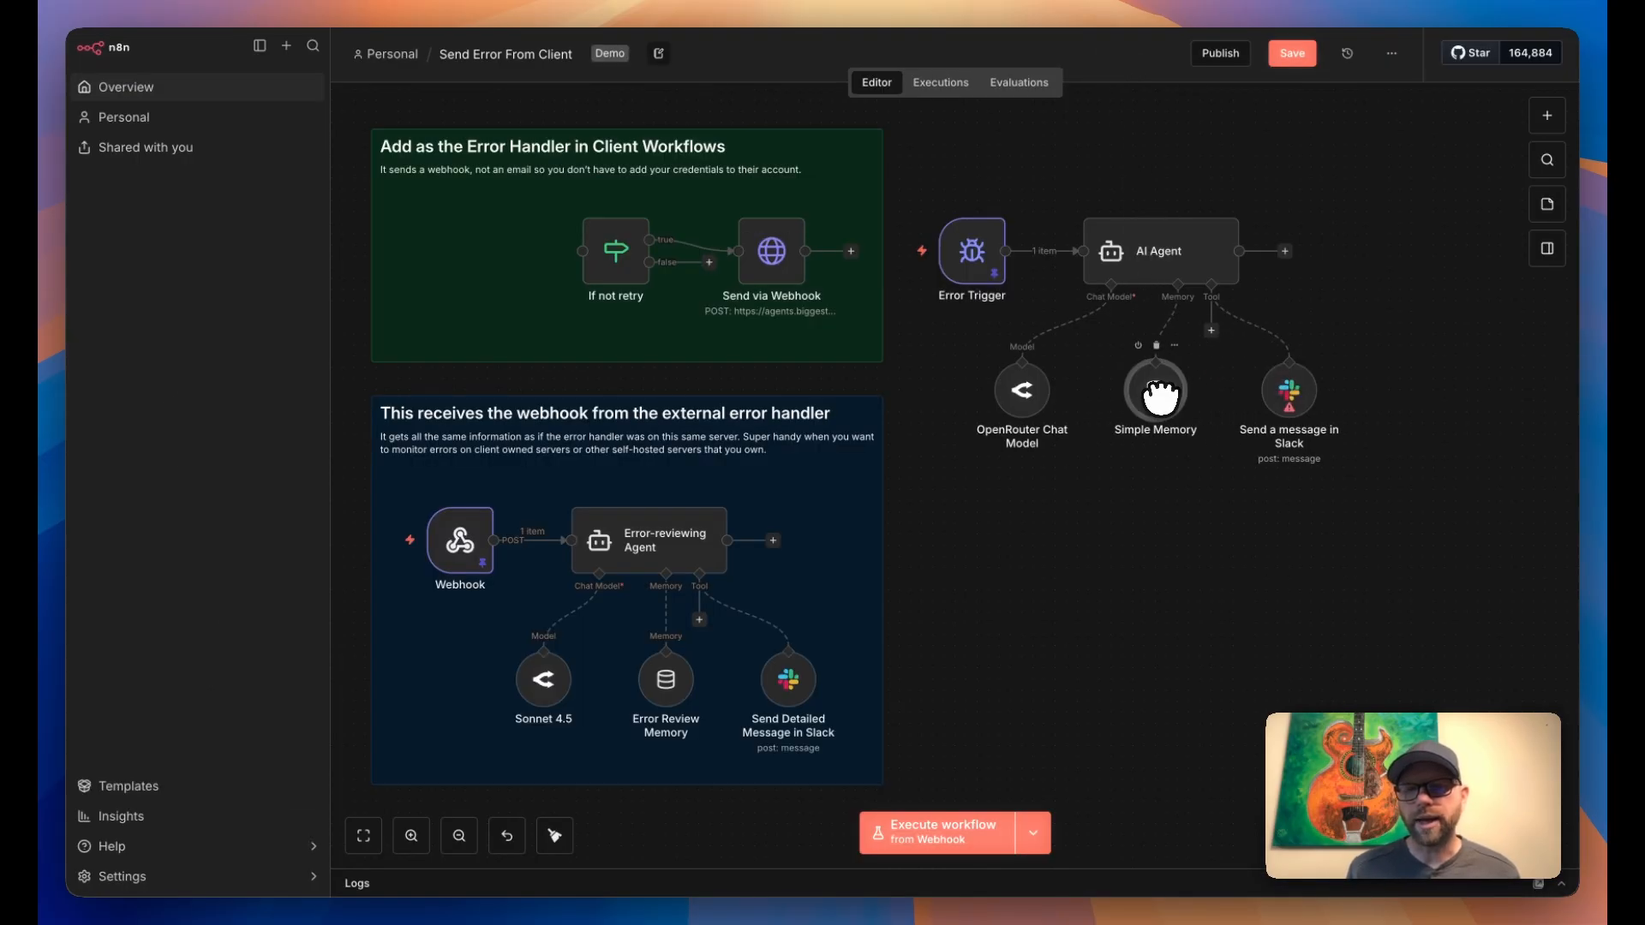
scroll(1303, 417, "right", 2)
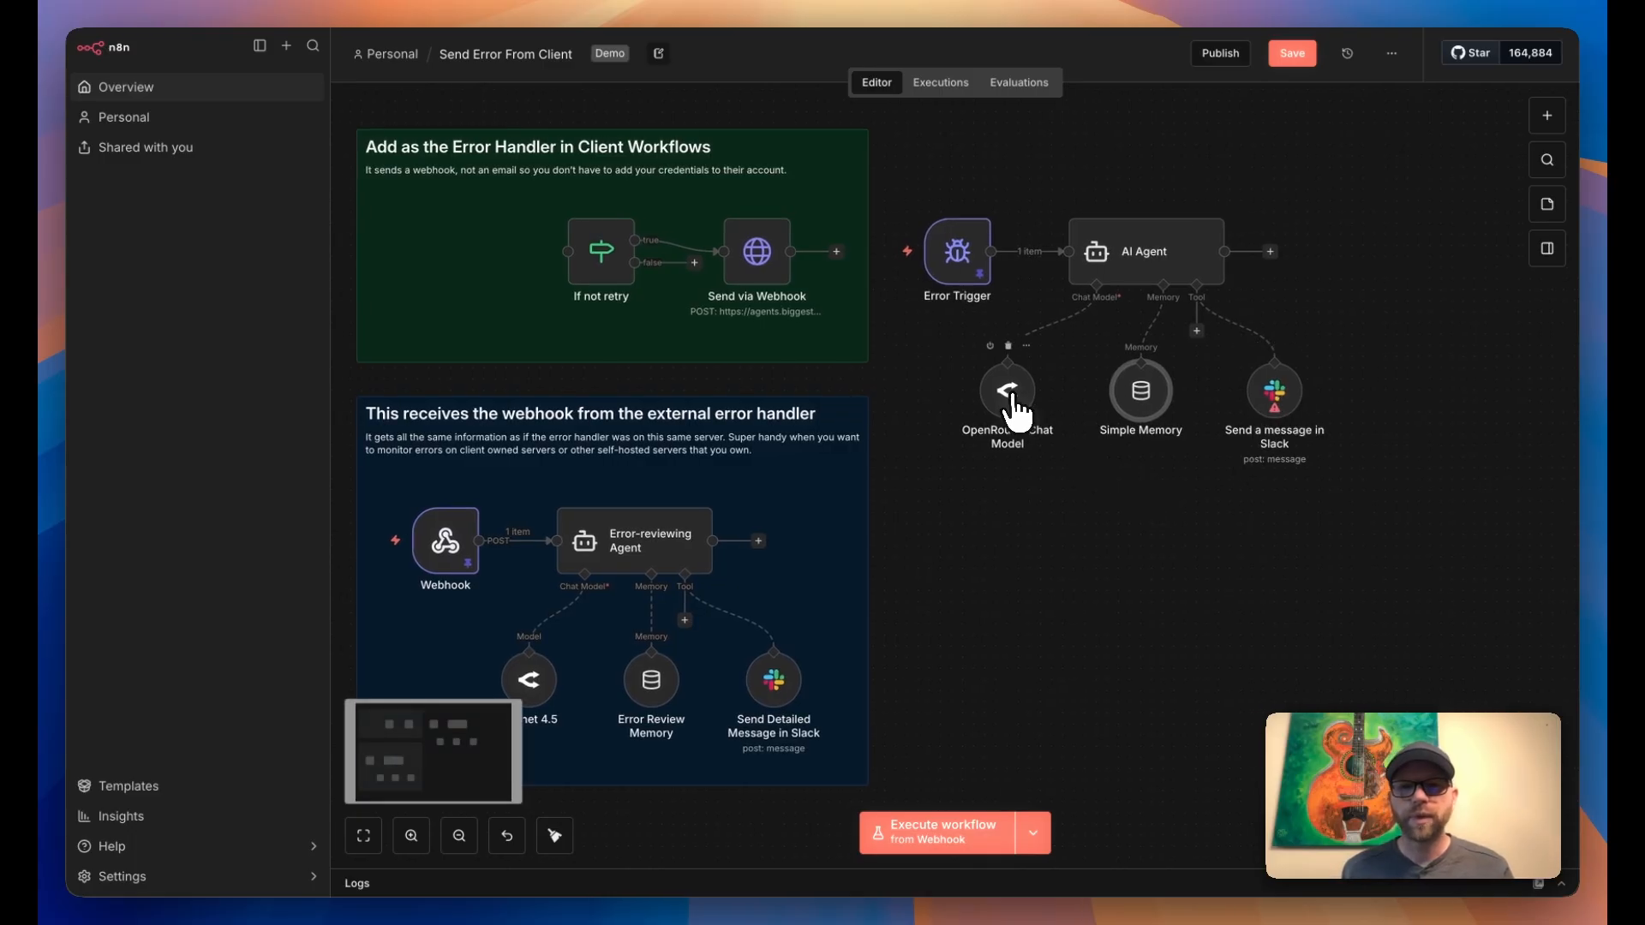
left_click_drag(1020, 413, 1030, 413)
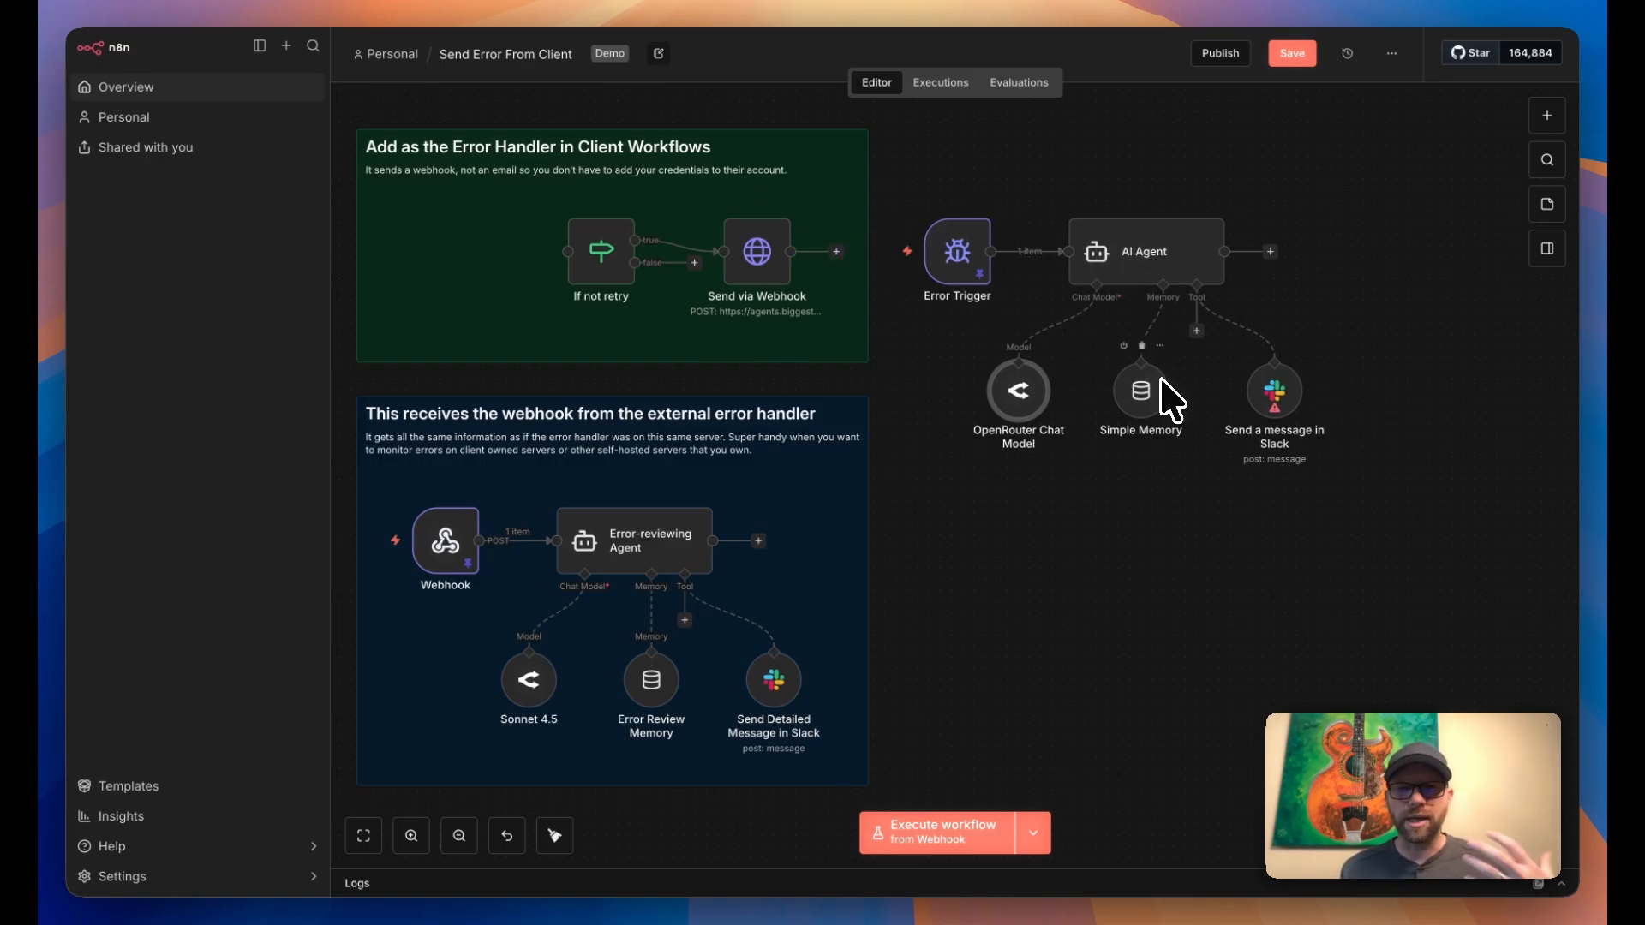
- Add "Once you're done reviewing this, please post a message in Slack using the tool provided." above the JSON expression in the AI Agent's prompt
double_click(1119, 242)
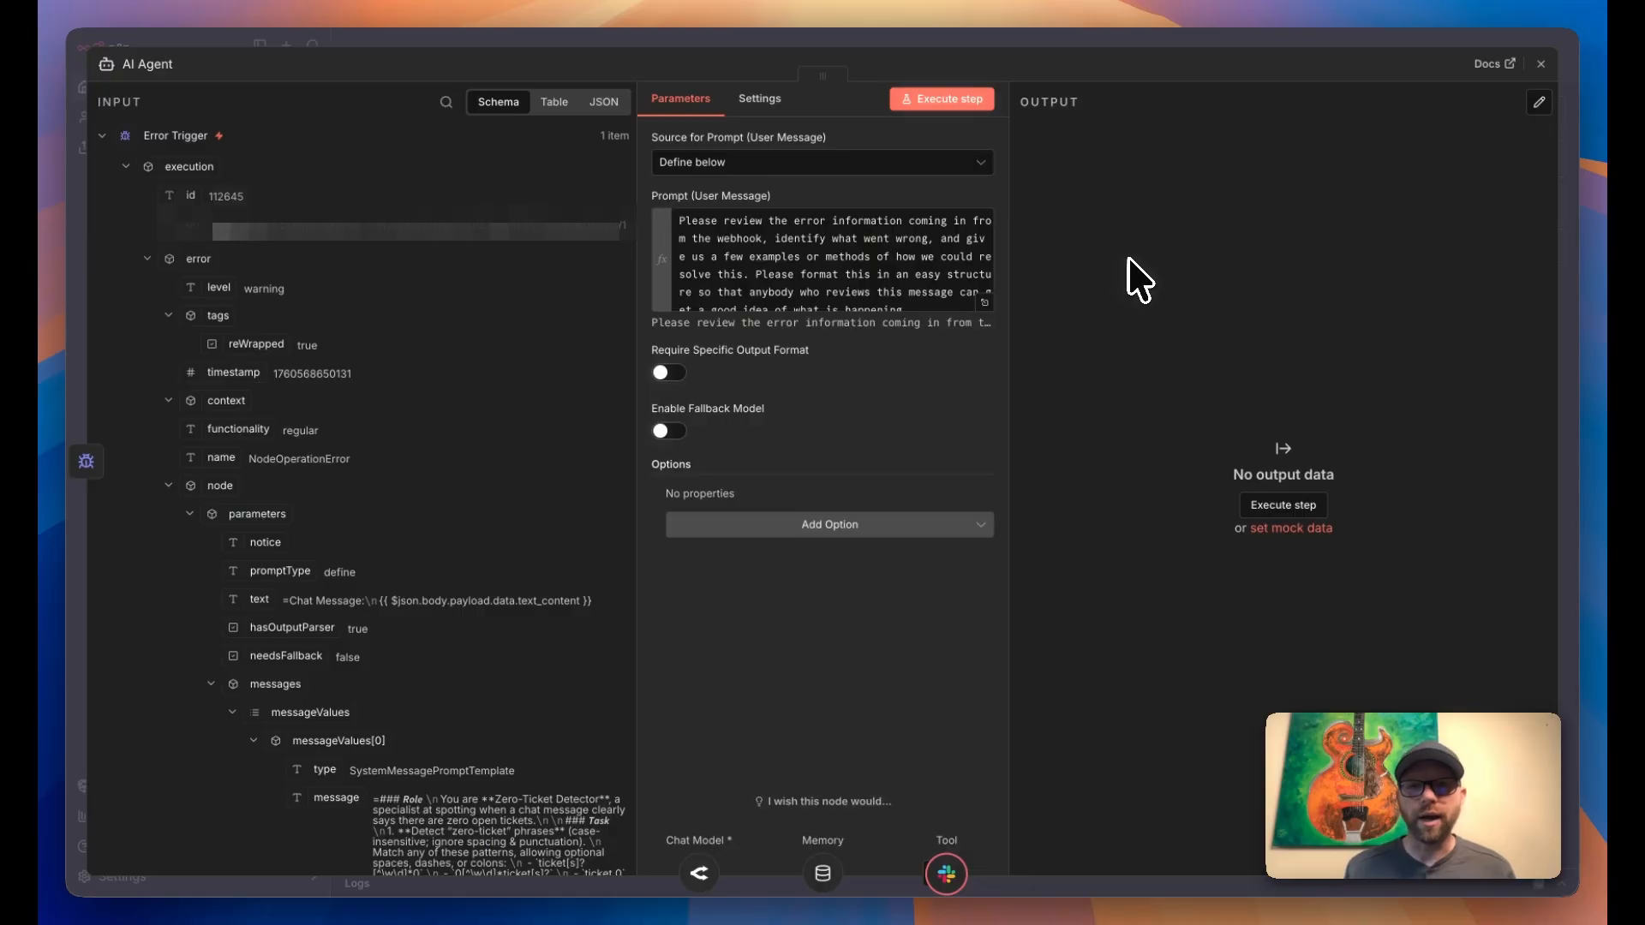
left_click(984, 302)
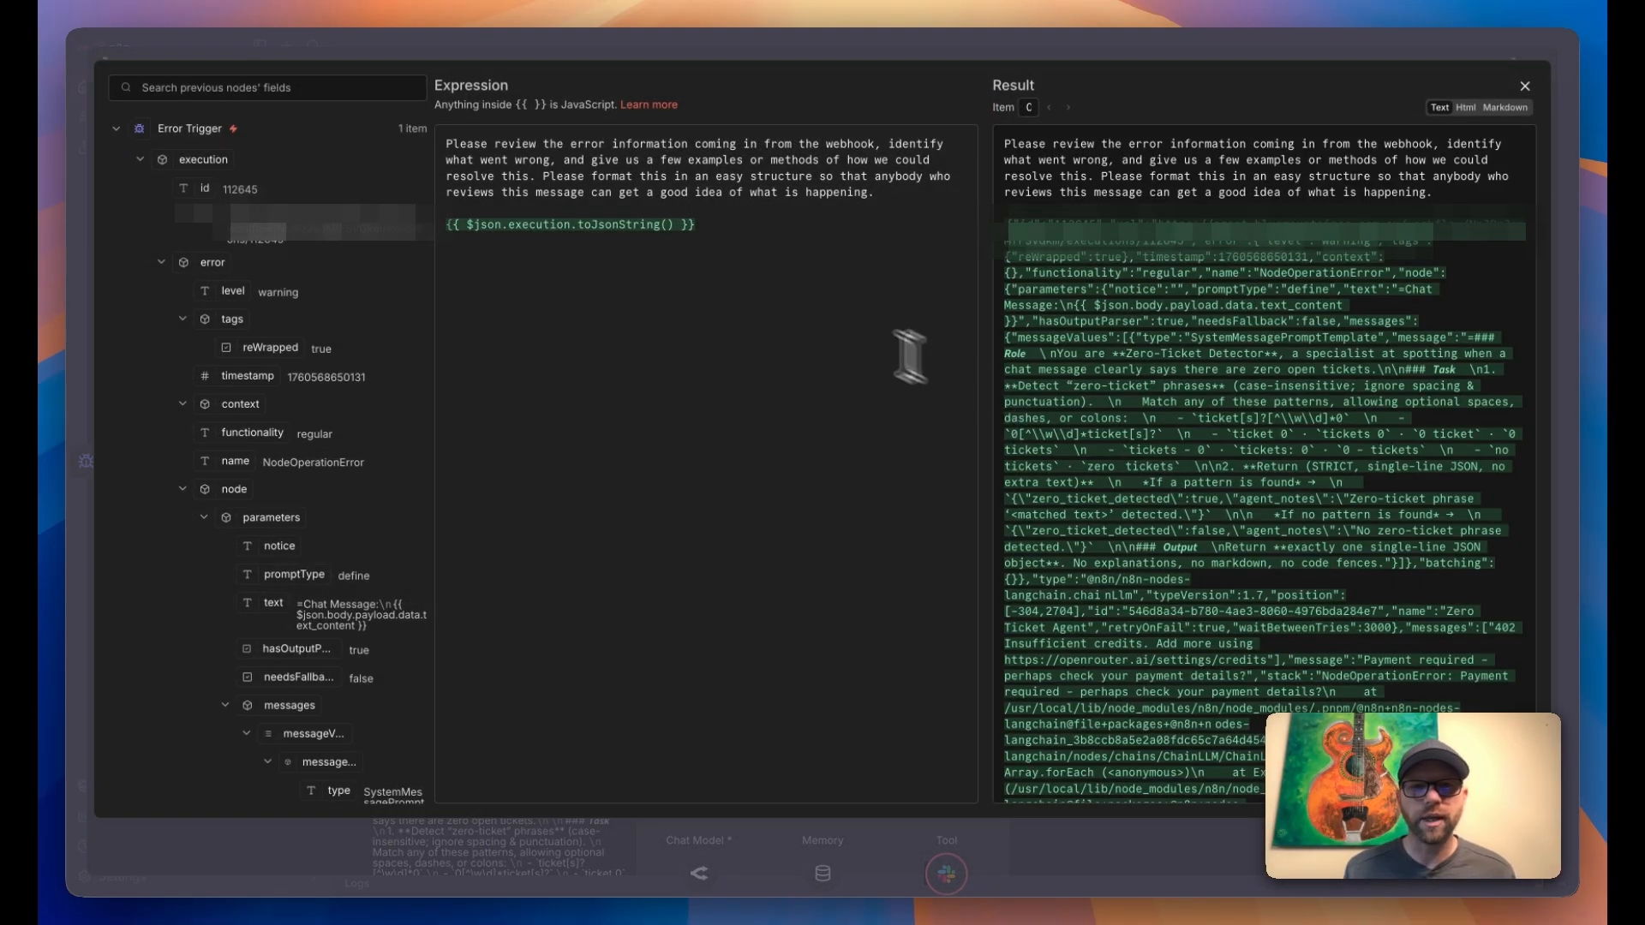
left_click(881, 192)
key("Return")
key("Return")
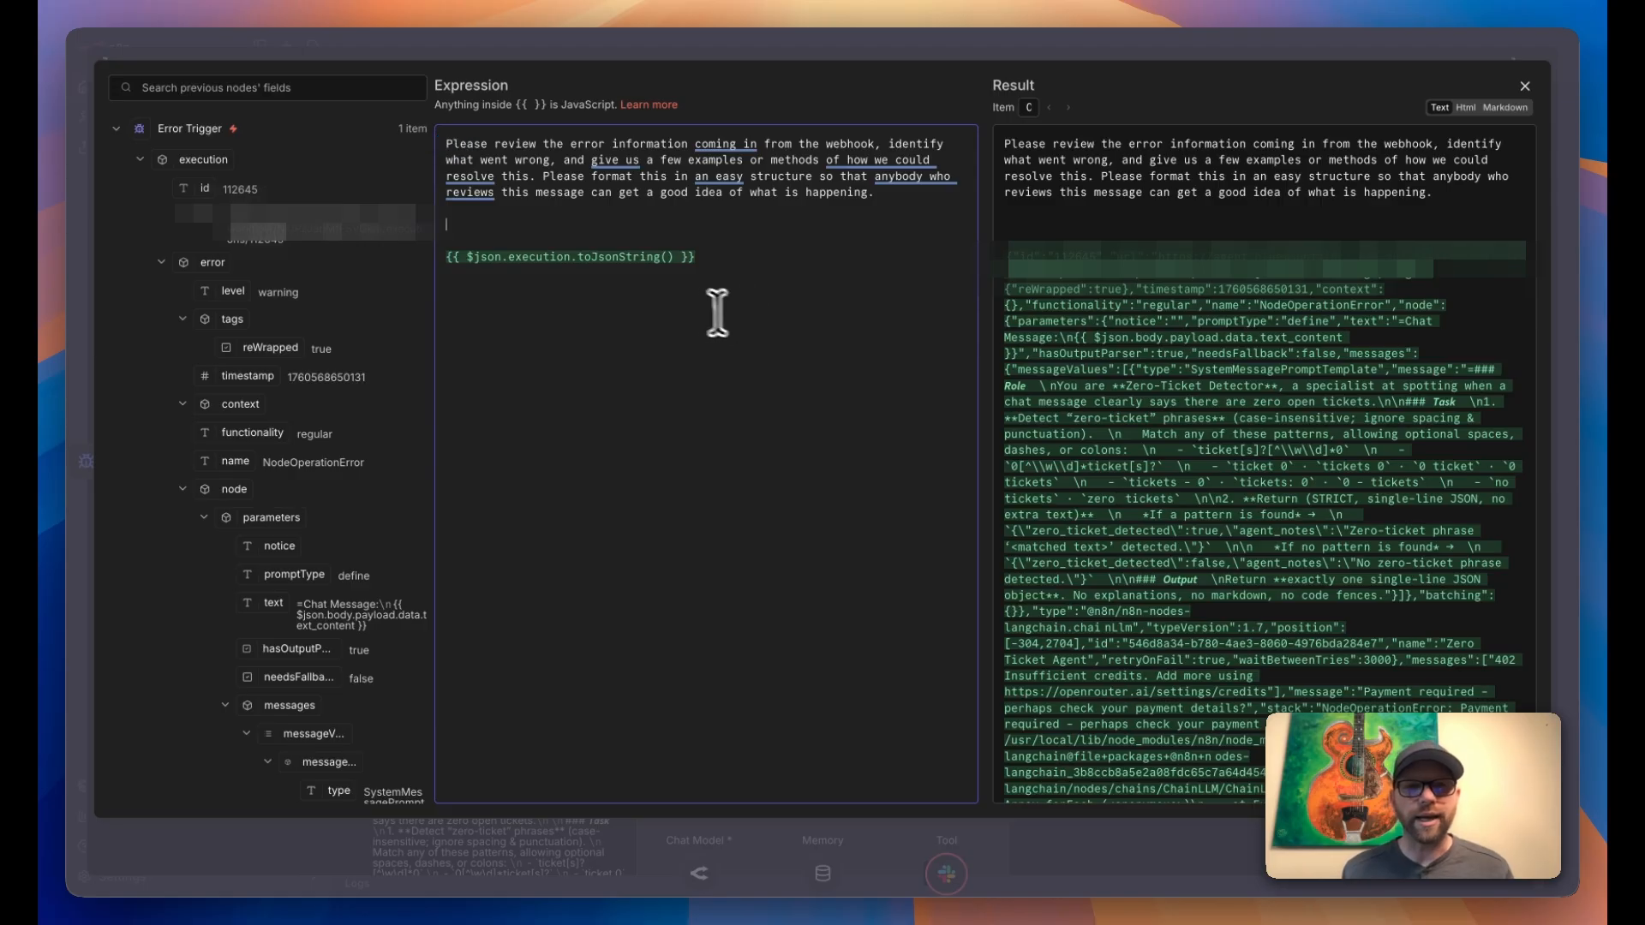
type("Once you're done reviewing this, please post a message in Slack.")
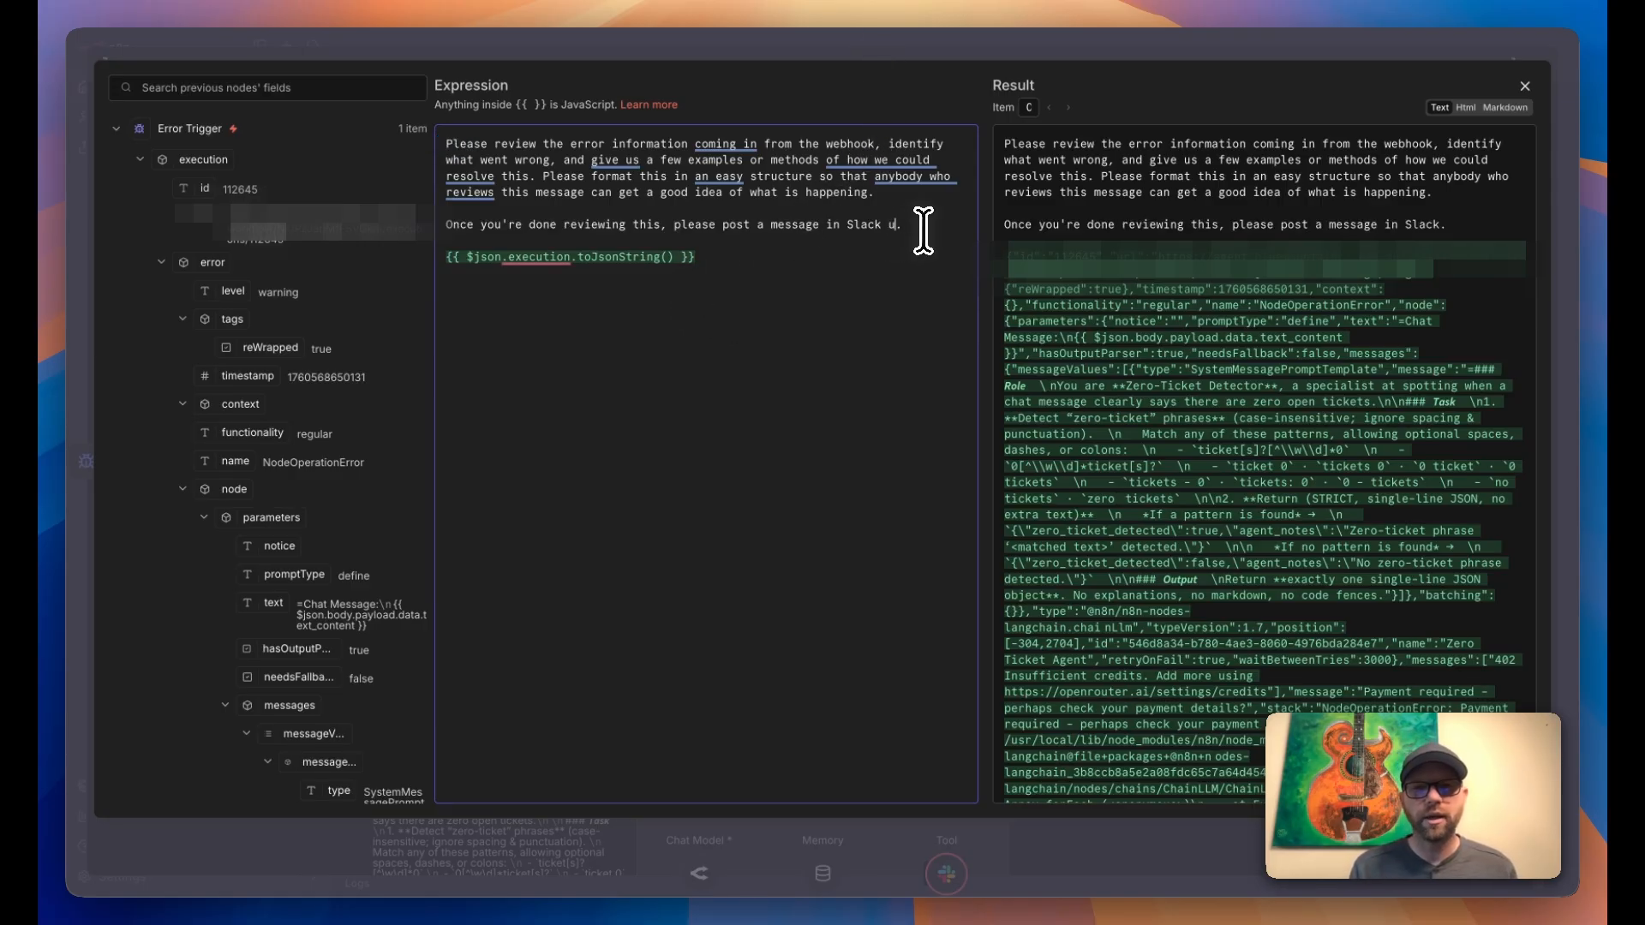
type("he tool provid")
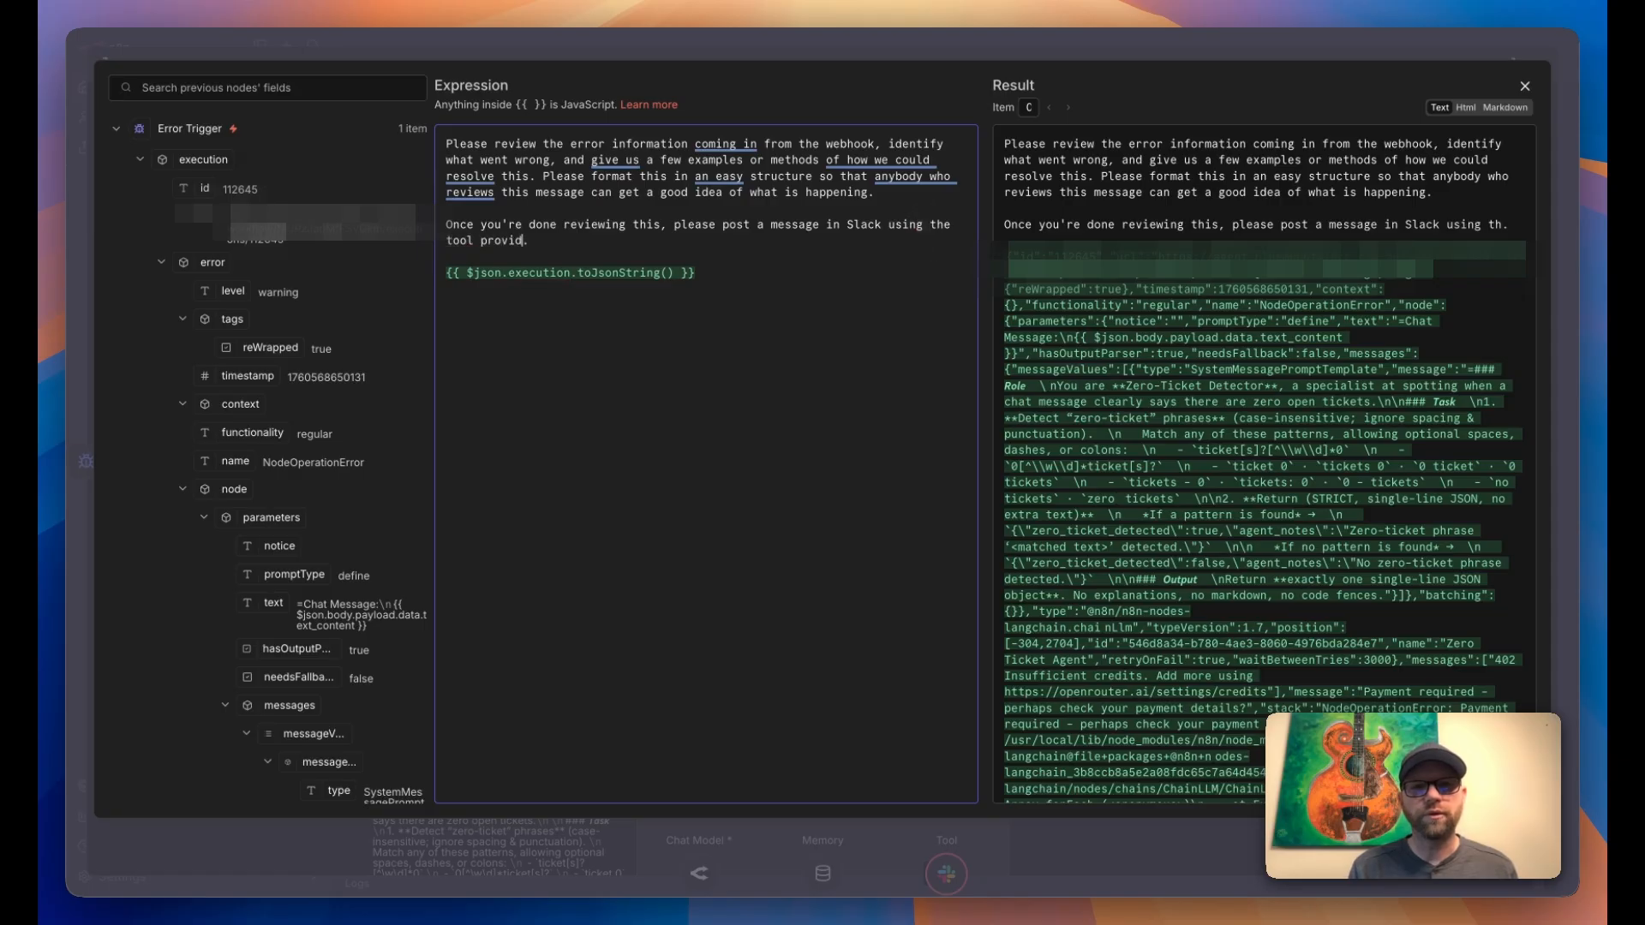
type("ed")
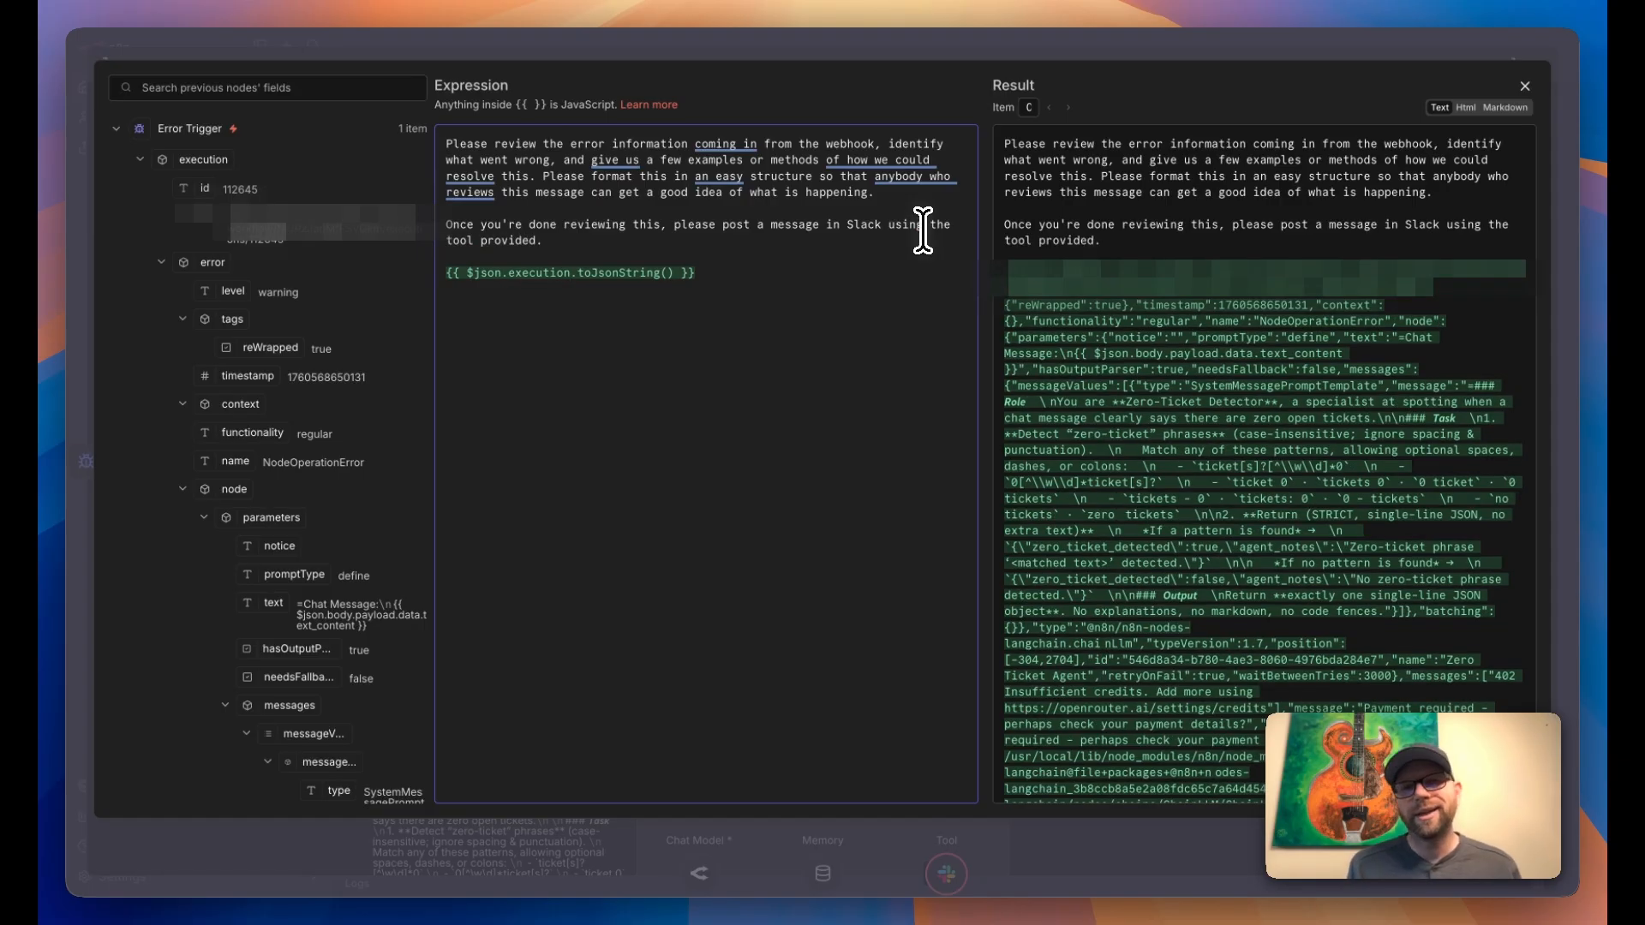
left_click(840, 48)
left_click(931, 34)
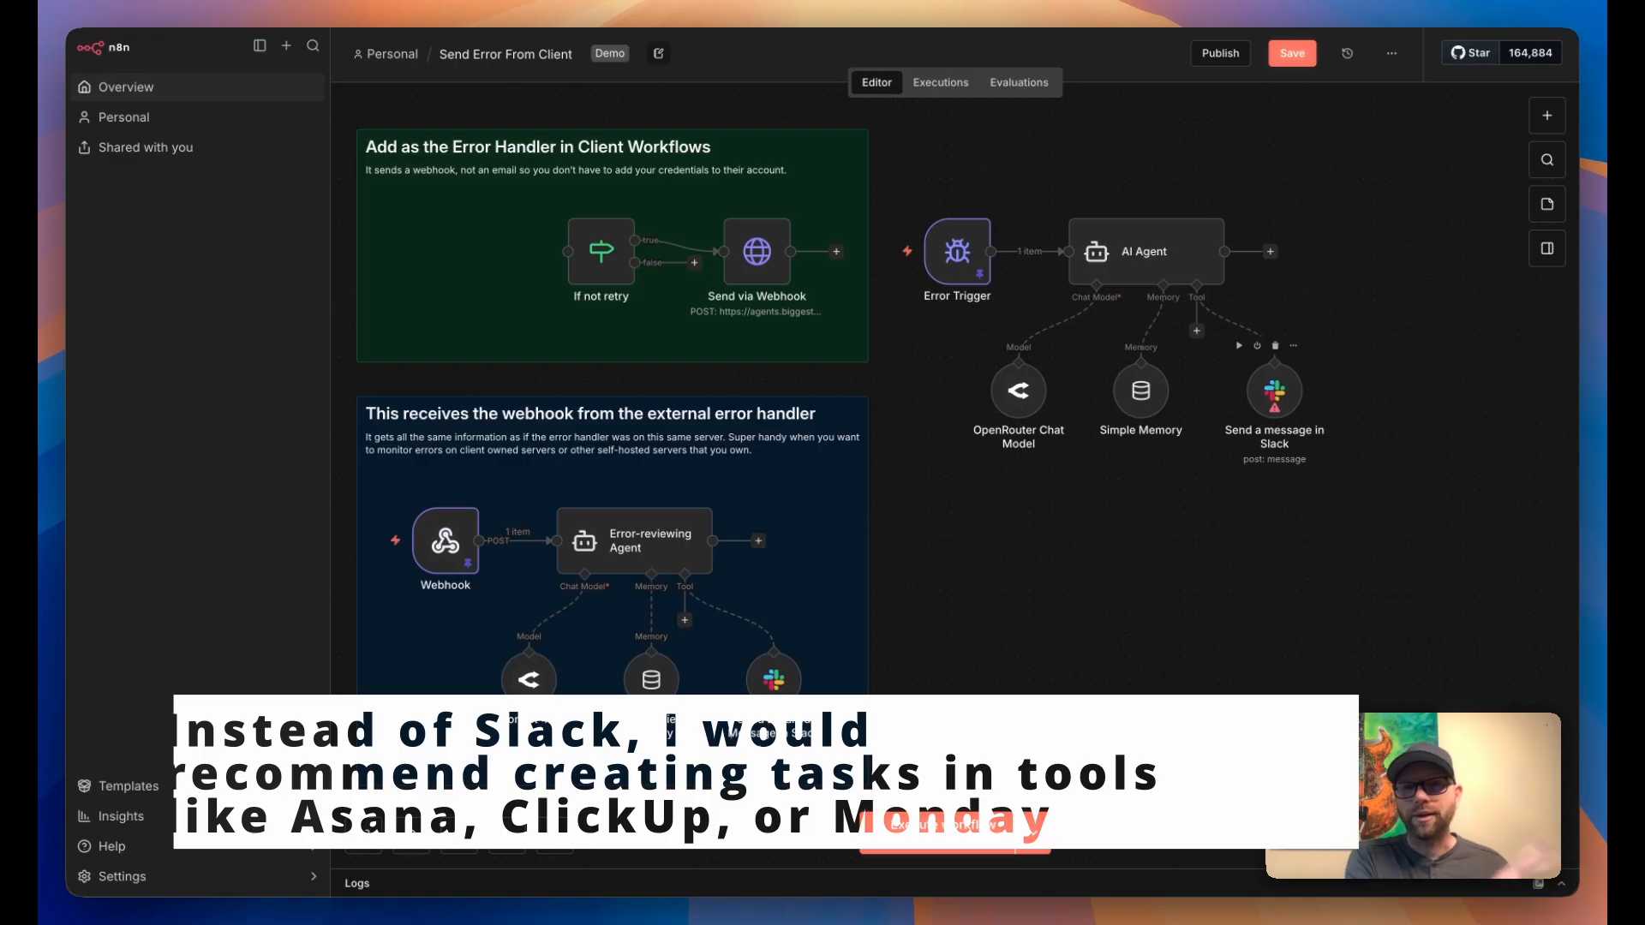
- Move the AI Agent and its sub-nodes away from the Error Trigger and delete the connection between the two
left_click_drag(1437, 572, 999, 182)
left_click_drag(1131, 249, 1290, 260)
left_click(1255, 499)
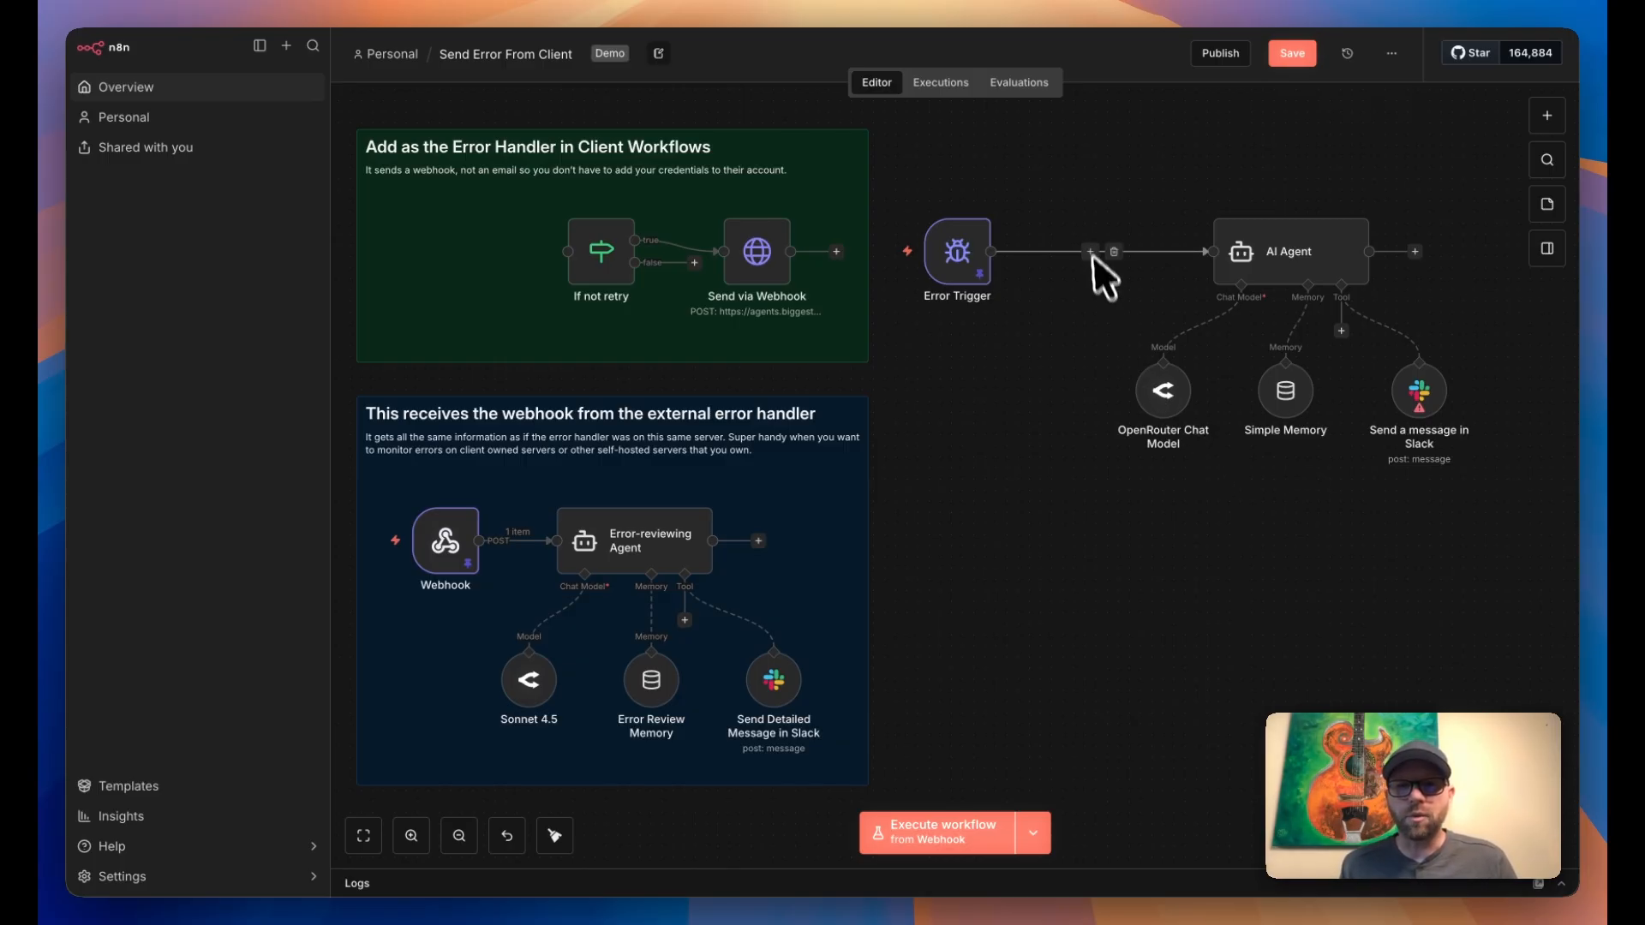
left_click(1108, 256)
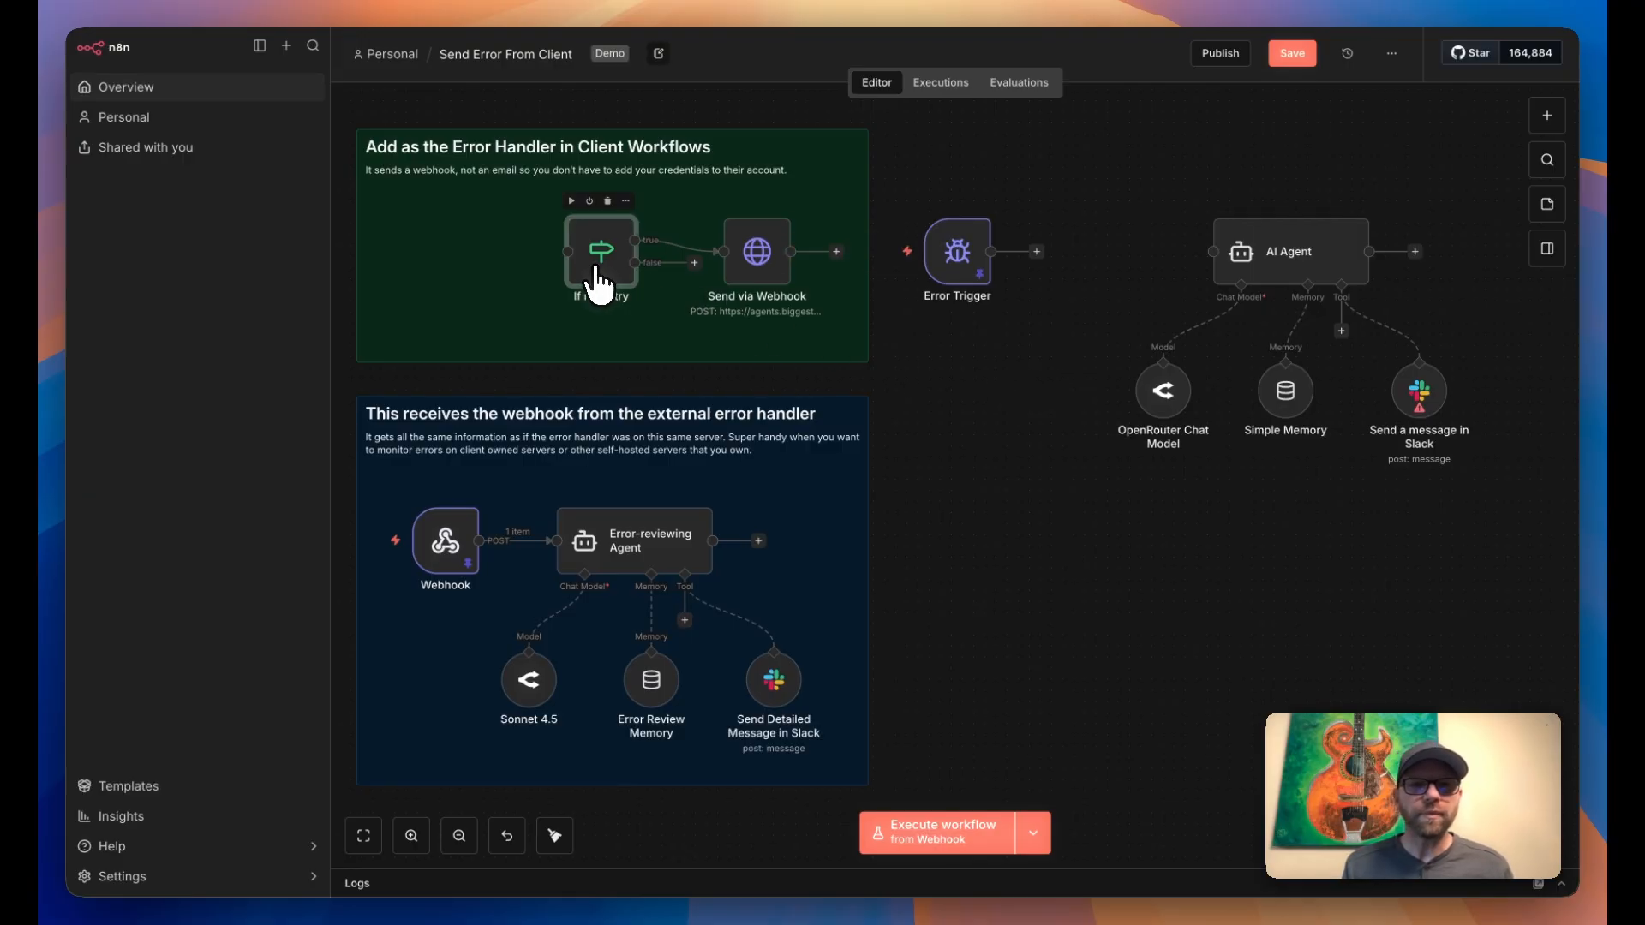
key("ctrl+c")
key("ctrl+v")
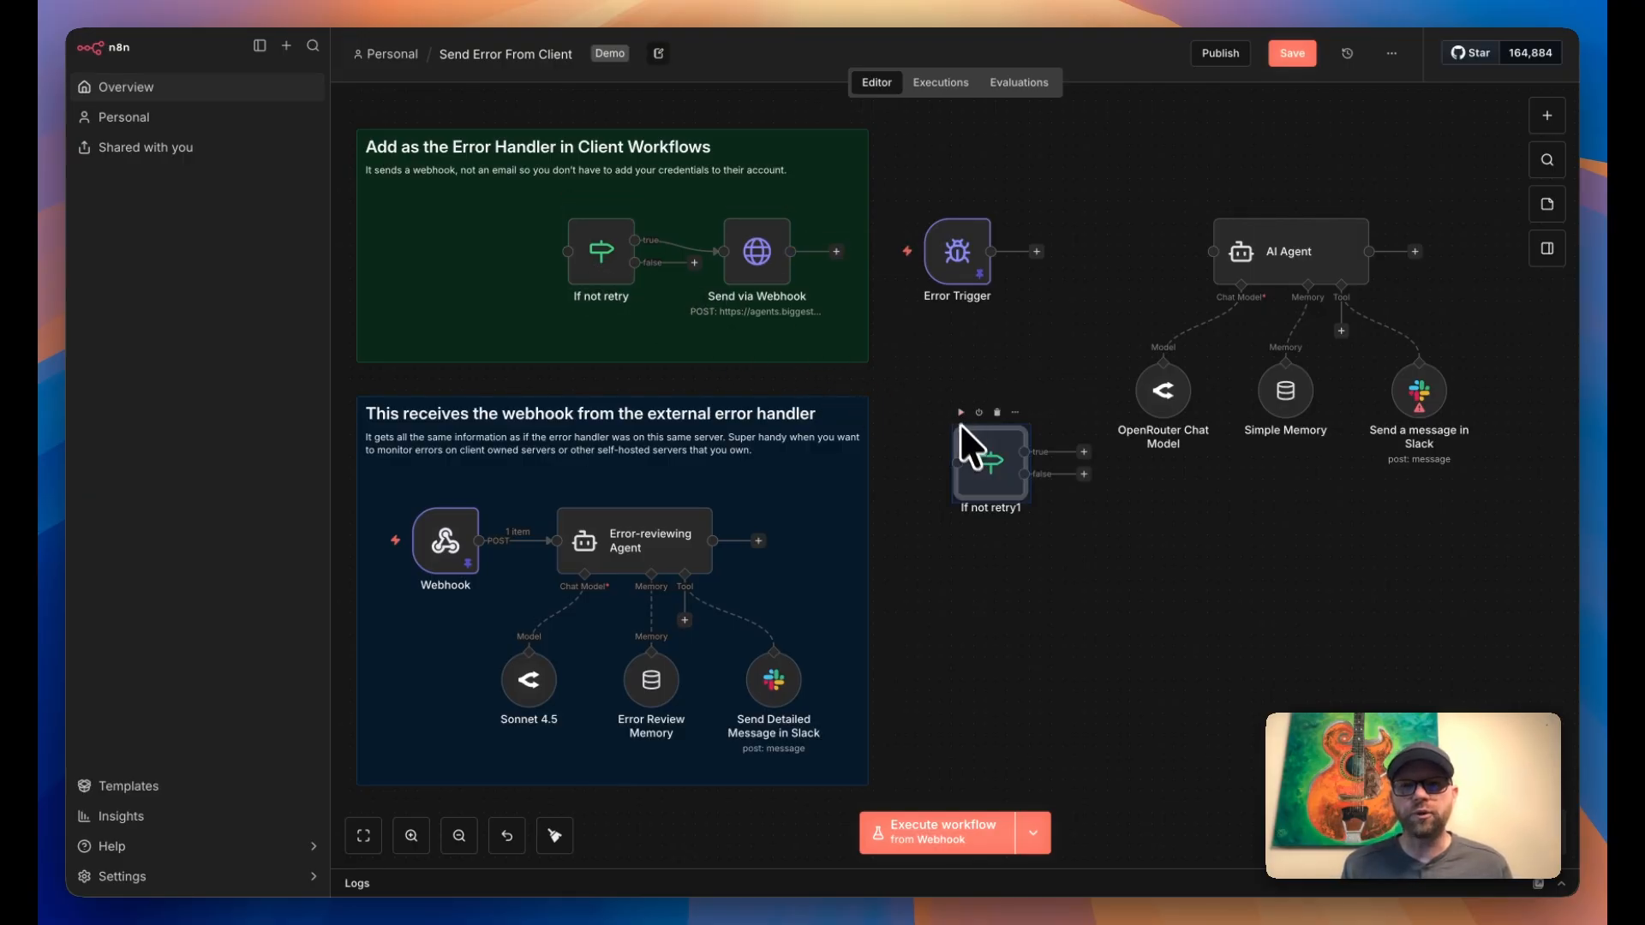
left_click_drag(974, 450, 1075, 253)
key("Delete")
- Add an If node between the Error Trigger and the AI Agent, fed by the trigger and with its true output connected to the agent
left_click(1547, 116)
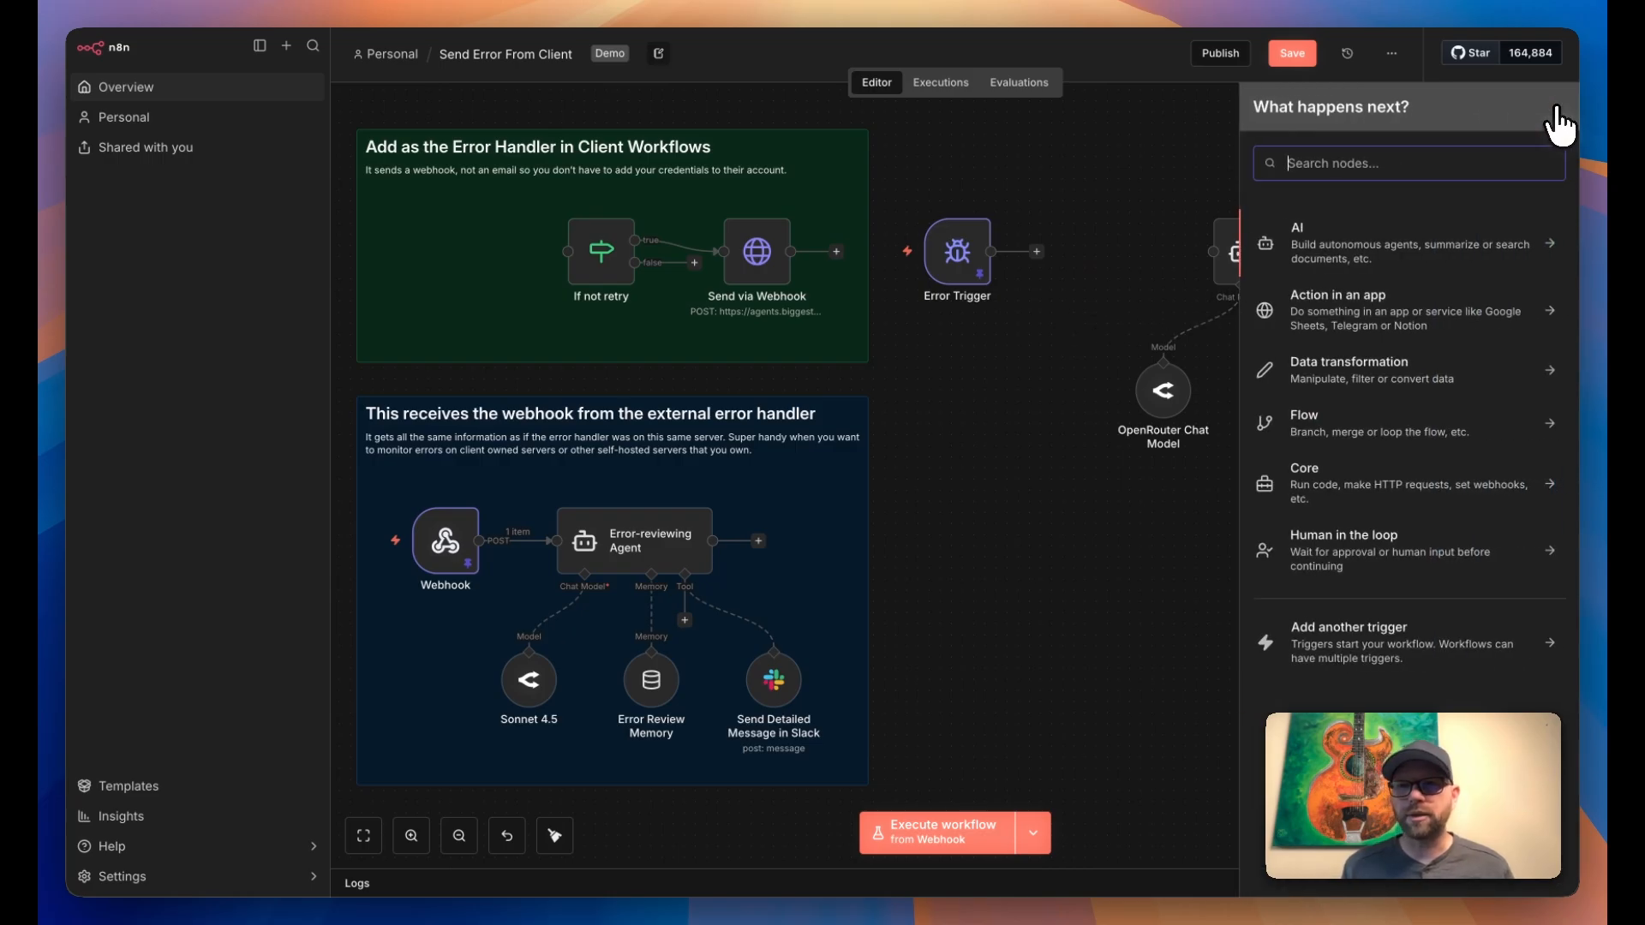
type("if")
left_click(1401, 244)
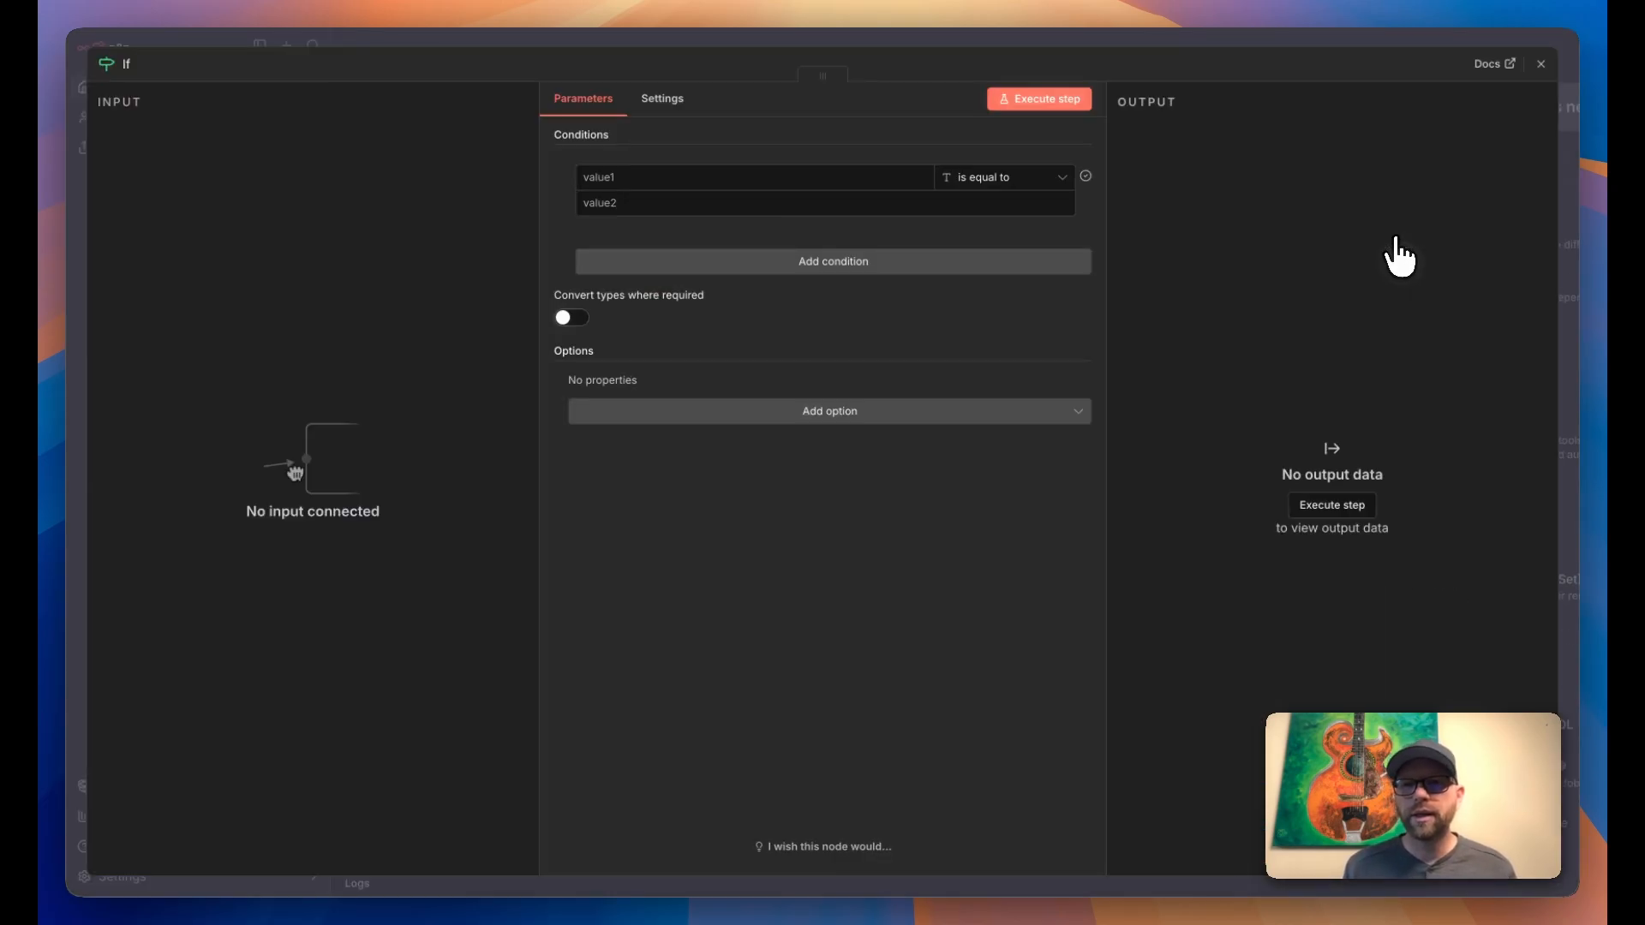
left_click(1071, 45)
left_click_drag(990, 446, 1088, 232)
left_click_drag(992, 251, 1060, 251)
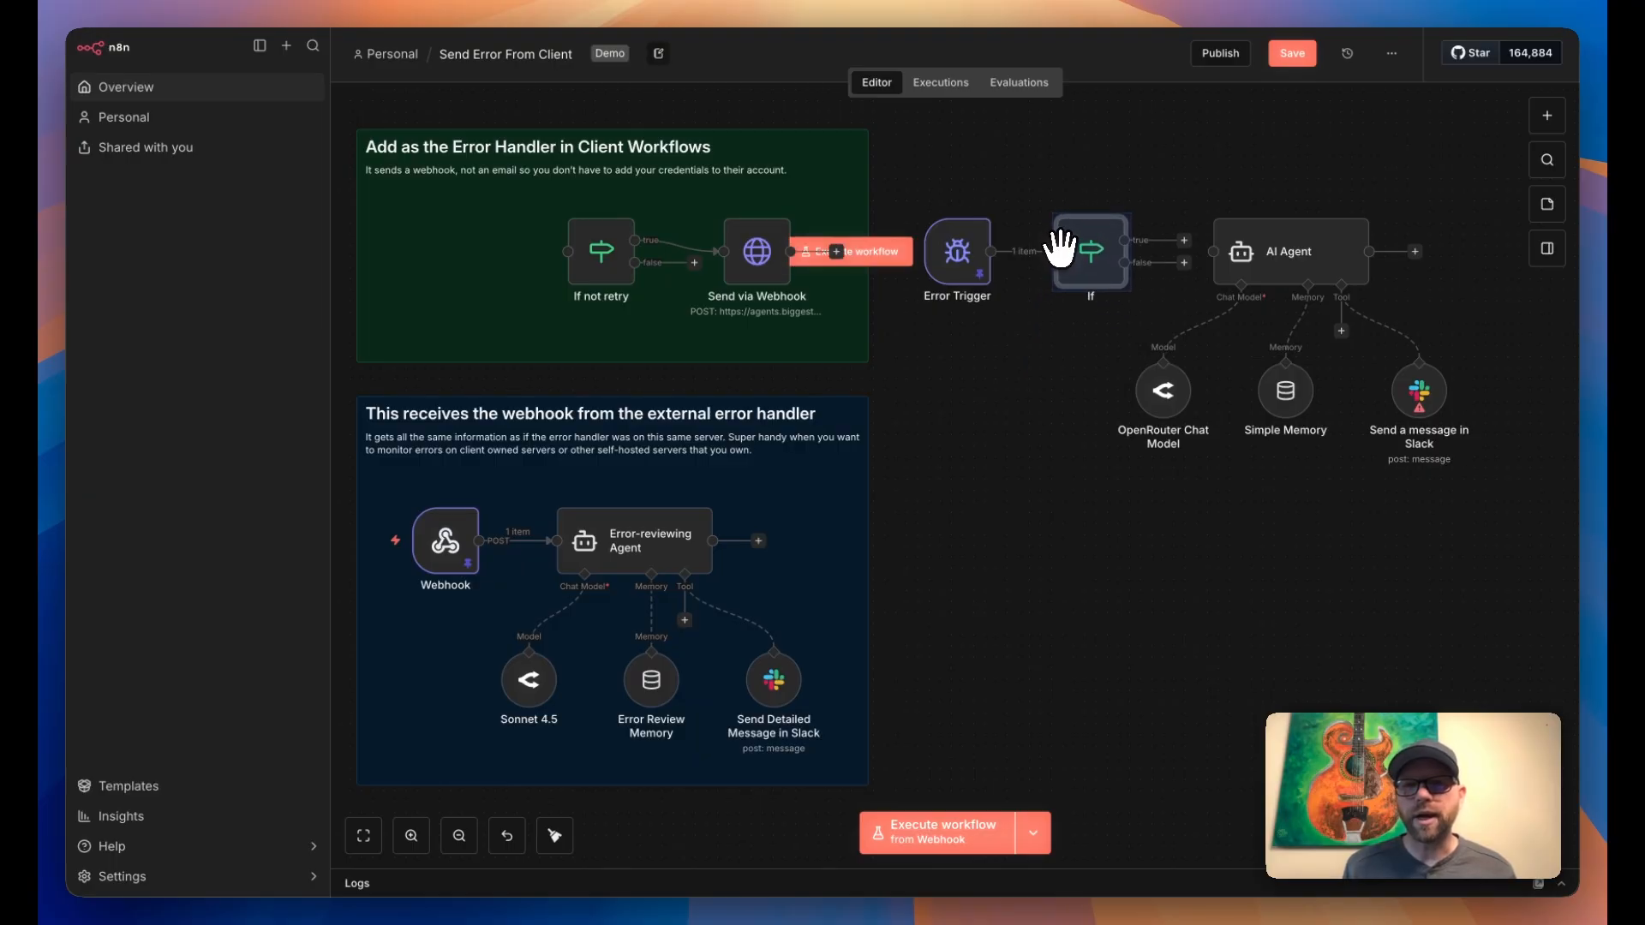
left_click_drag(1184, 241, 1217, 253)
left_click(1121, 516)
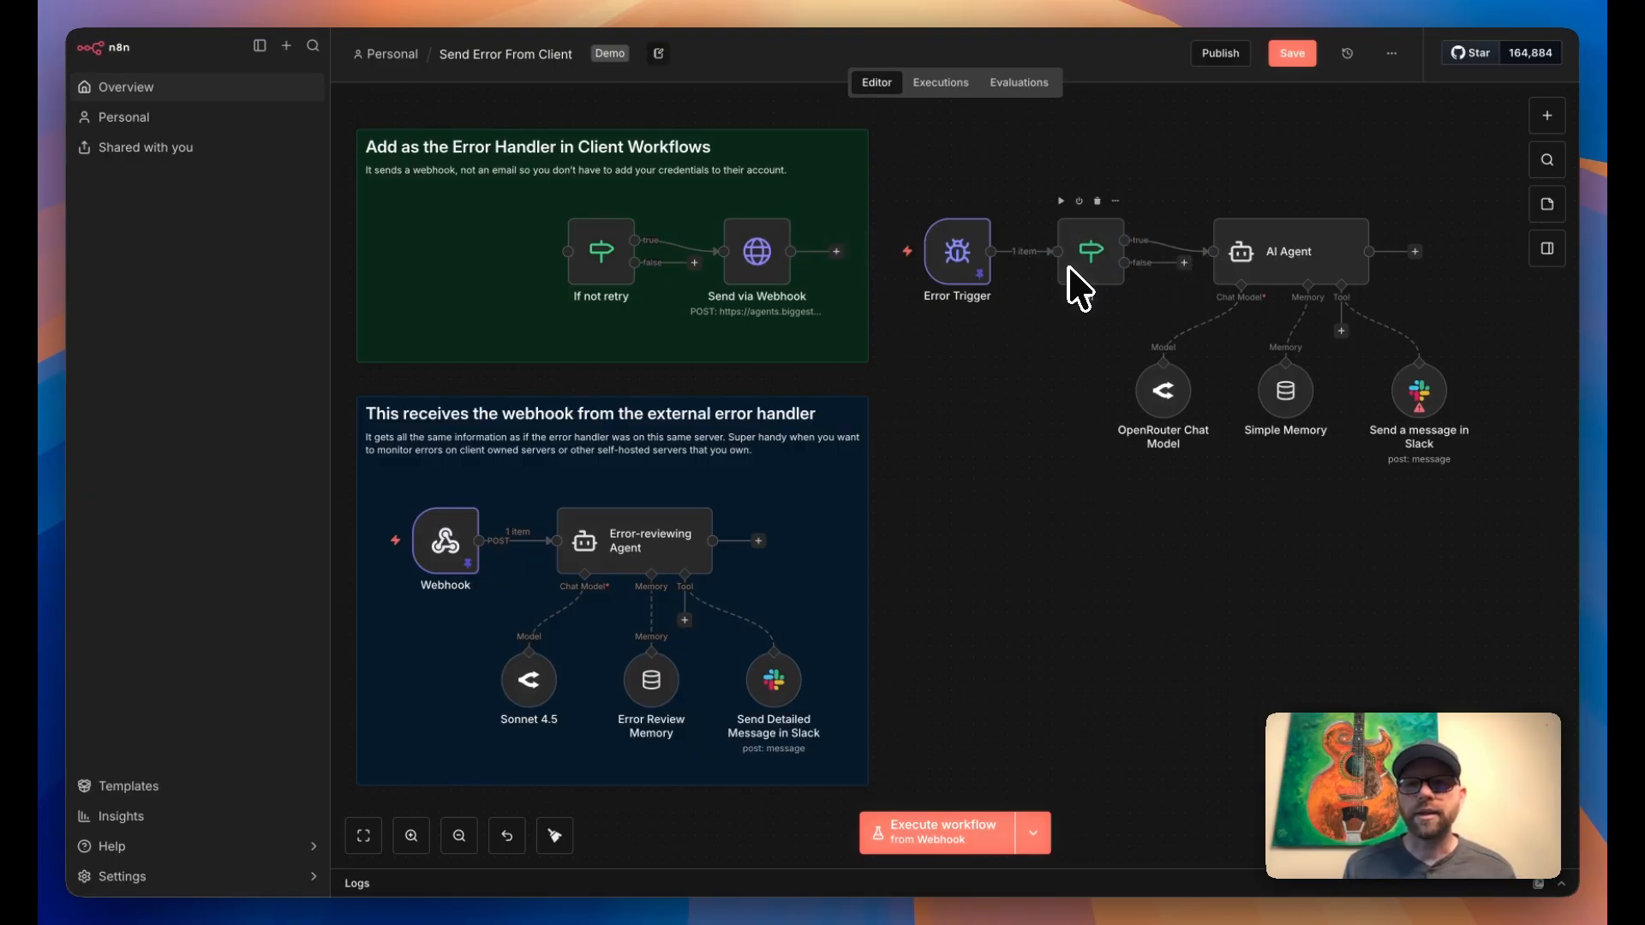
- Rename the new If node to "Not Retrying?"
left_click(1092, 253)
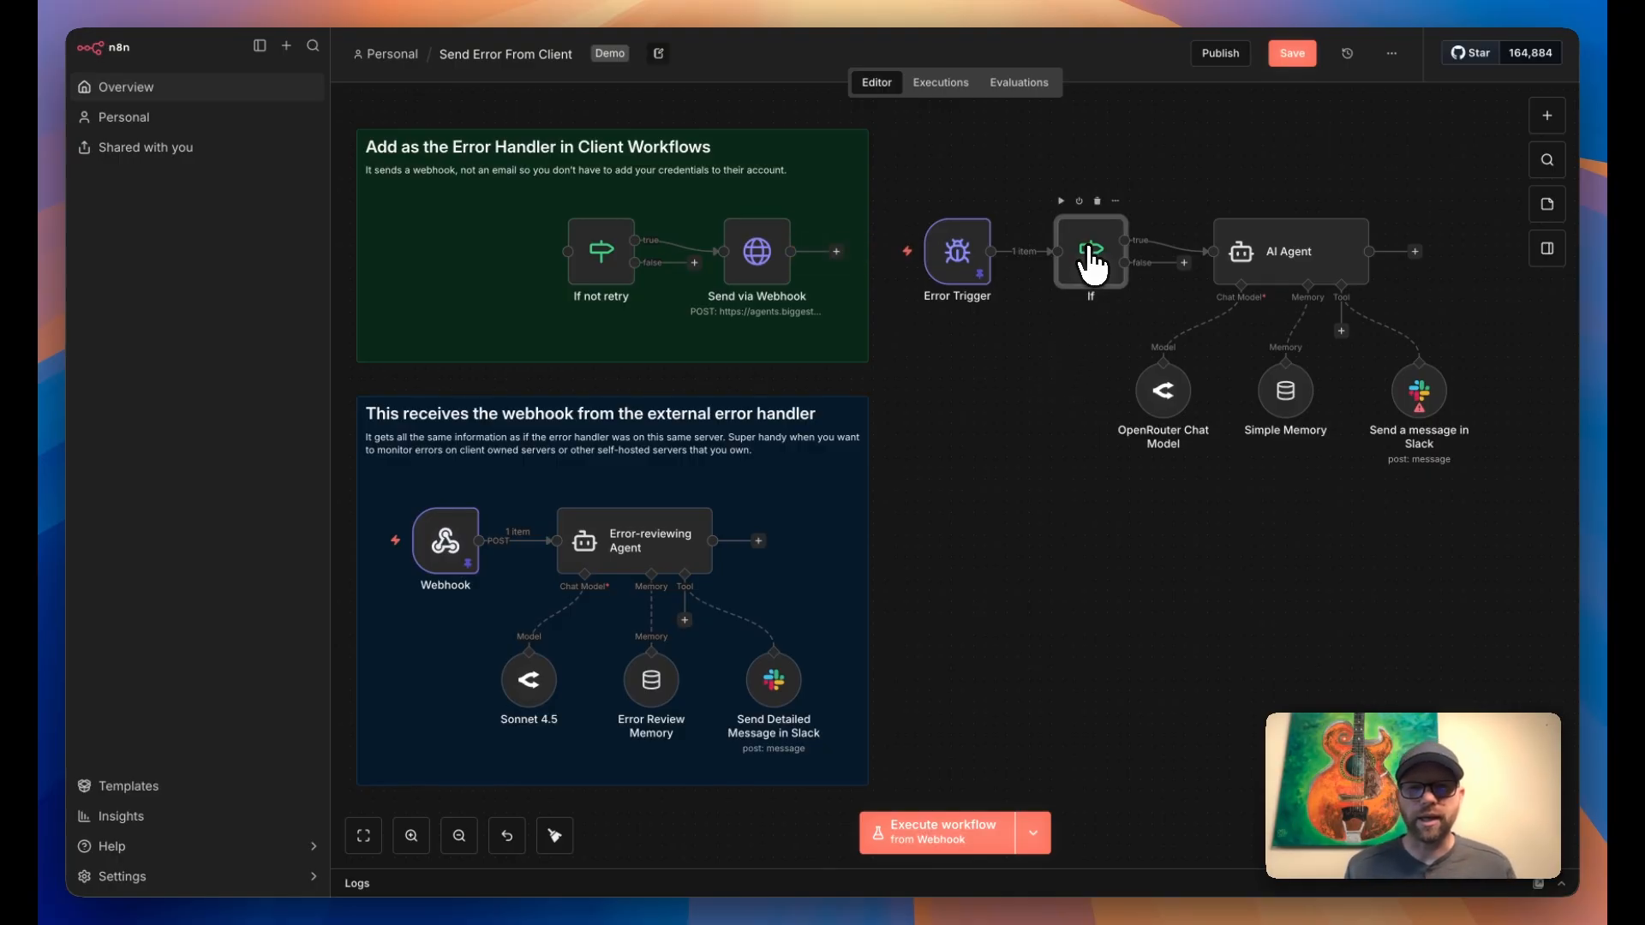
key("F2")
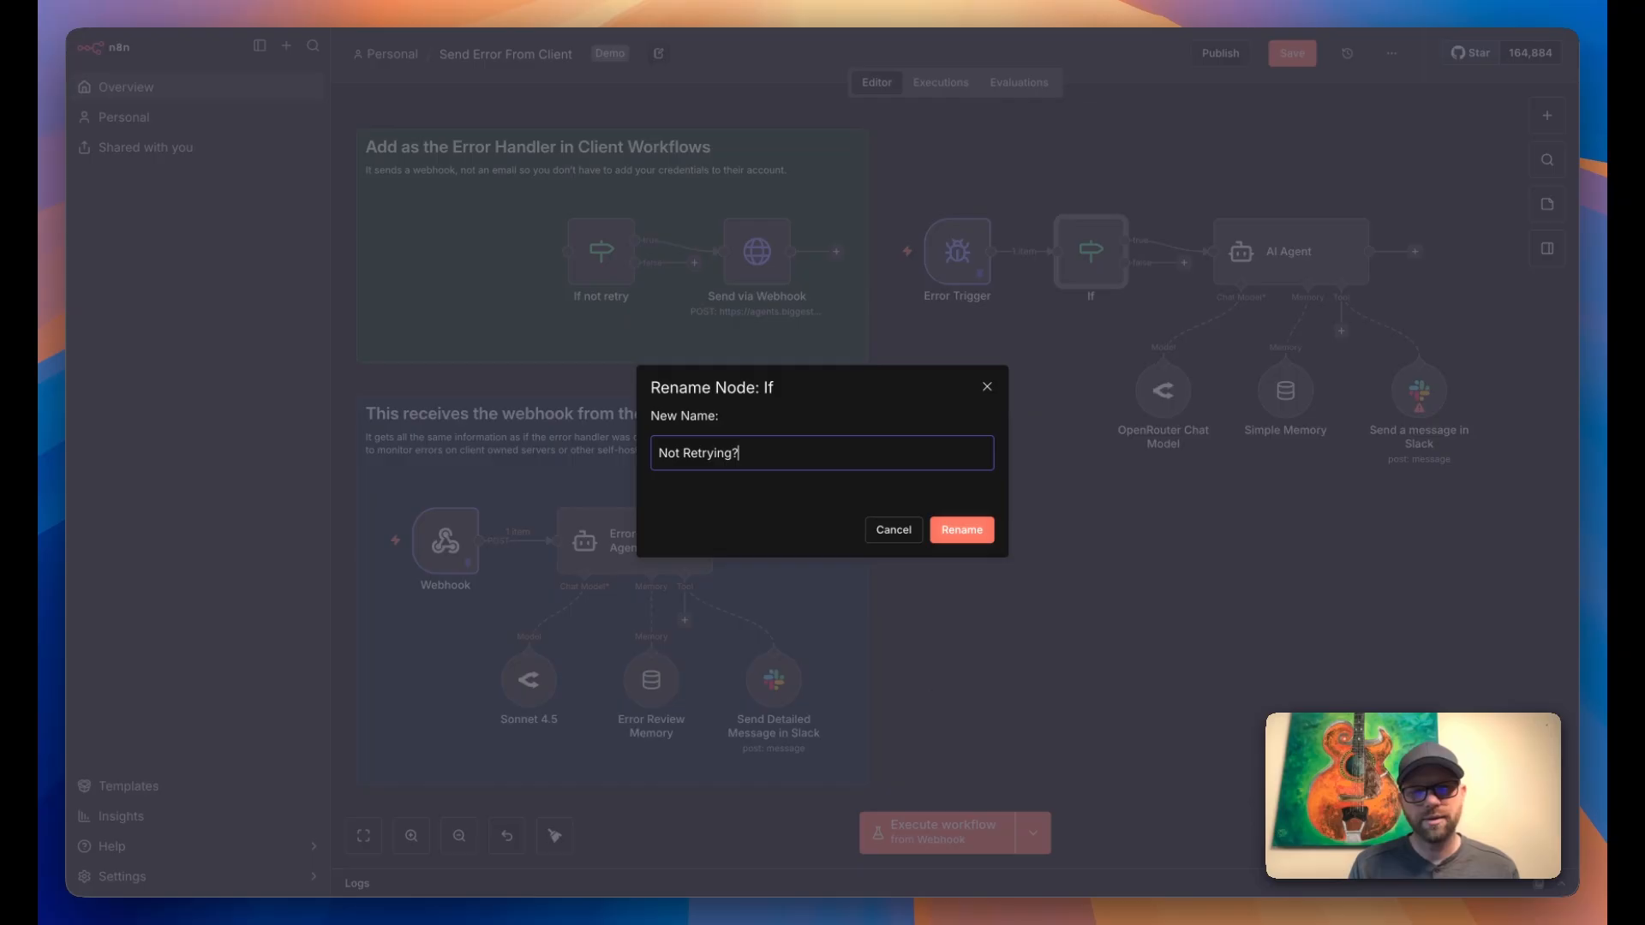
type("Not Retrying?")
key("Return")
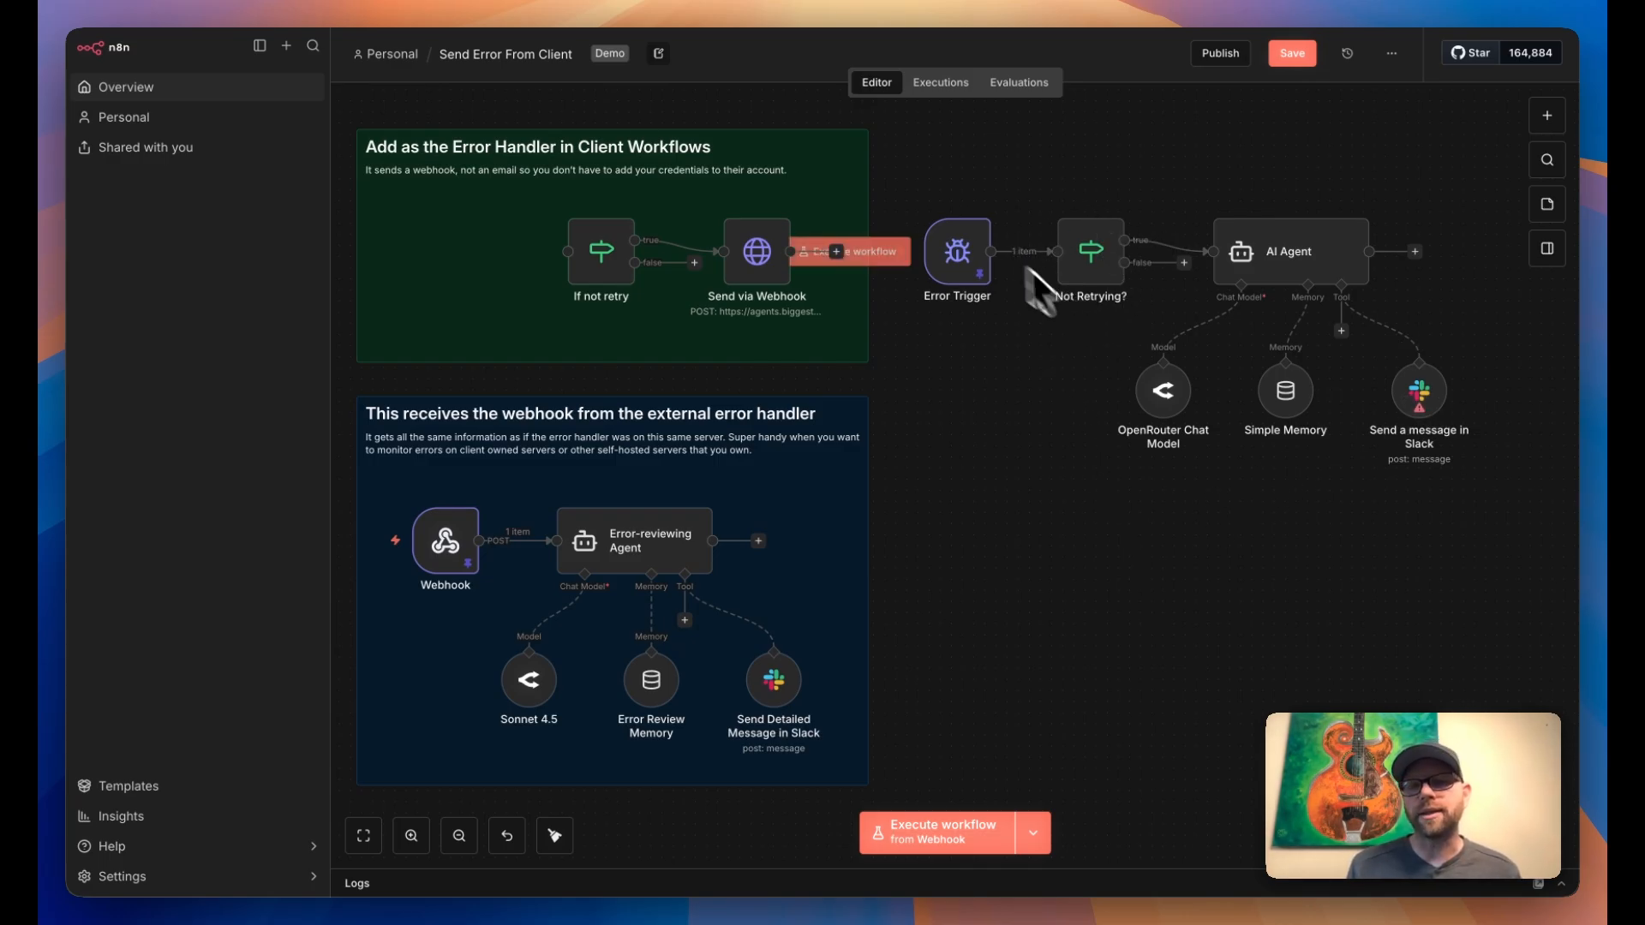
- Copy {{ $json.execution.mode }} from the If not retry node's condition into the first value of the Not Retrying? condition
double_click(600, 262)
left_click(772, 177)
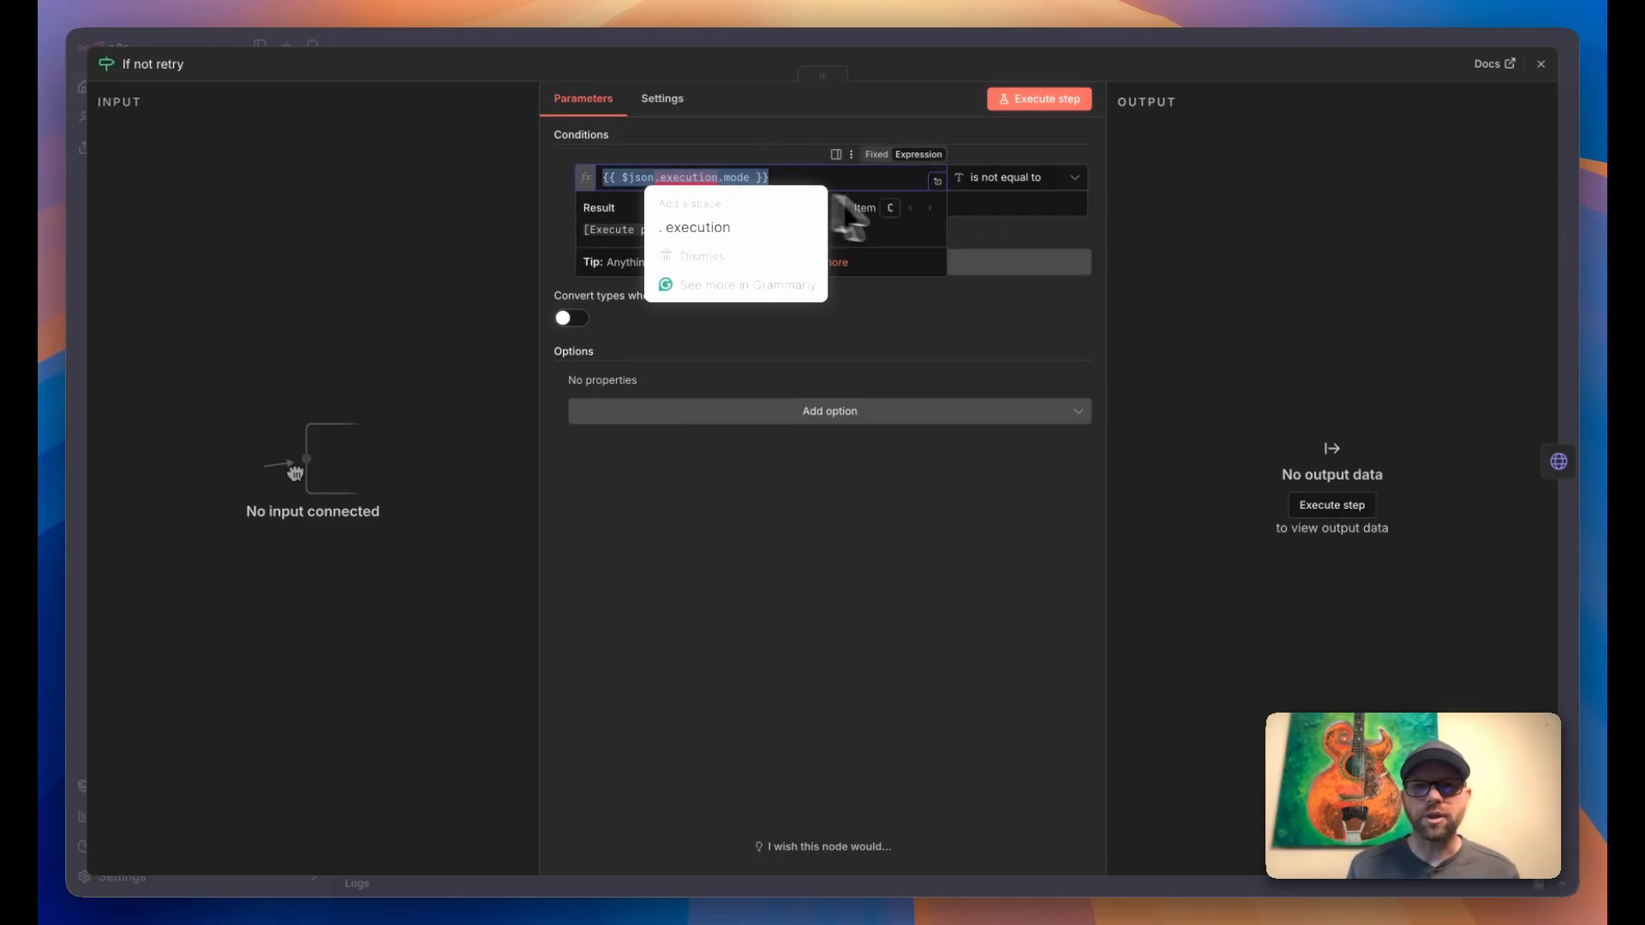
left_click(1149, 211)
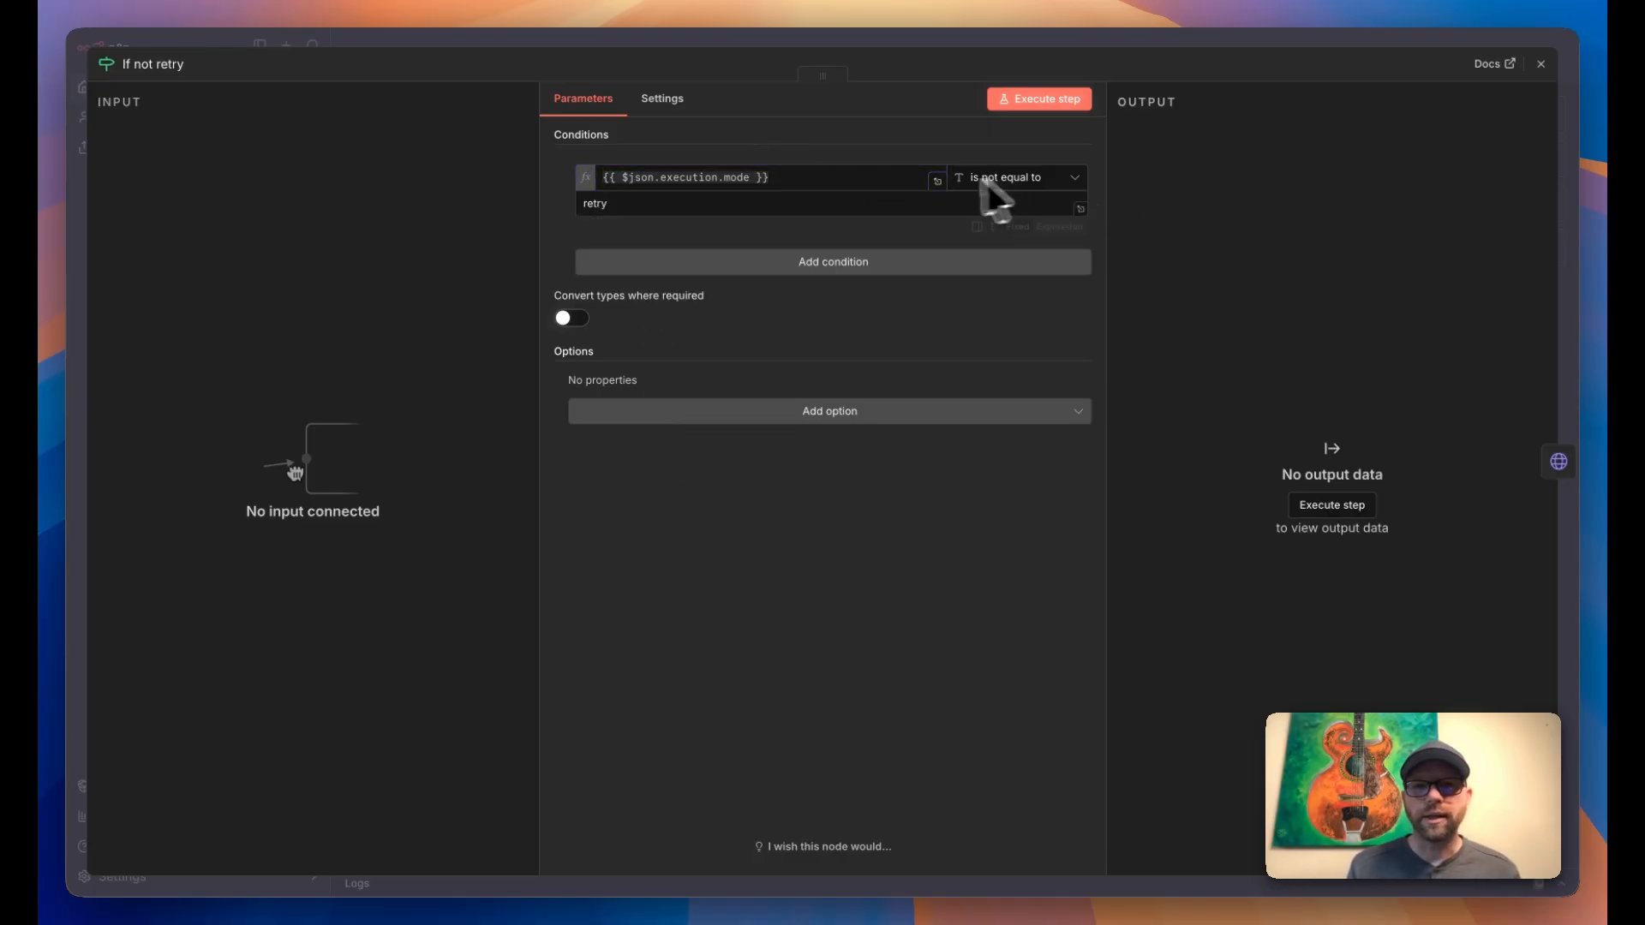
left_click(1328, 38)
double_click(1091, 257)
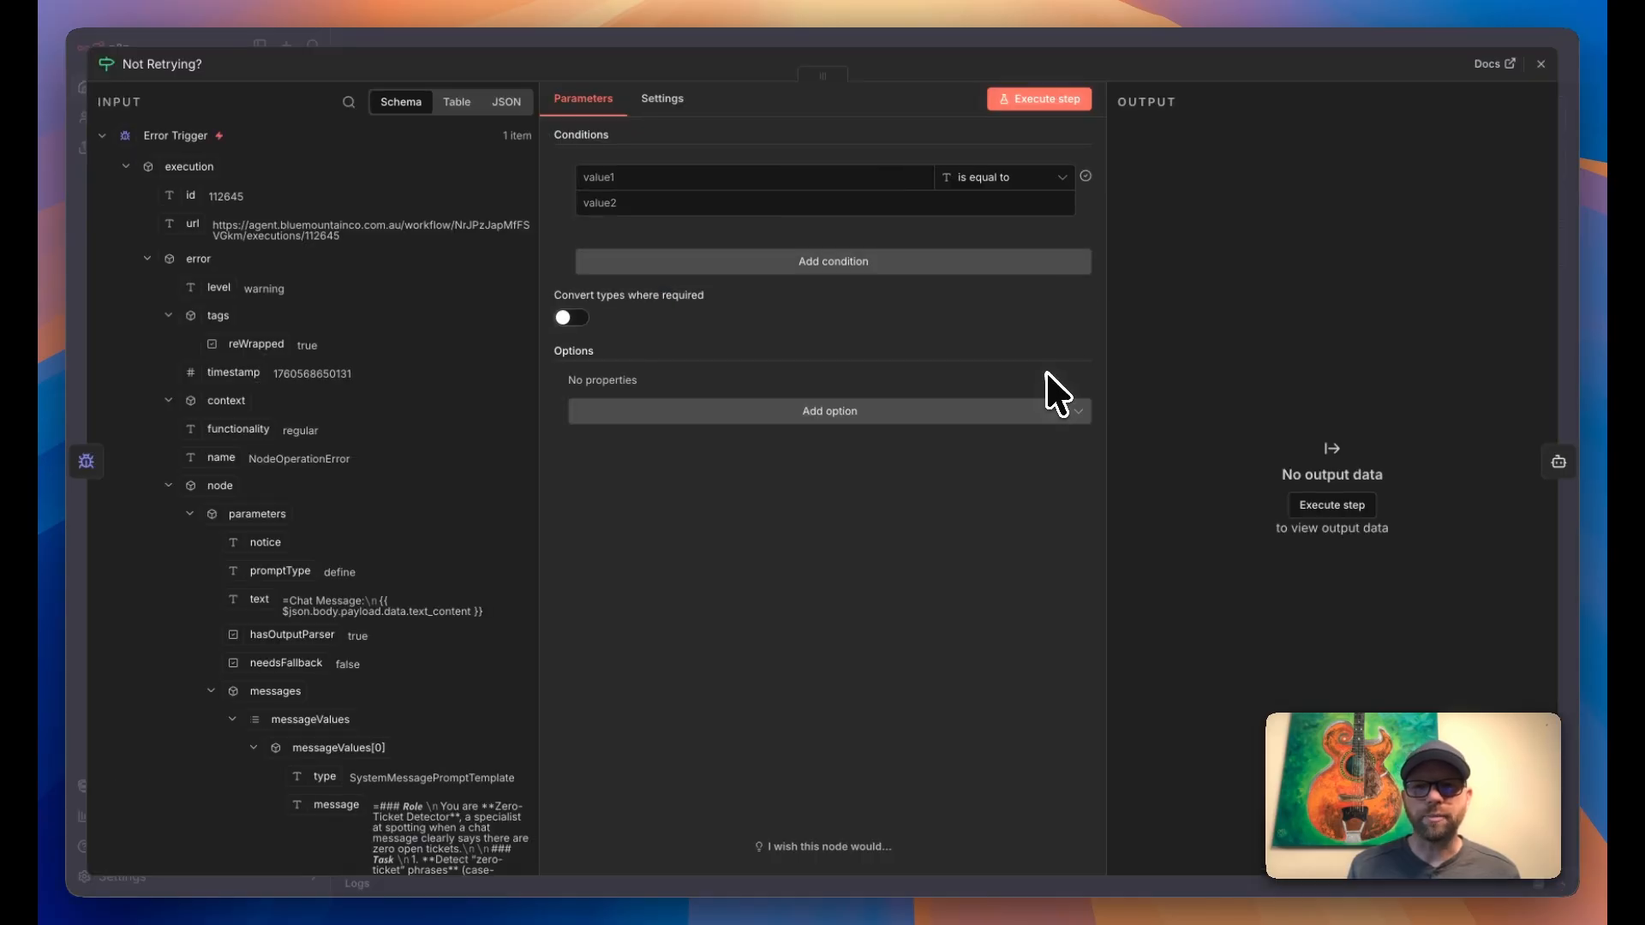
left_click_drag(517, 182, 617, 178)
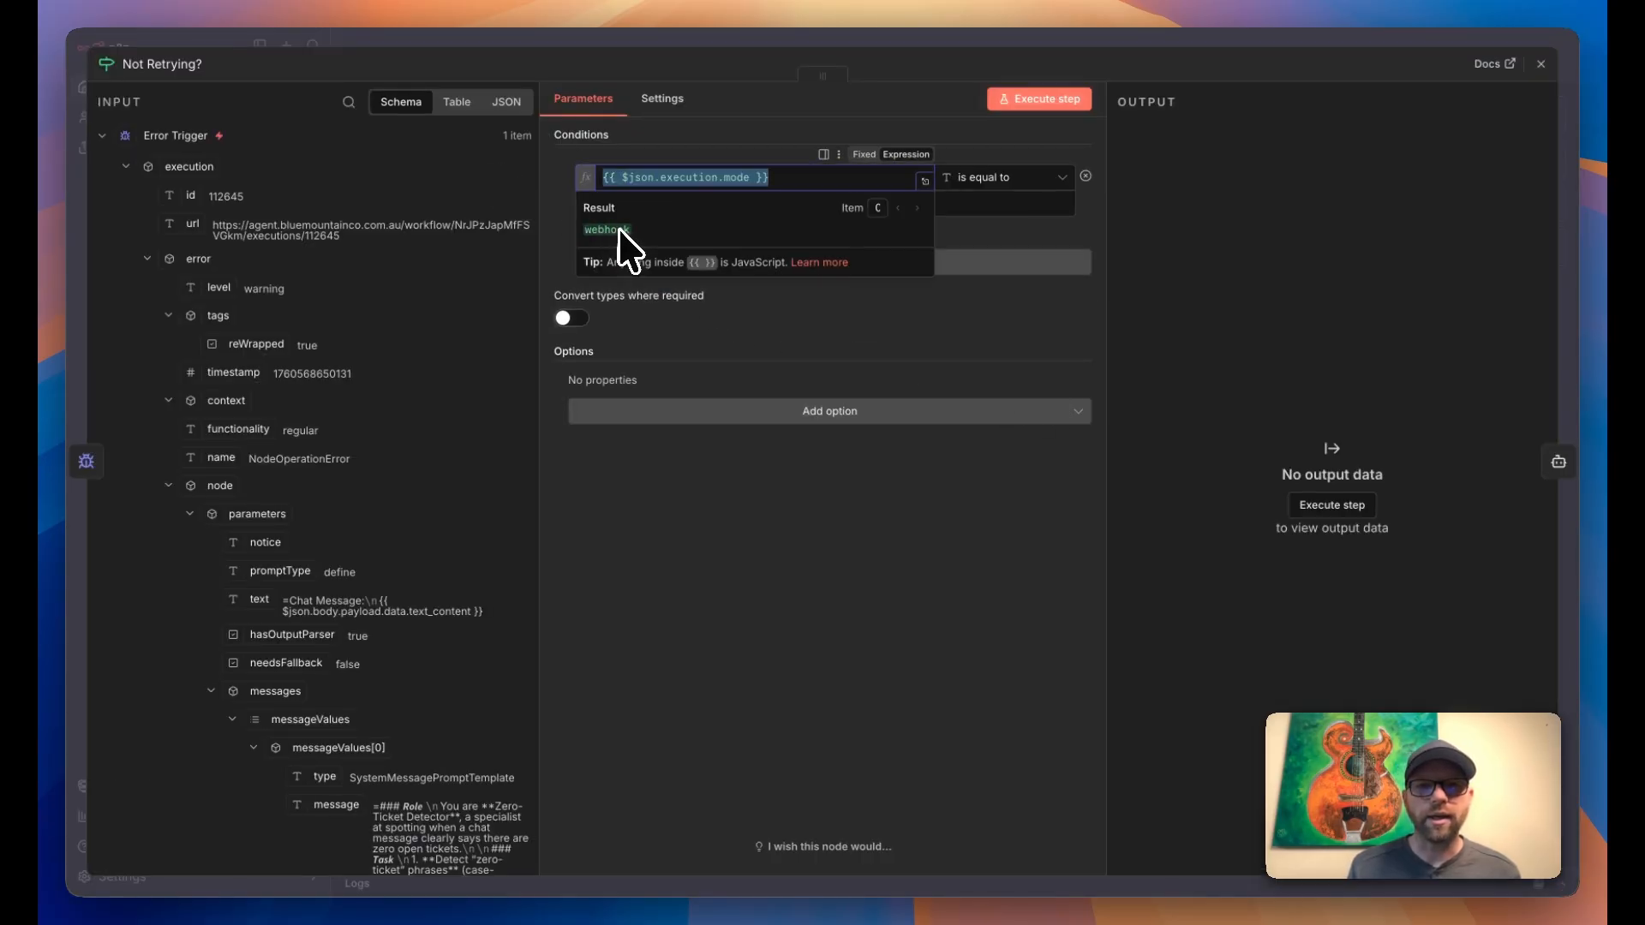
left_click(720, 147)
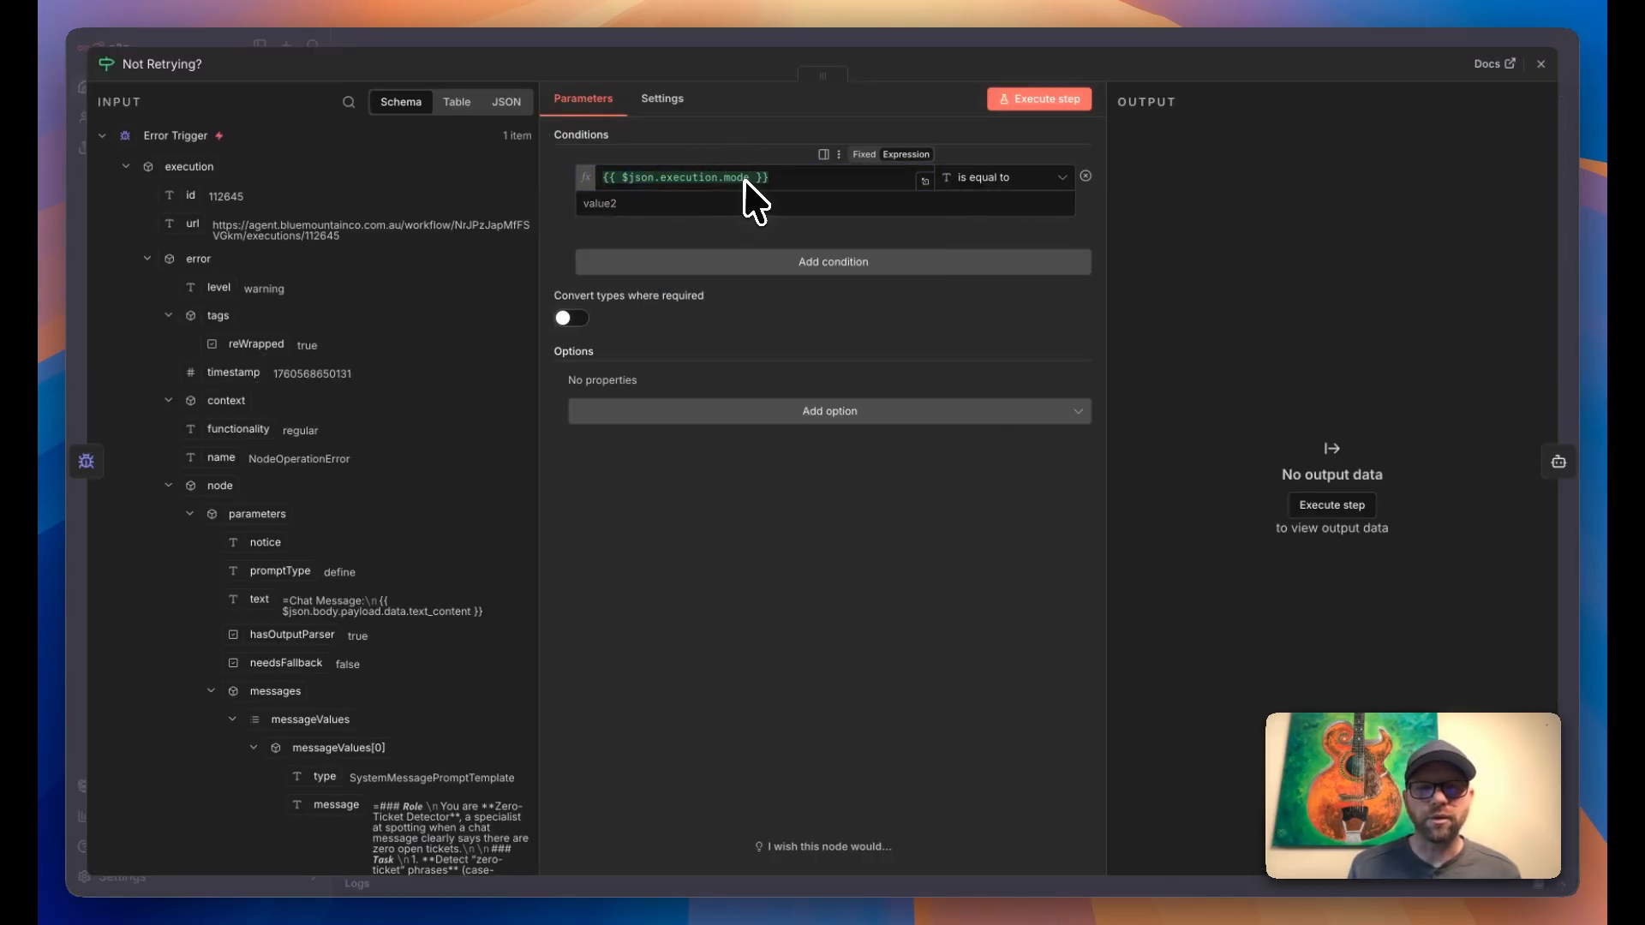
- Set the Not Retrying? condition to the string comparison "is not equal to" with the value retry, and close the node
left_click(985, 179)
mouse_move(1015, 225)
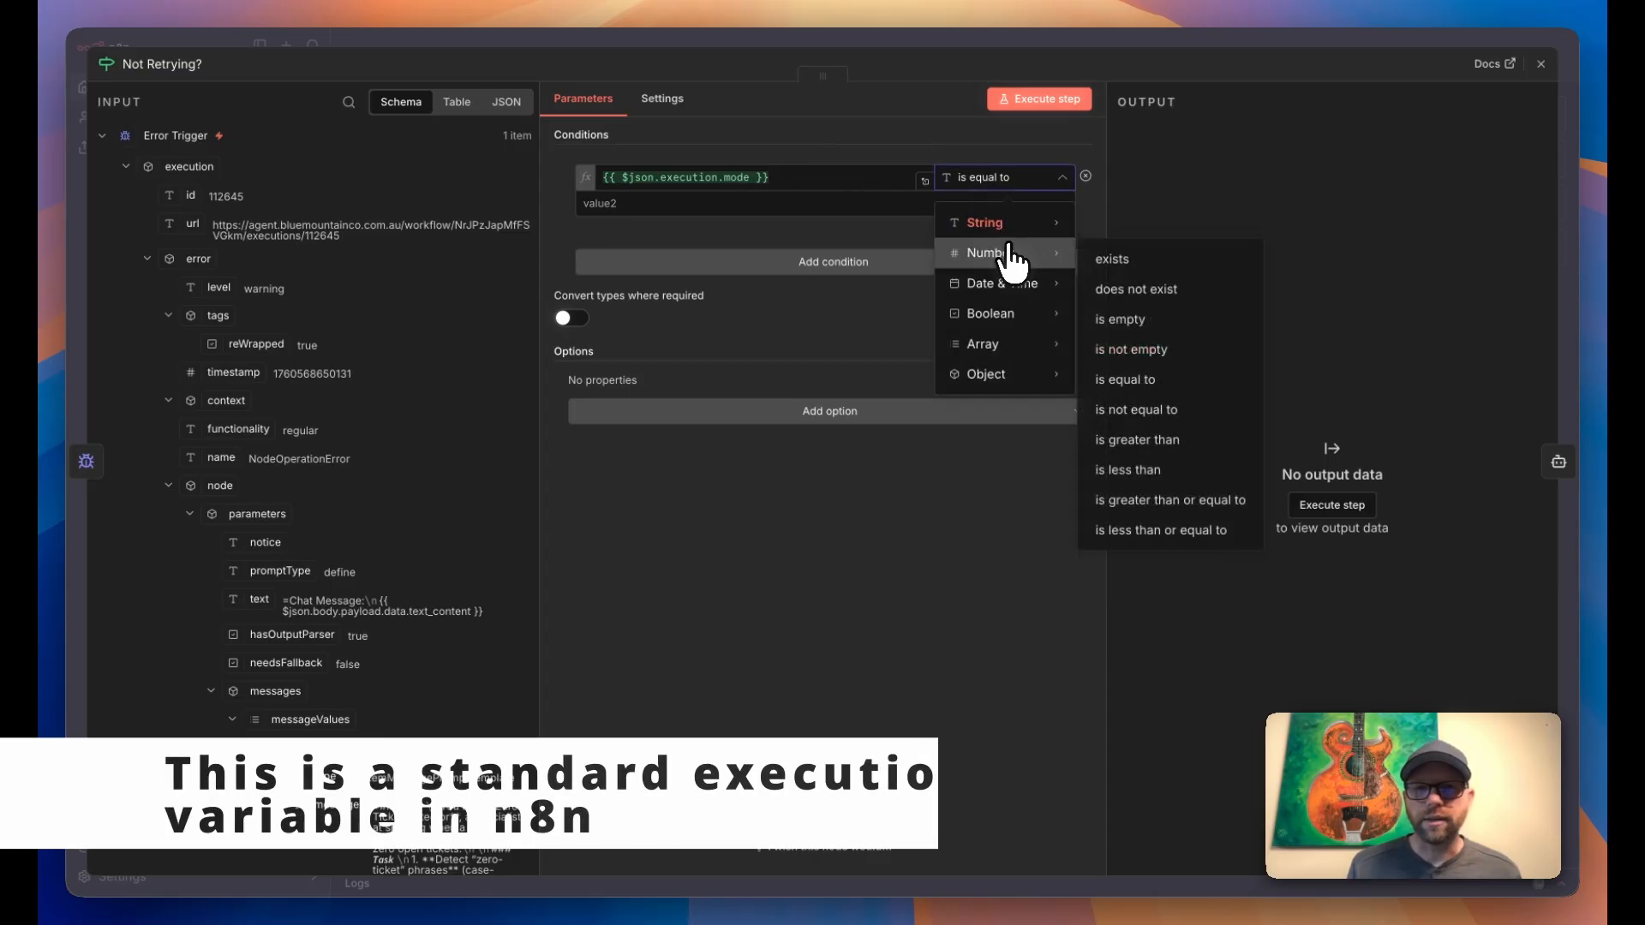
left_click(1136, 380)
left_click(591, 205)
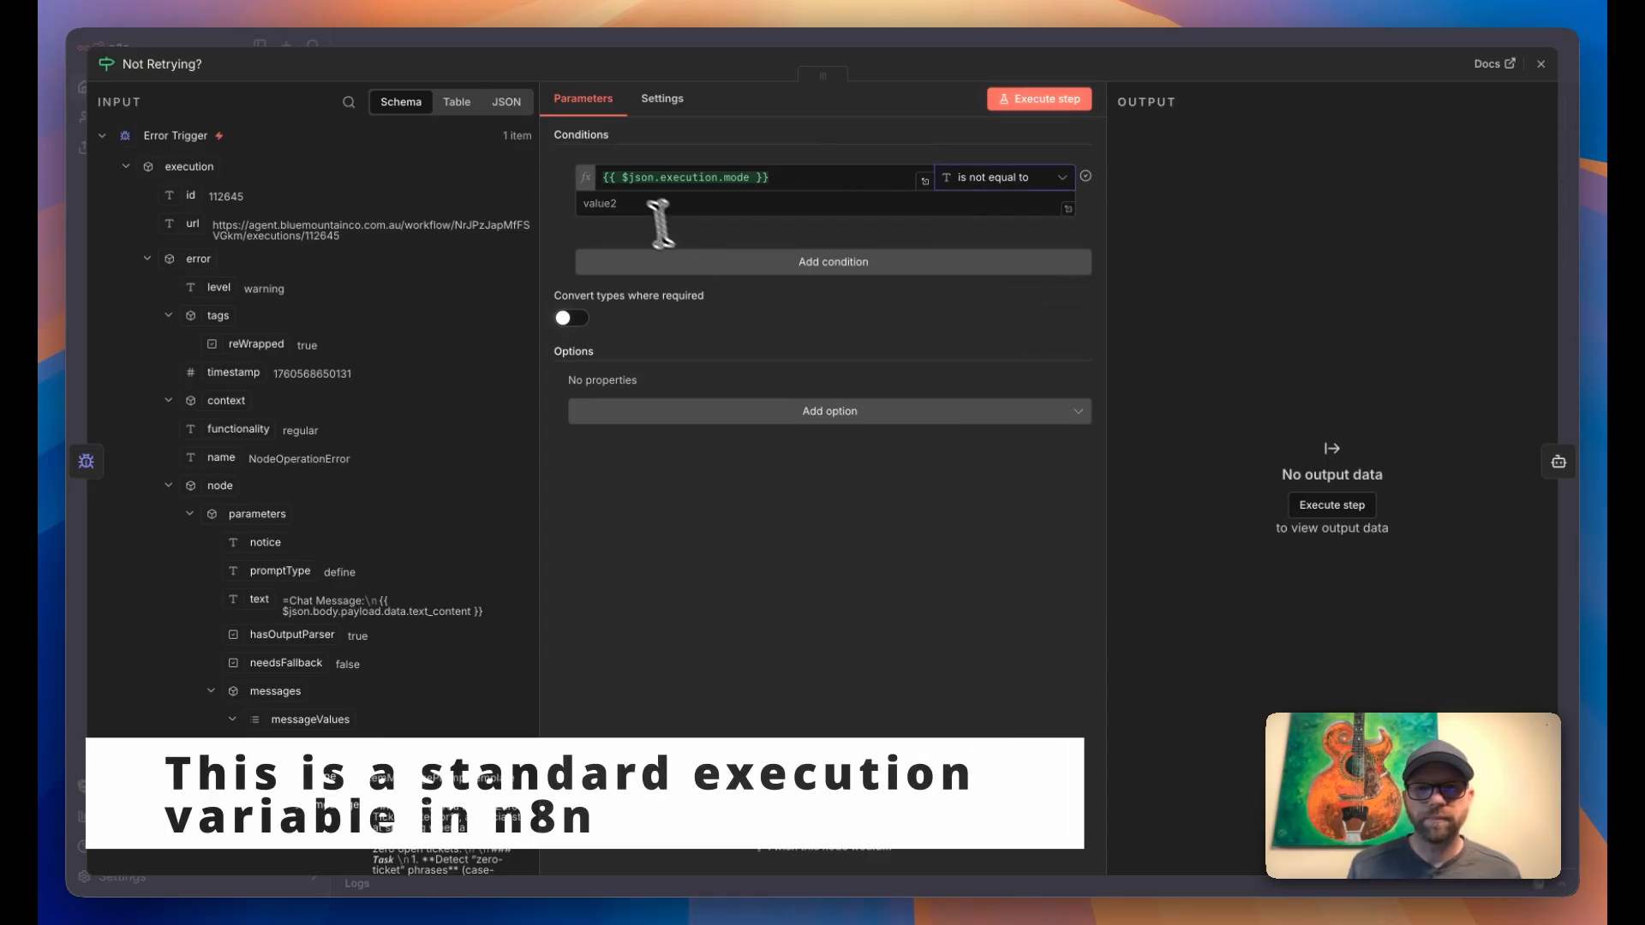
type("retry")
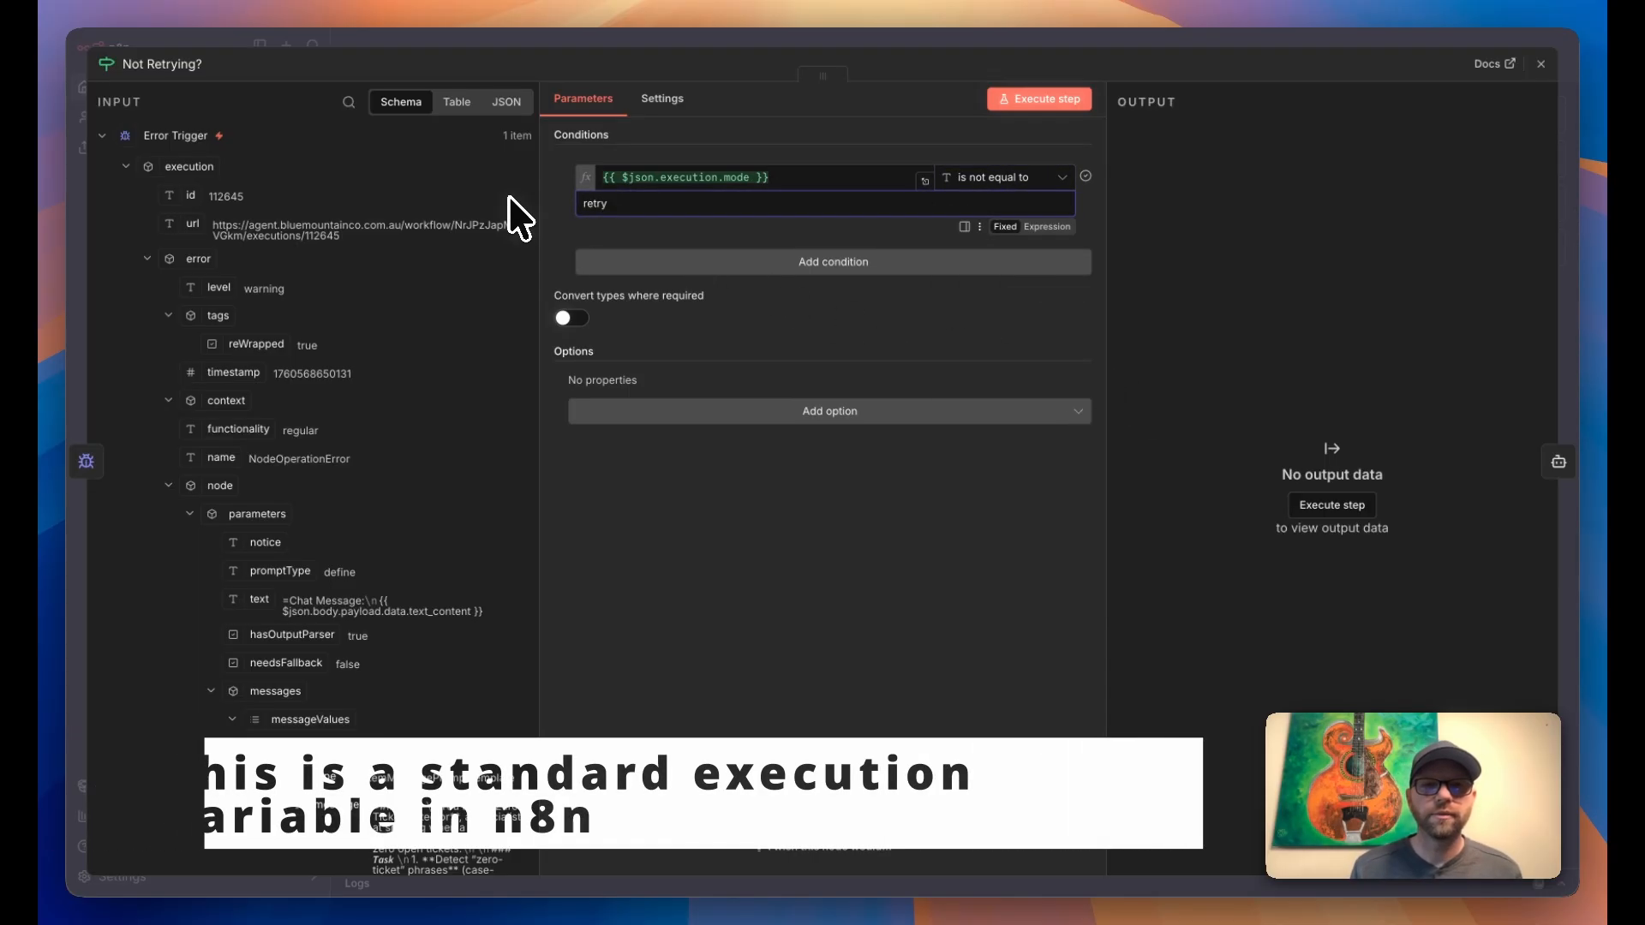
left_click(660, 40)
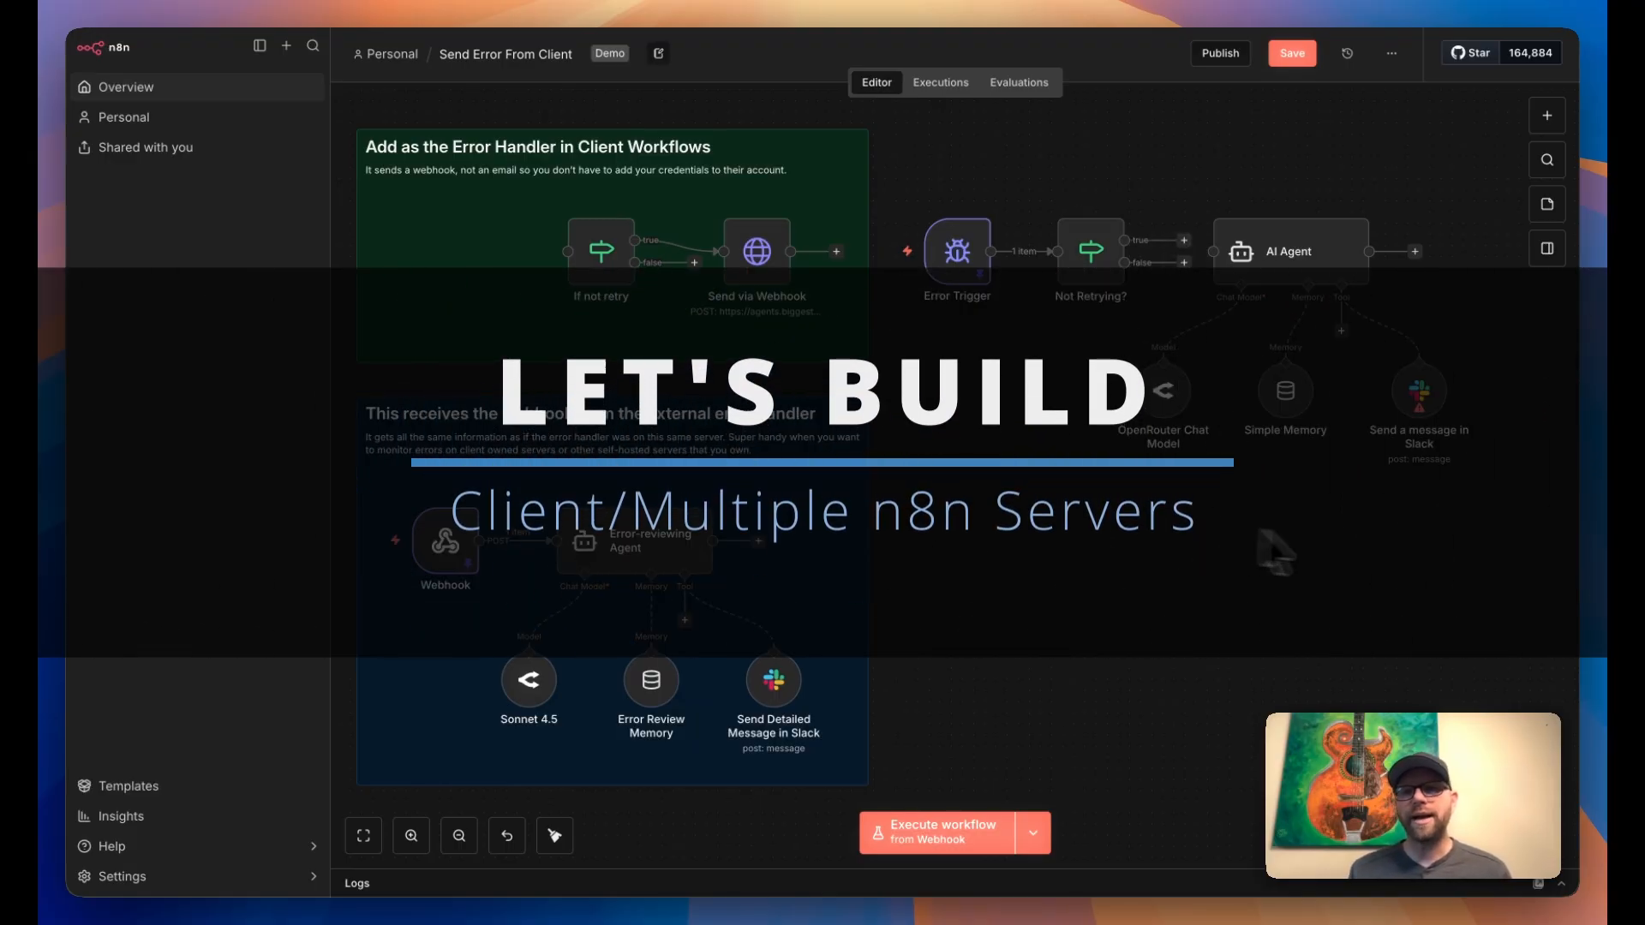
- Move the AI Agent with its chat model, memory and Slack sub-nodes down to an empty area below the Not Retrying? node
left_click_drag(1303, 259, 1354, 575)
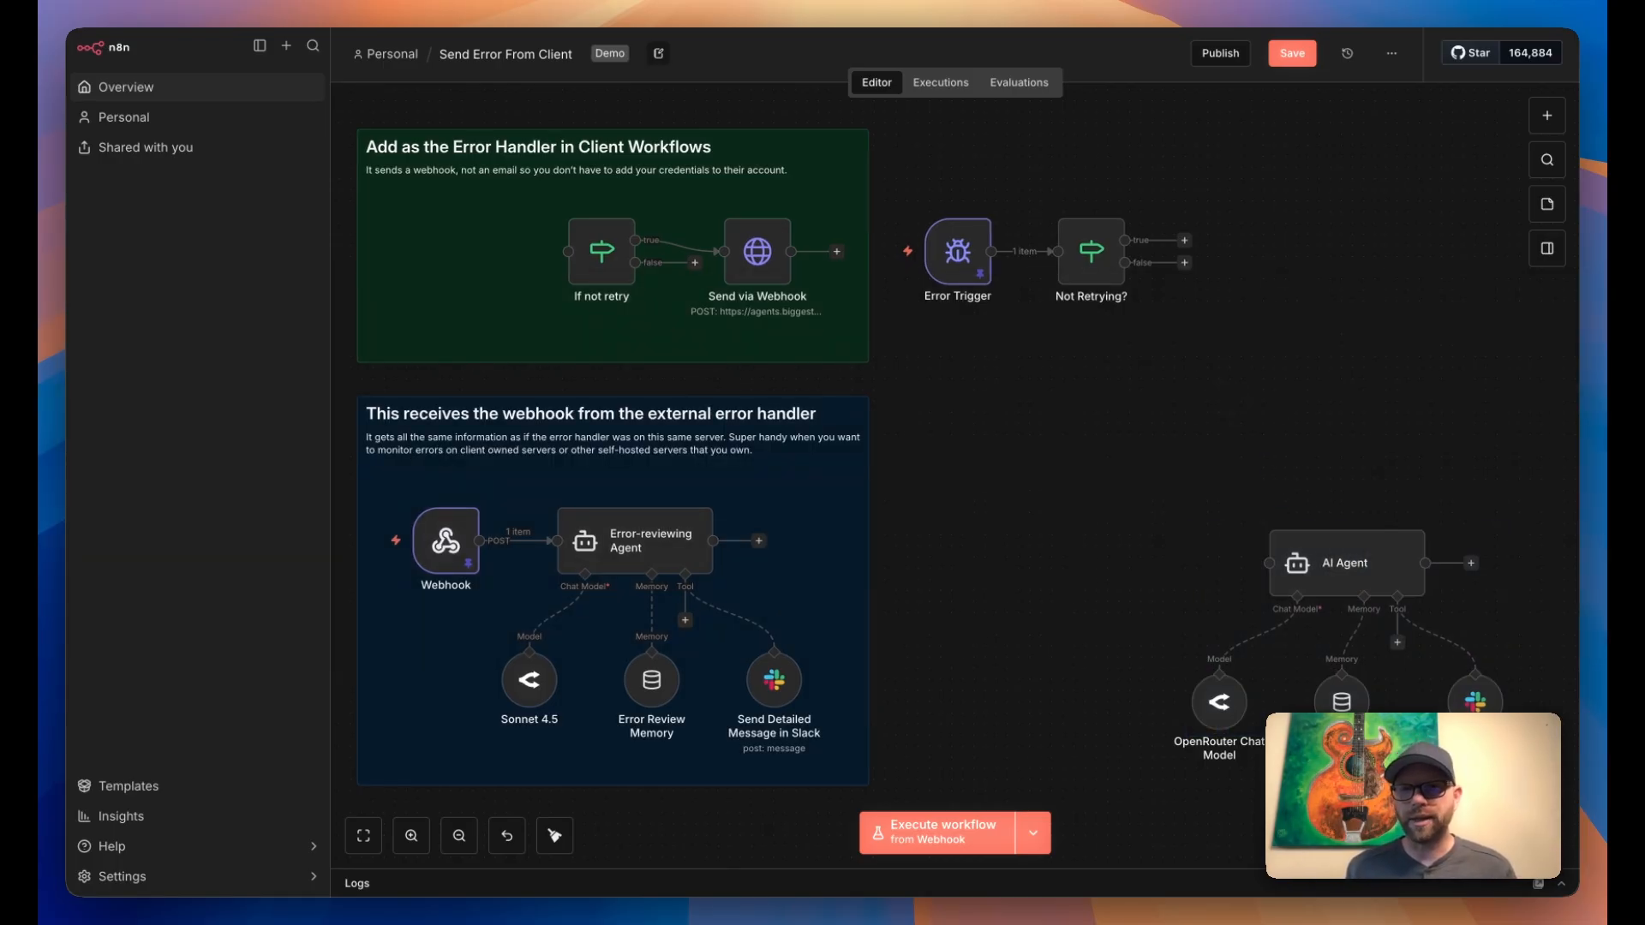
left_click(1186, 262)
left_click(1146, 358)
mouse_move(1281, 561)
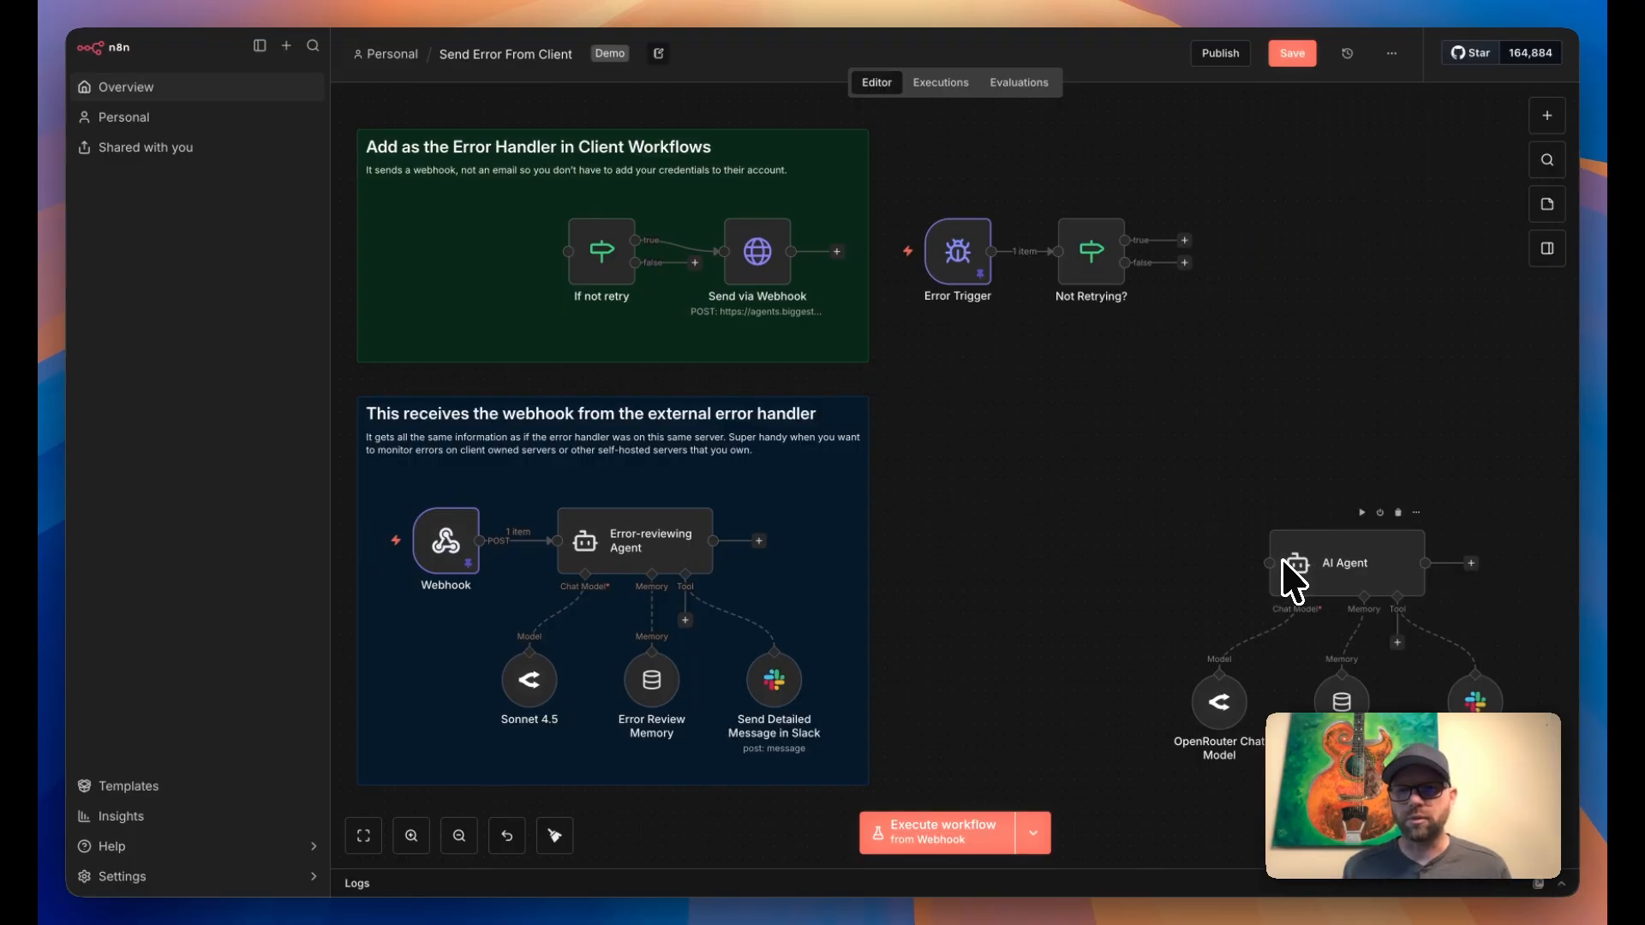
mouse_move(1474, 730)
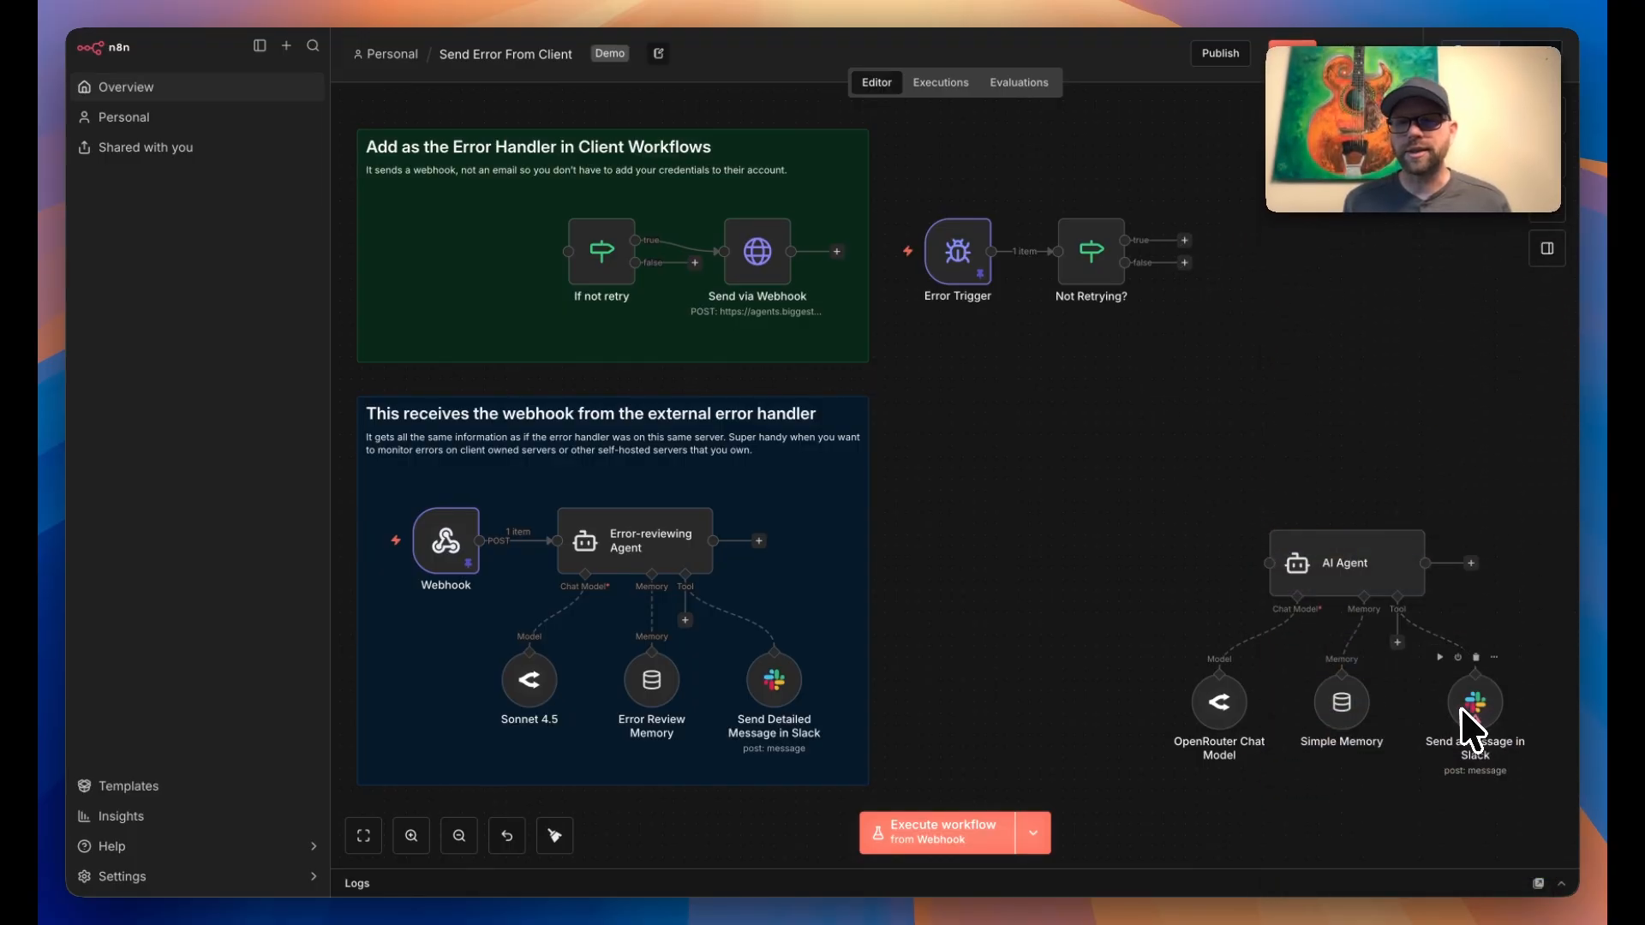
mouse_move(1359, 557)
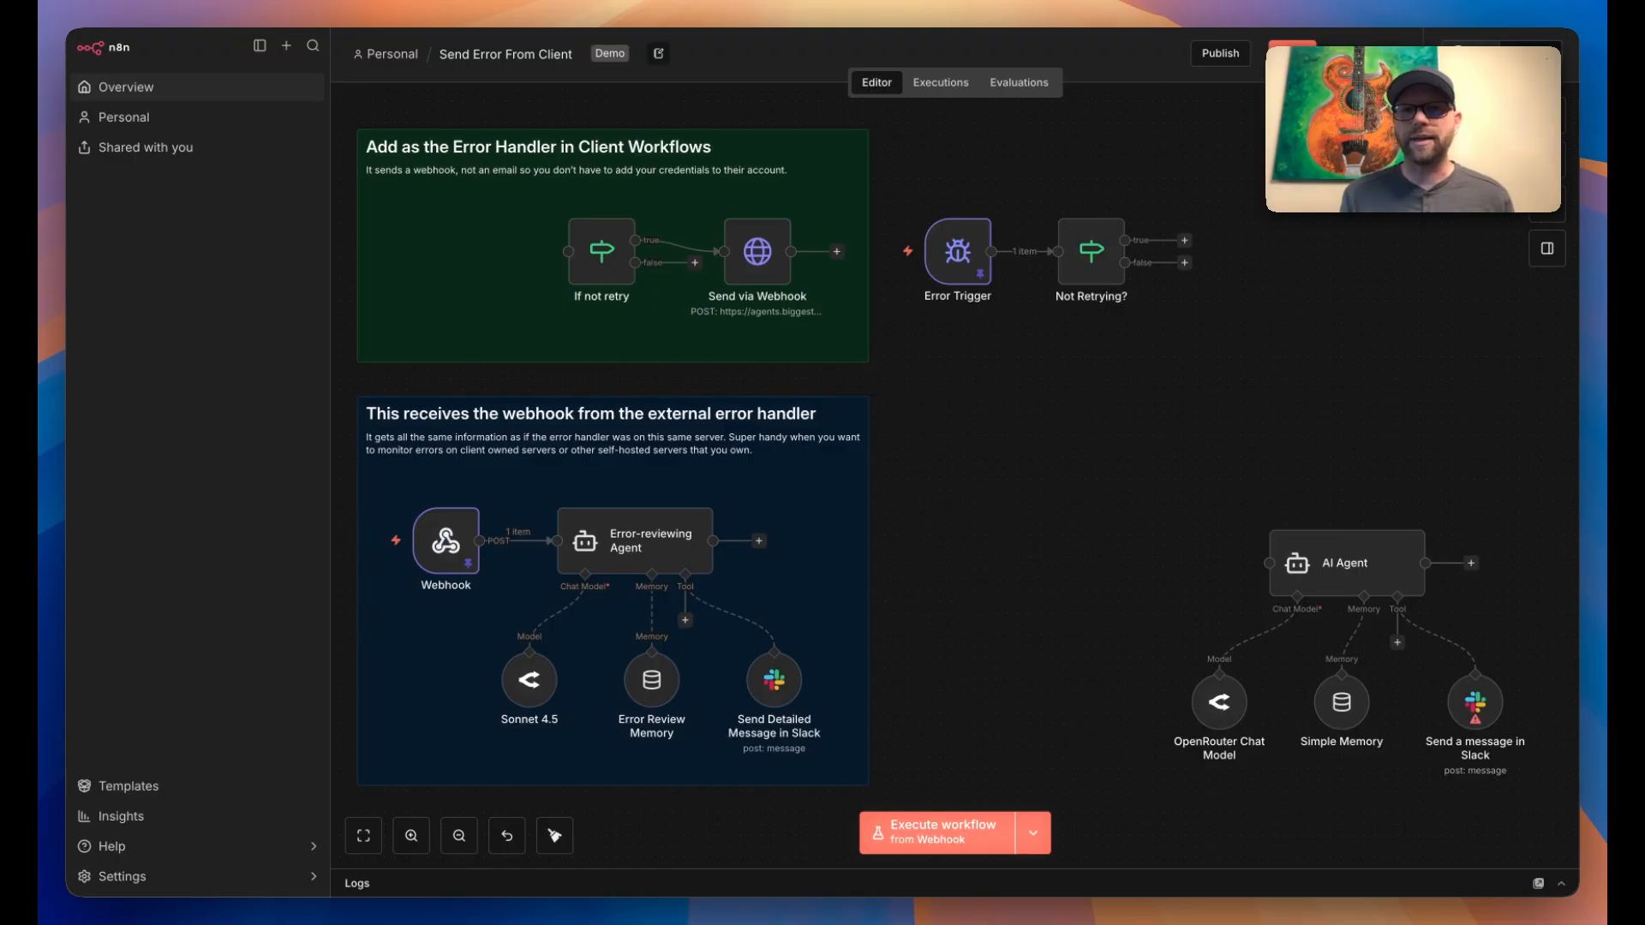
- Duplicate the Send via Webhook node beside Not Retrying? and connect the true output to the copy
mouse_move(750, 285)
left_click(760, 257)
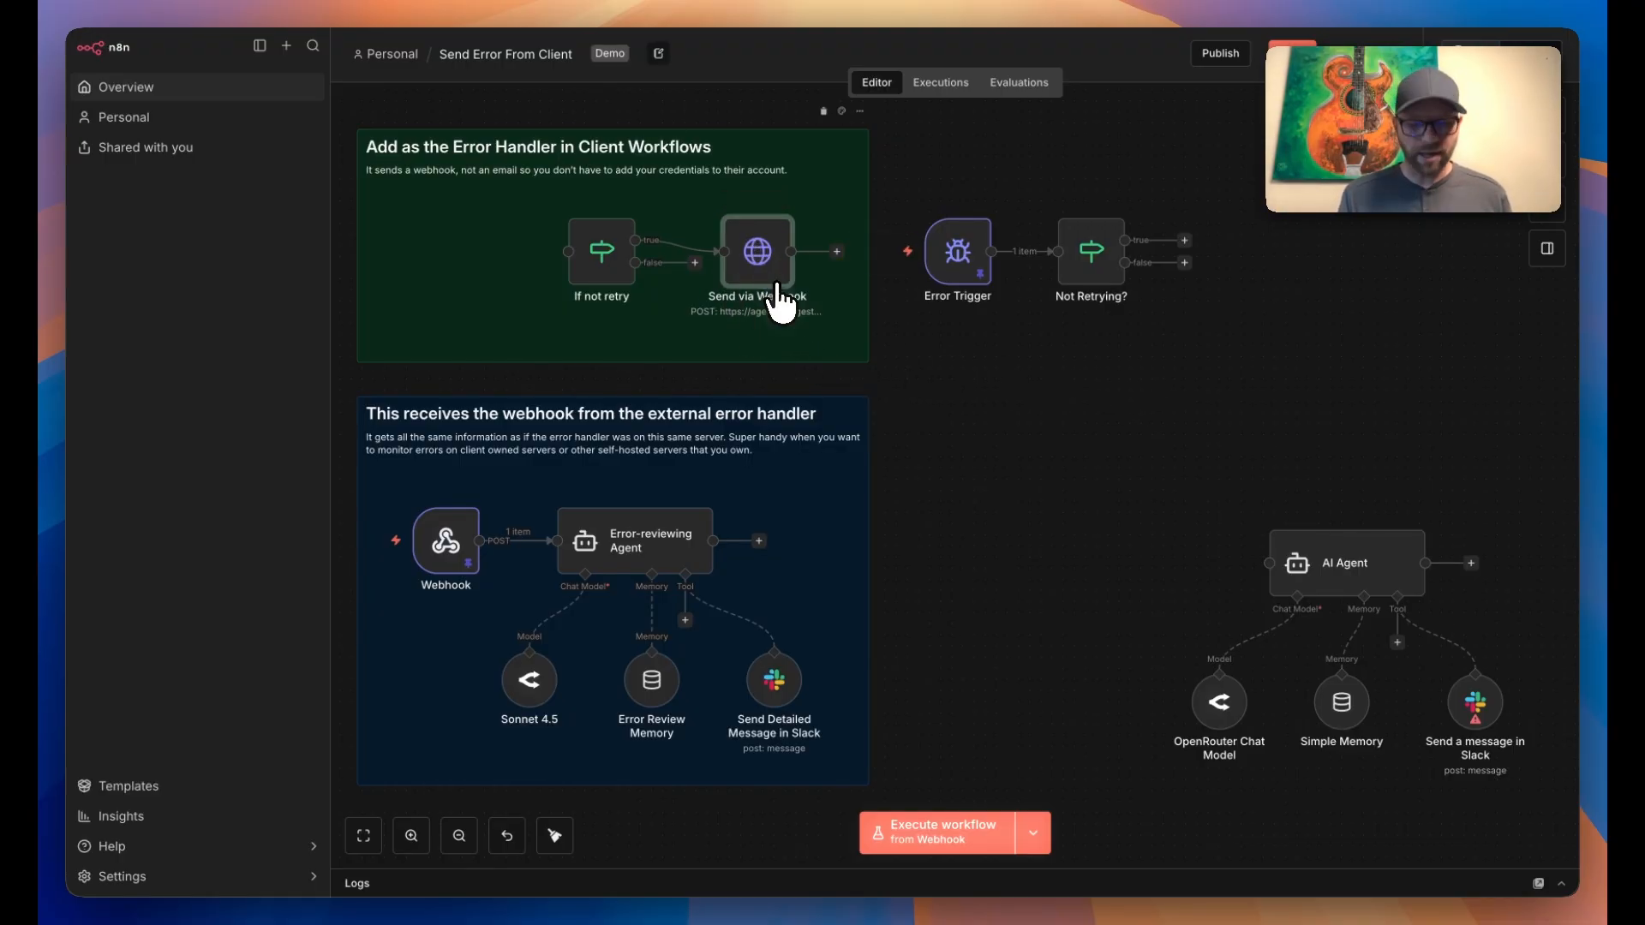
key("ctrl+c")
key("ctrl+v")
left_click_drag(1138, 443, 1282, 210)
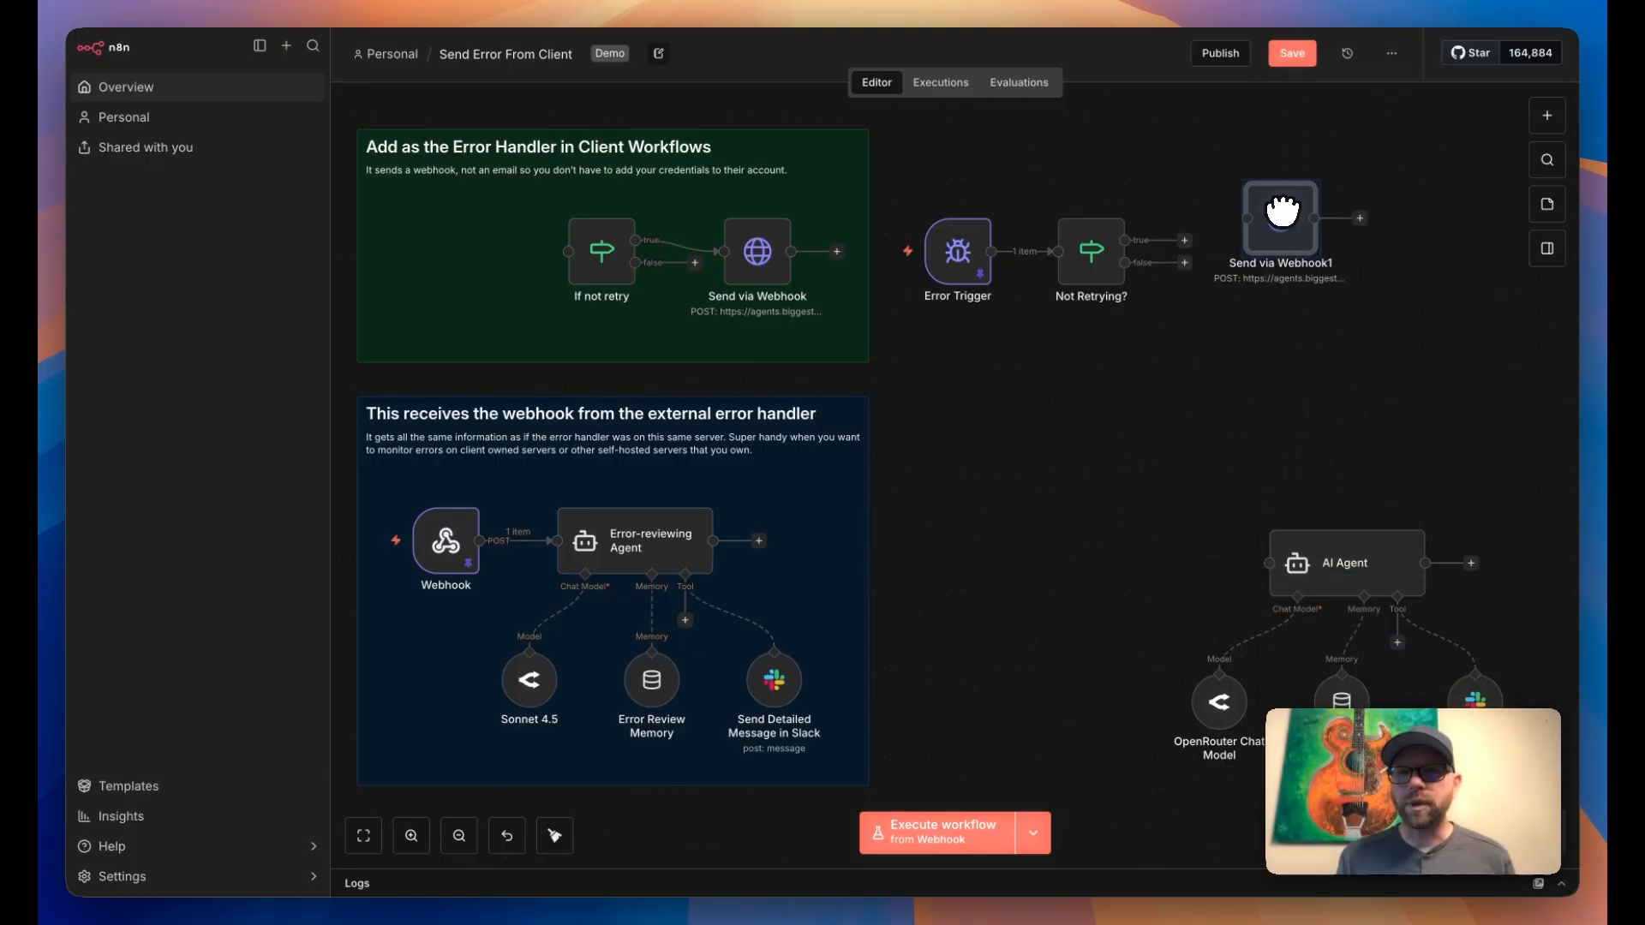
left_click_drag(1125, 240, 1258, 267)
left_click(1346, 388)
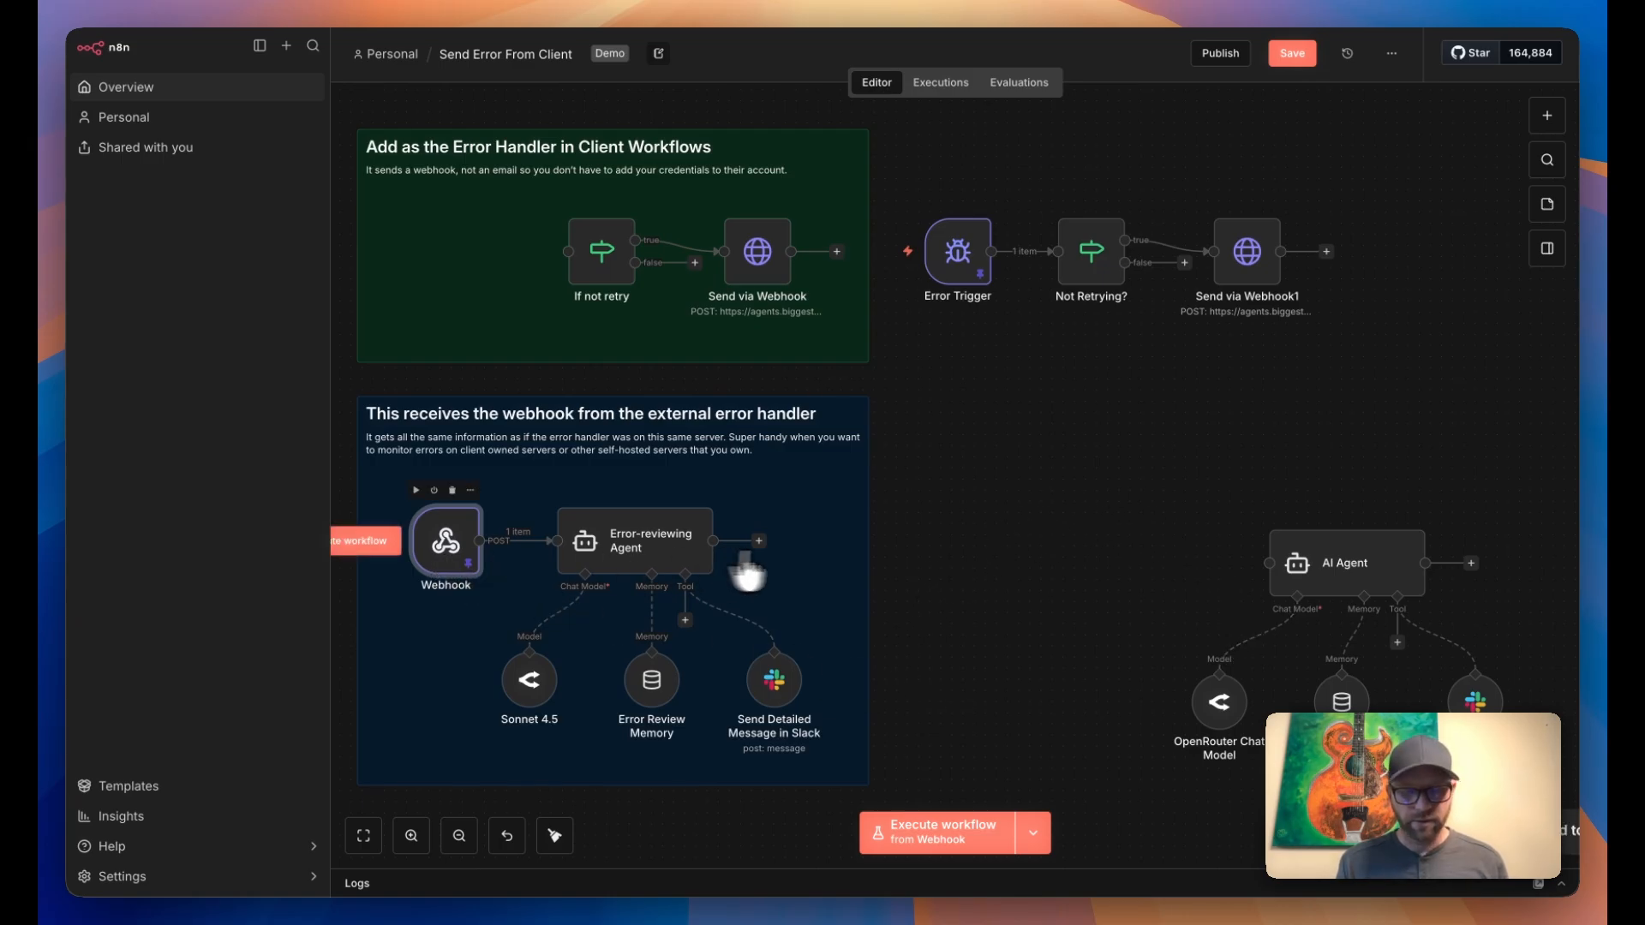
- Add a copy of the Webhook trigger connected to the AI Agent, and move the agent with its sub-nodes closer to it
key("ctrl+v")
left_click_drag(1040, 599, 1275, 575)
left_click_drag(1149, 441, 1560, 737)
left_click_drag(1362, 581, 1207, 570)
left_click(1429, 548)
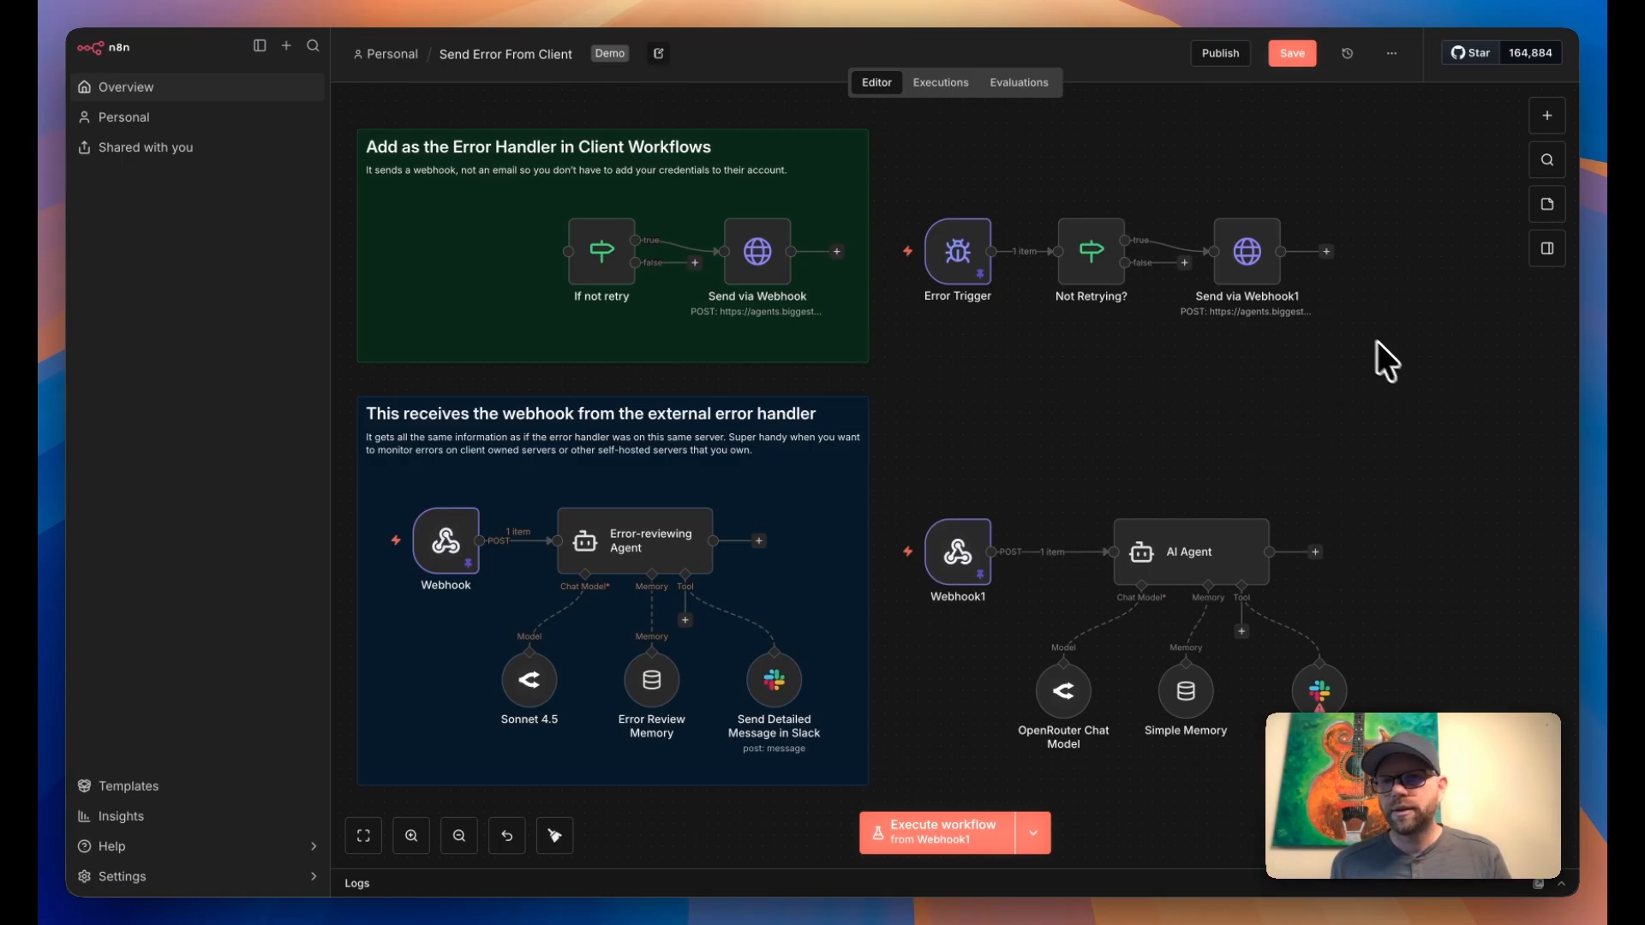
left_click(1264, 274)
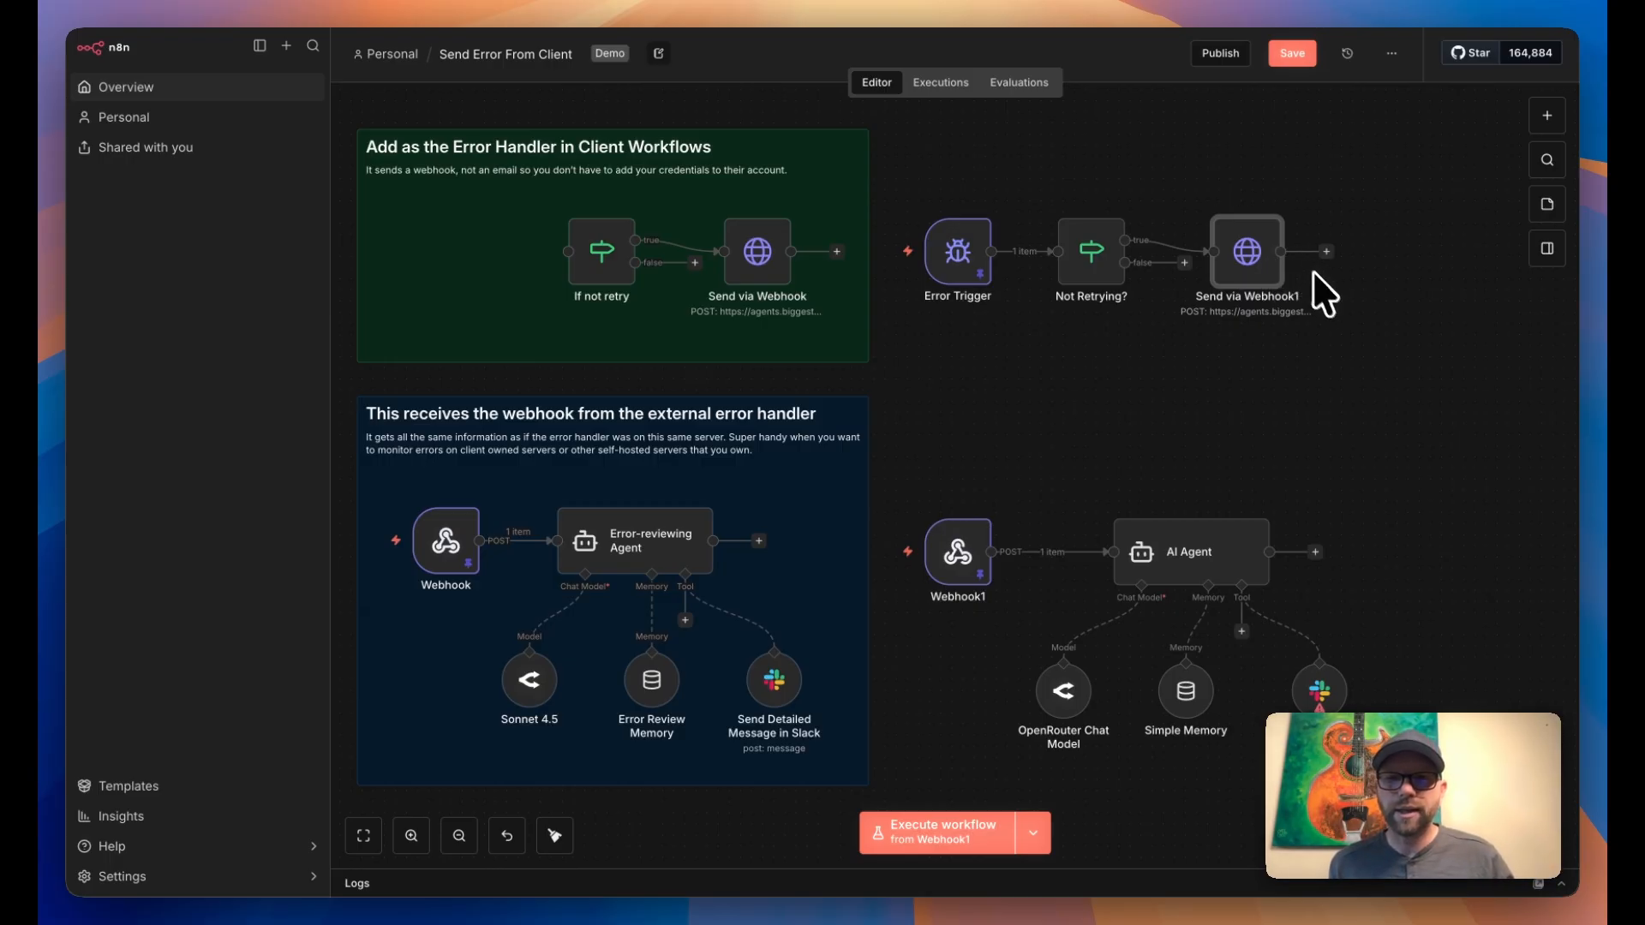
mouse_move(990, 487)
mouse_move(951, 540)
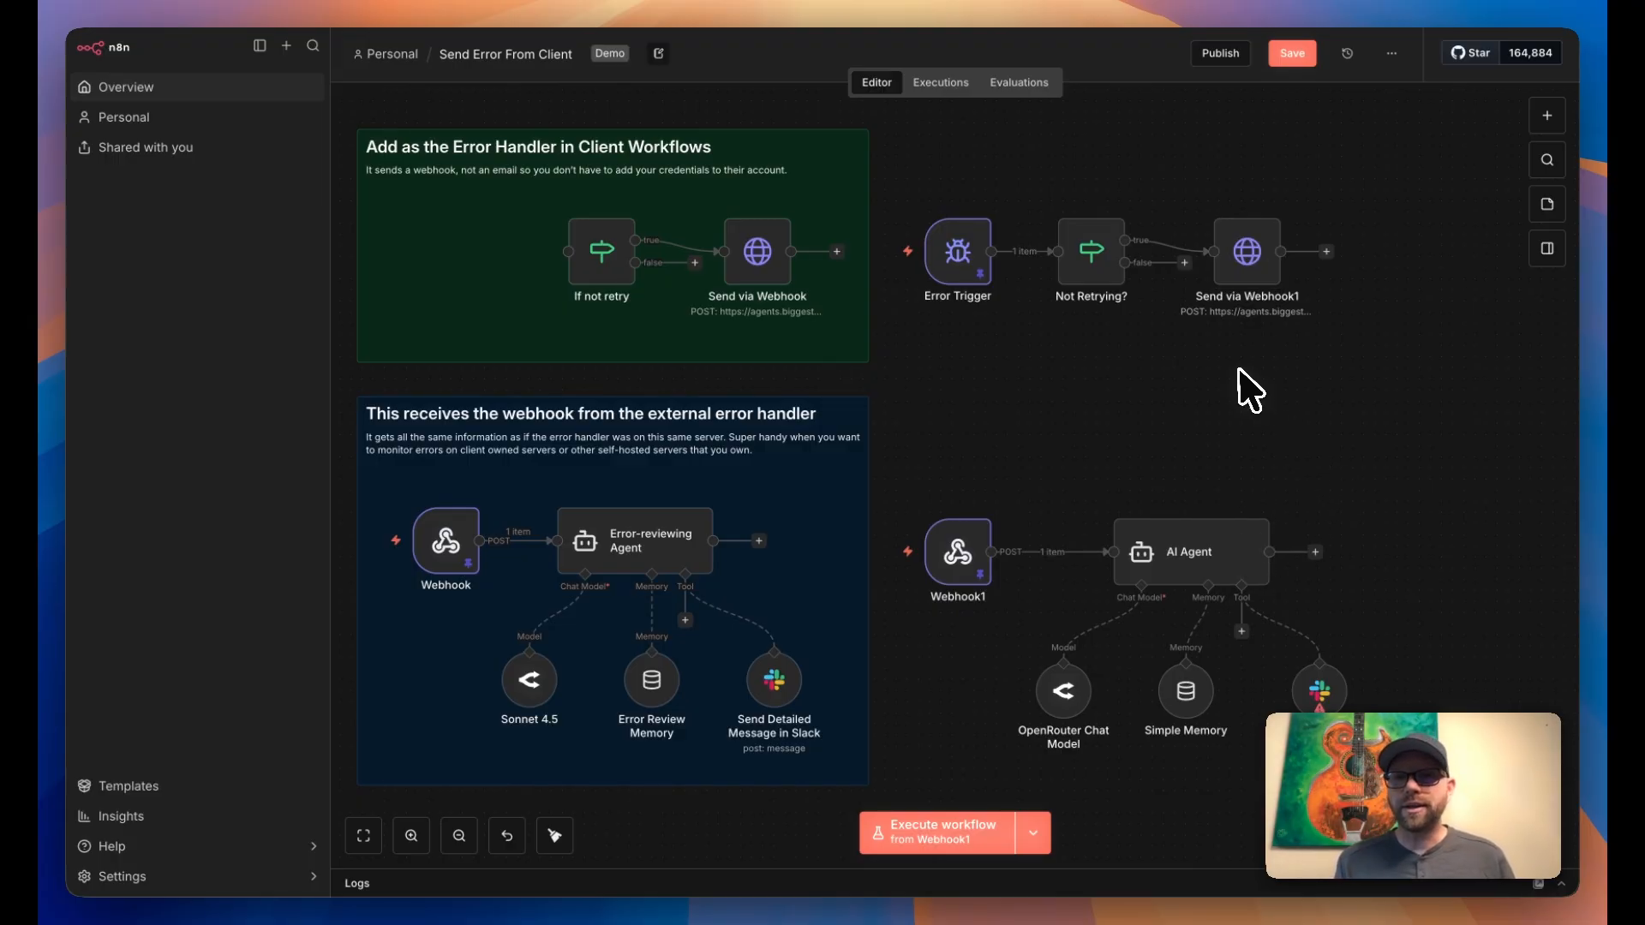
left_click_drag(1278, 357, 983, 365)
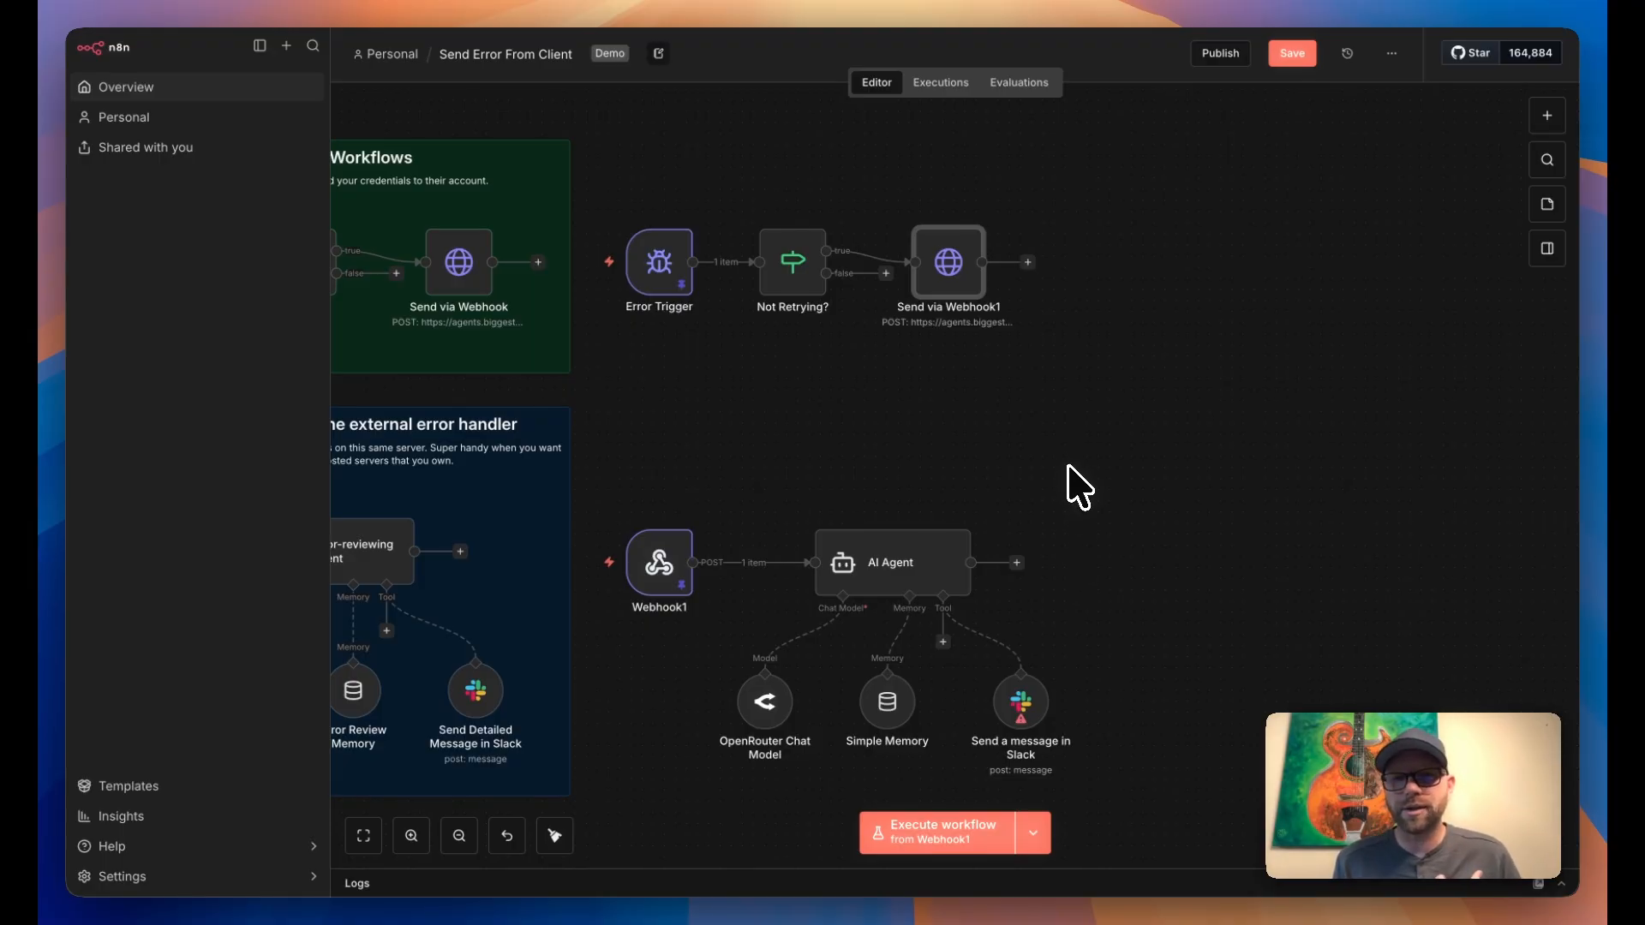
mouse_move(643, 544)
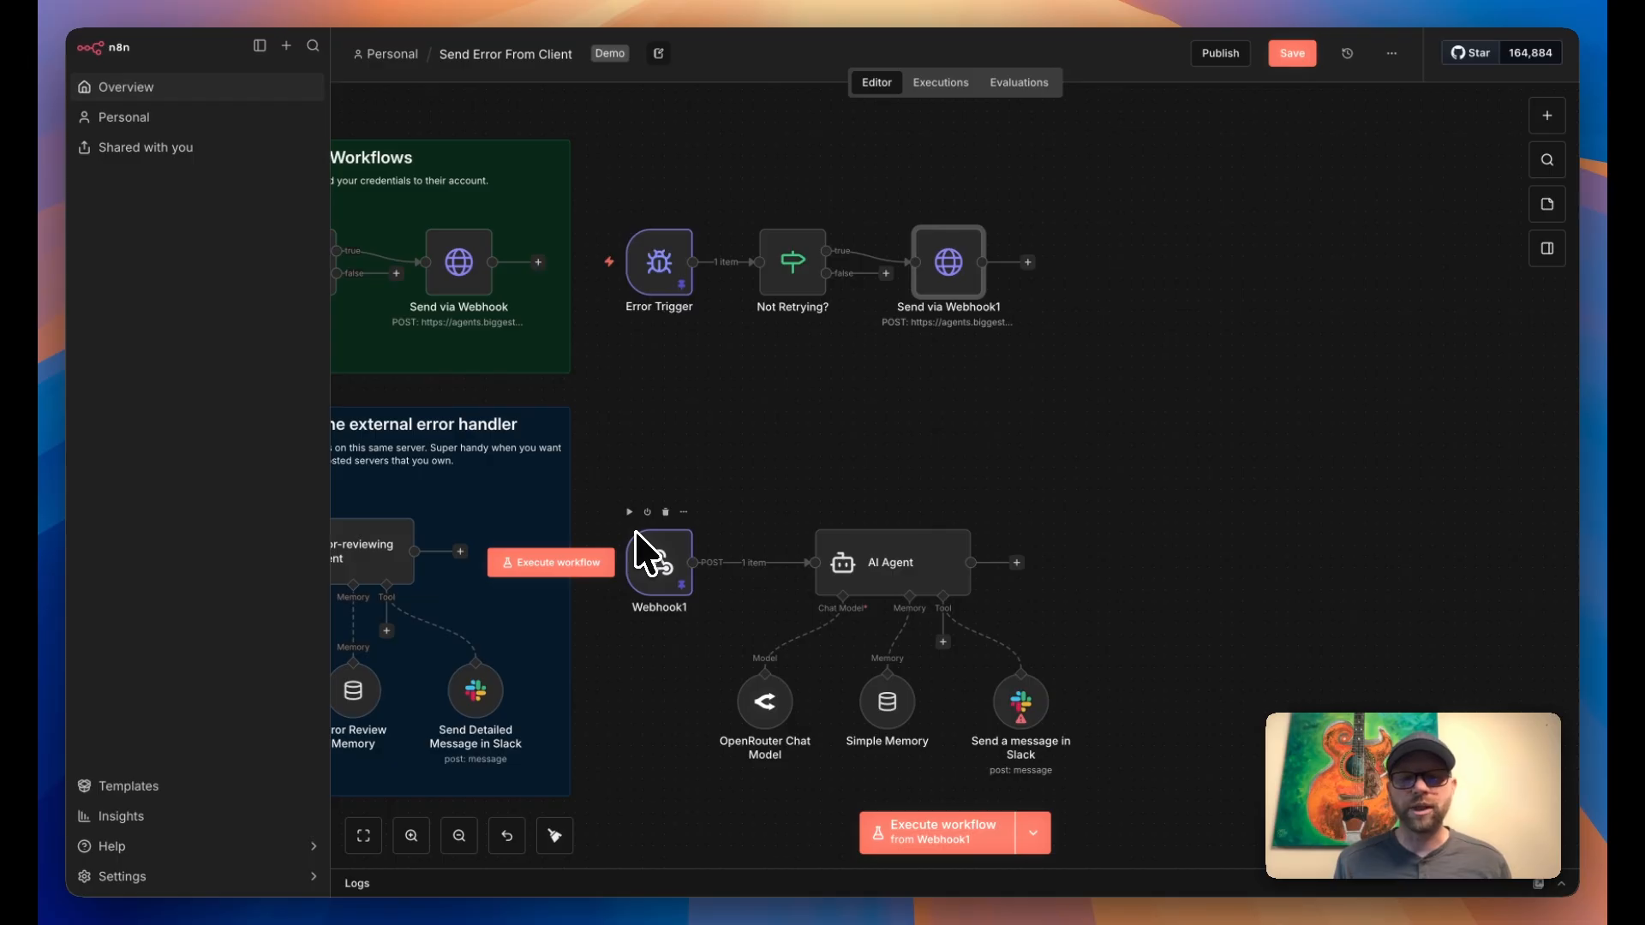